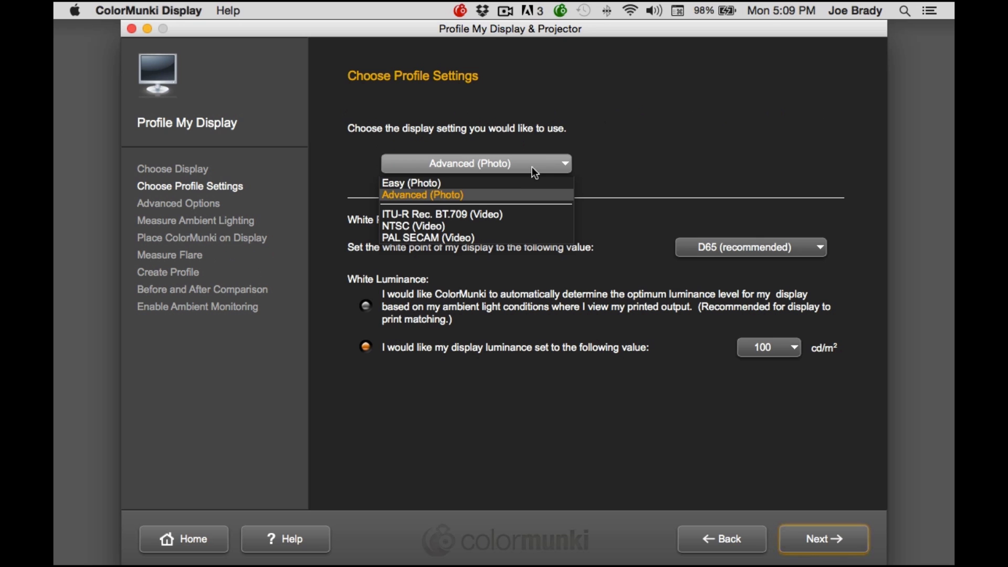
# Step: Choose the Easy (Photo) display setting and continue to the ambient lighting measurement
pyautogui.click(507, 180)
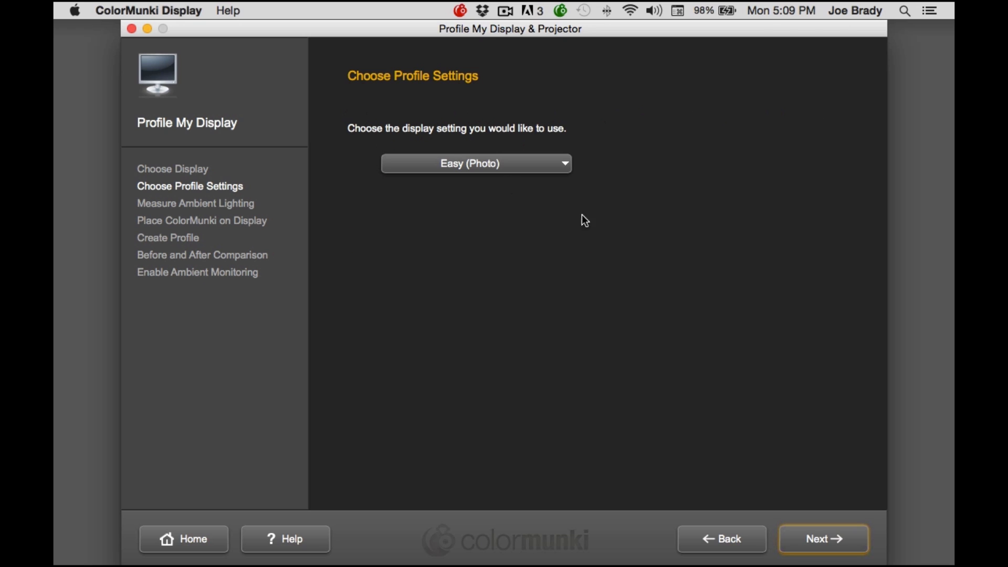
pyautogui.click(824, 534)
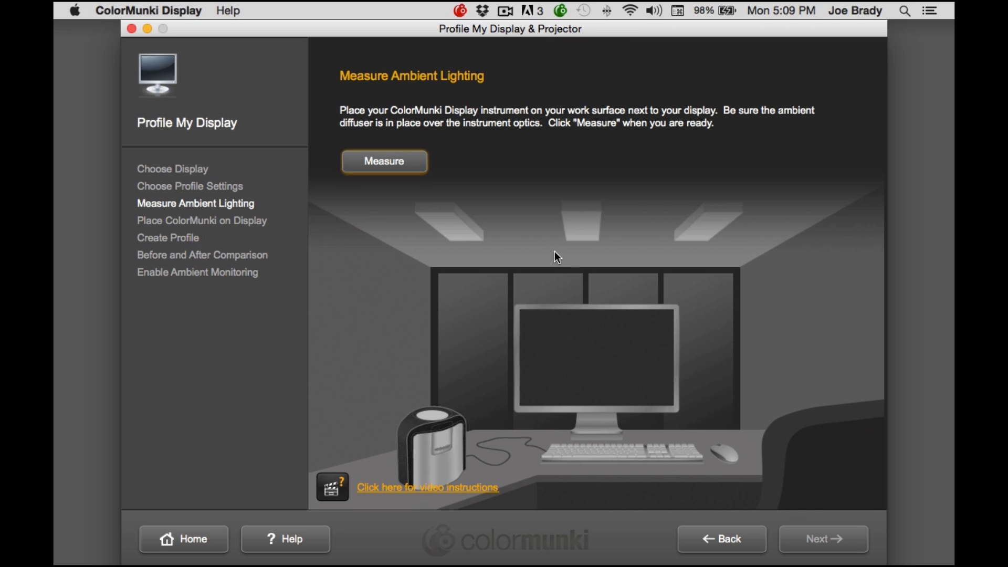
# Step: Measure the room's ambient light and start the color patch measurement on the display
pyautogui.click(405, 169)
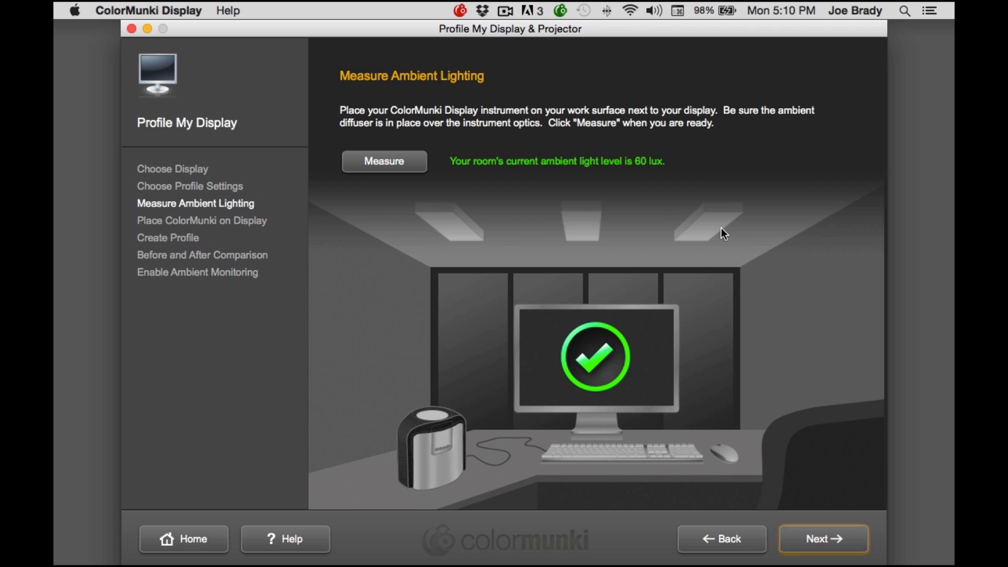
pyautogui.click(807, 536)
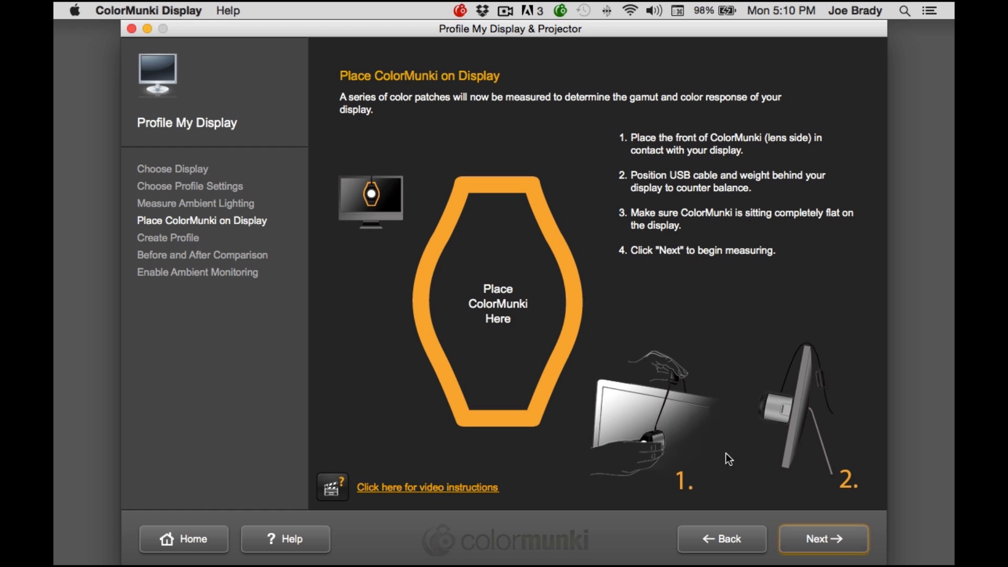
pyautogui.click(823, 539)
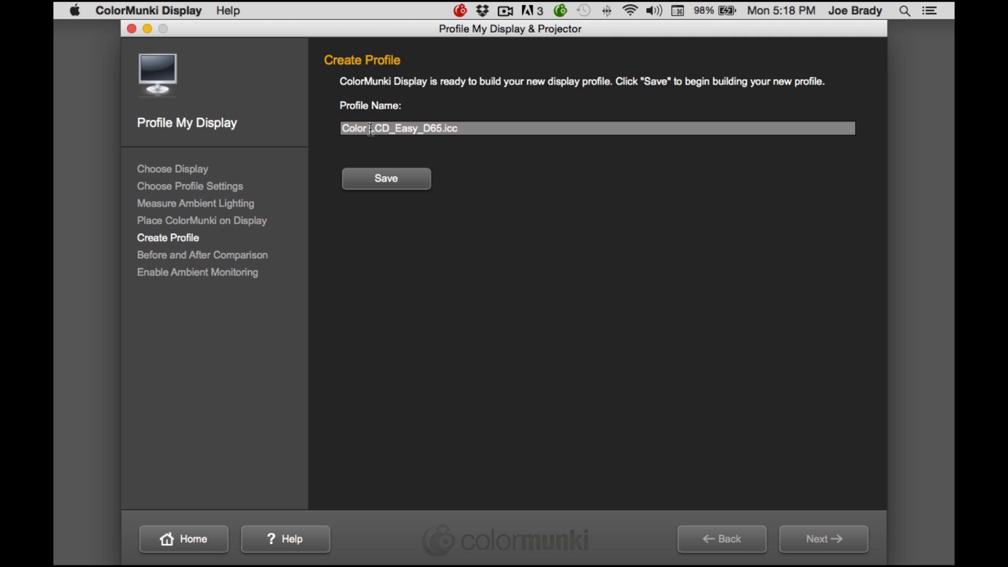
# Step: Name the profile "MacBook Pro 12-8_Easy_D65.icc" and save it
pyautogui.moveTo(391, 128); pyautogui.dragTo(335, 126)
pyautogui.write('MacB')
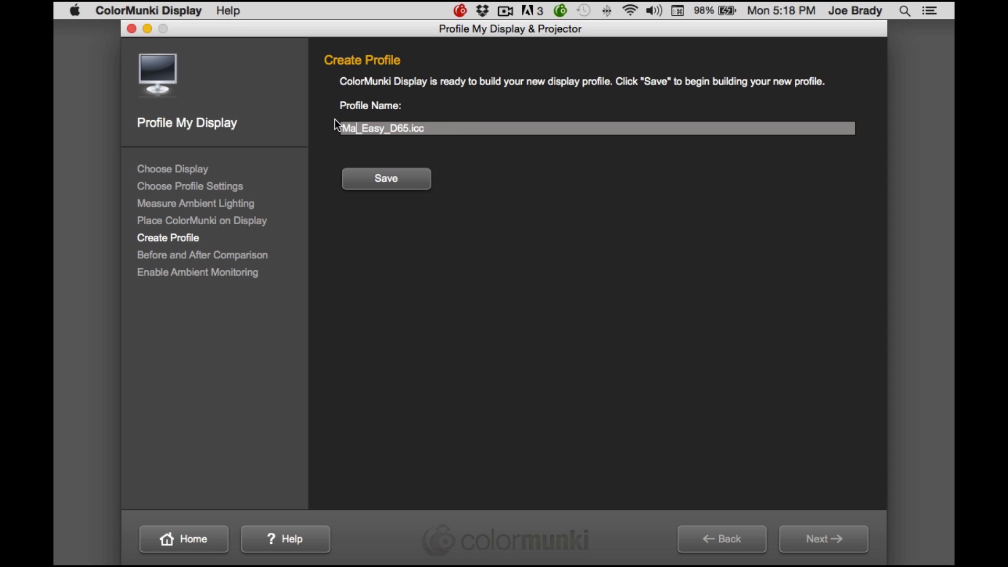
pyautogui.write('ook Pro')
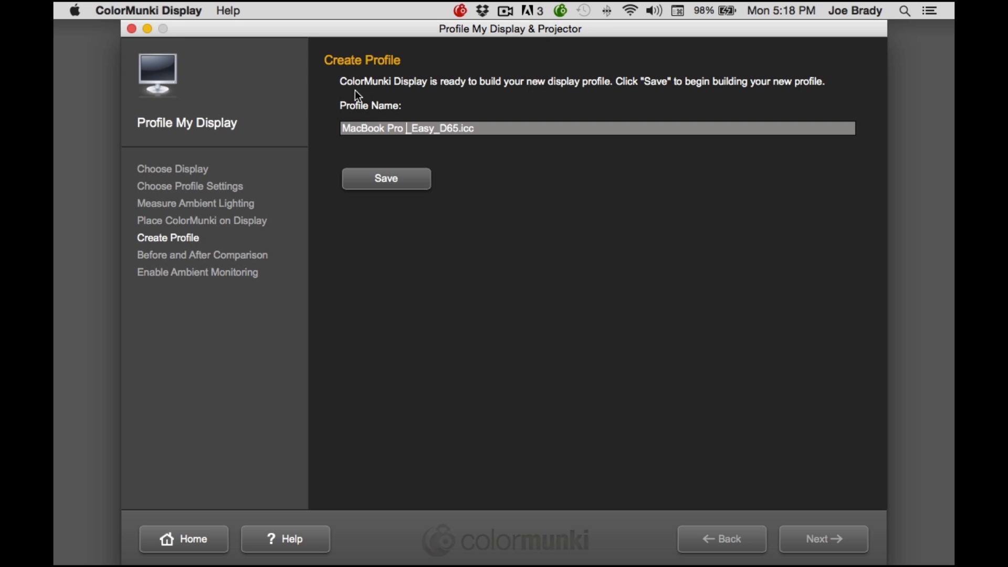
pyautogui.click(789, 8)
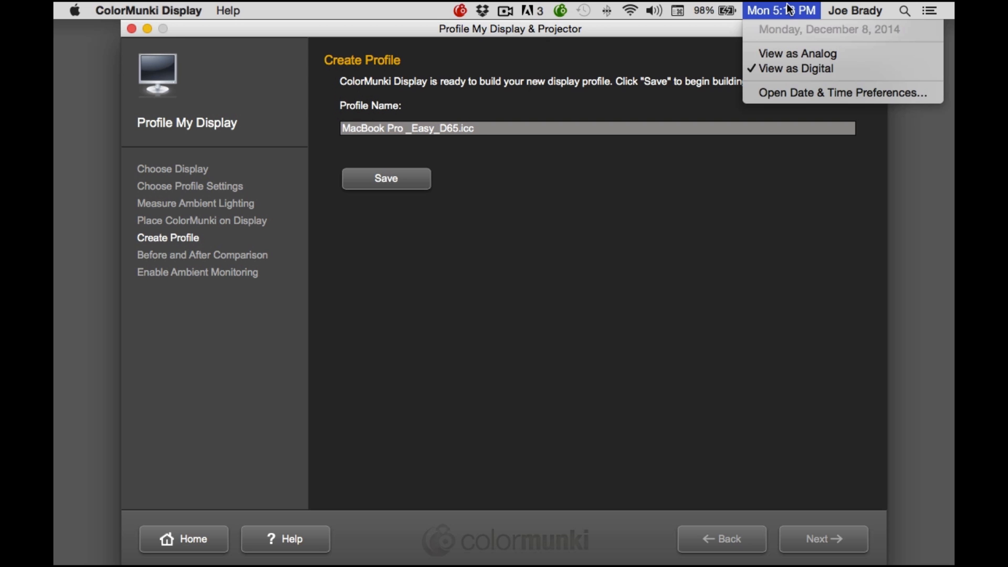
pyautogui.click(789, 7)
pyautogui.write('12-8')
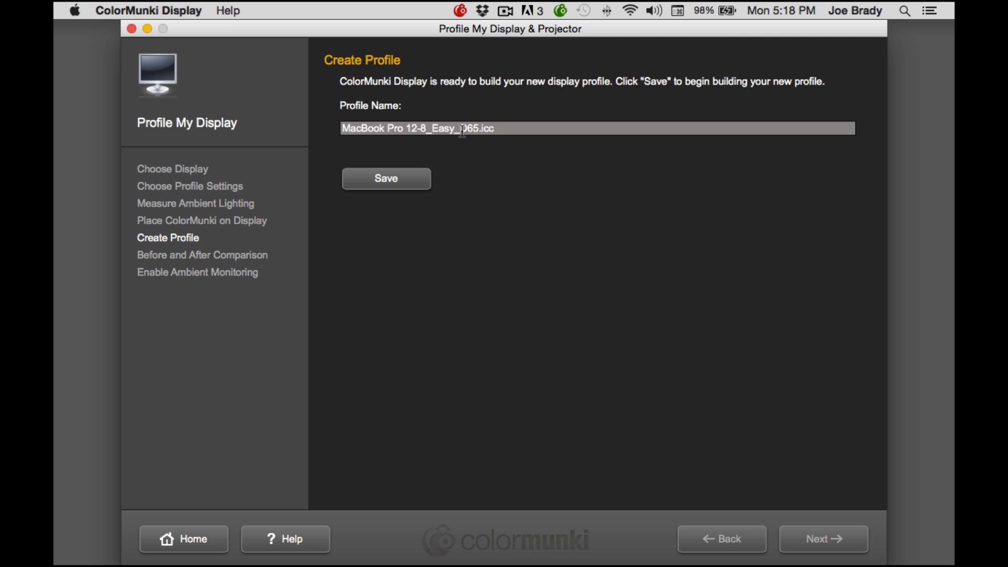
pyautogui.click(393, 179)
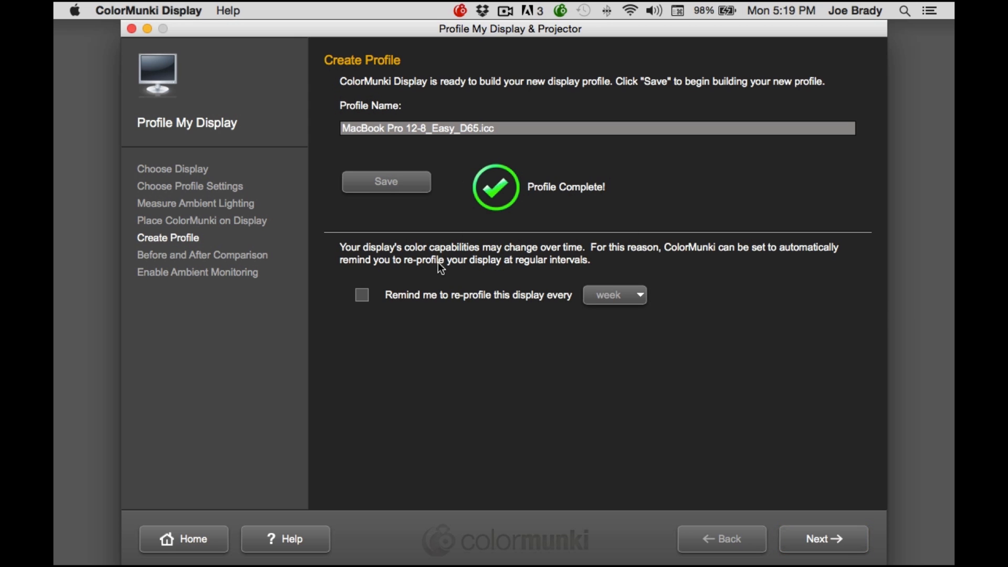
# Step: Turn on the re-profile reminder, look through its interval choices, and turn the reminder off again
pyautogui.click(363, 295)
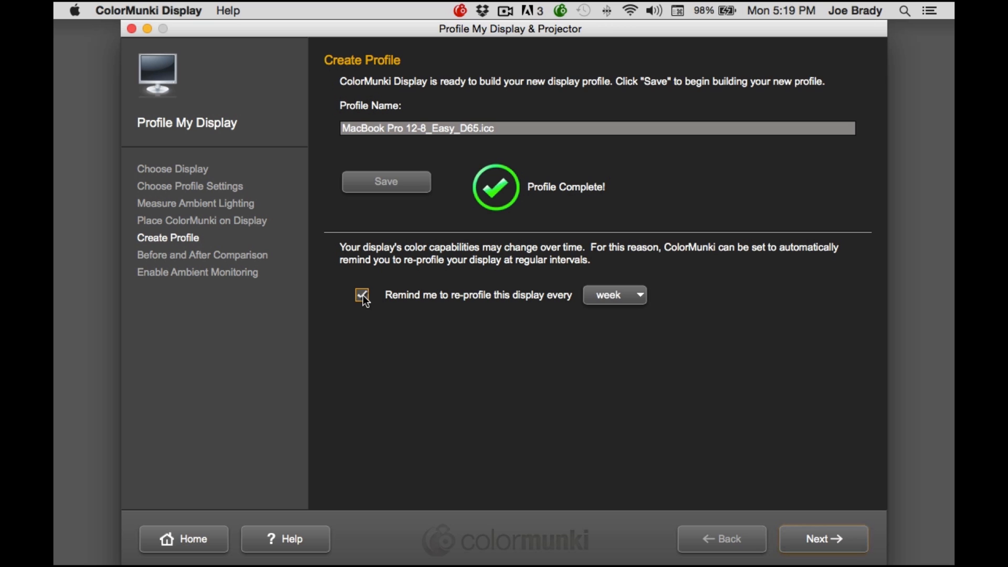
pyautogui.click(595, 301)
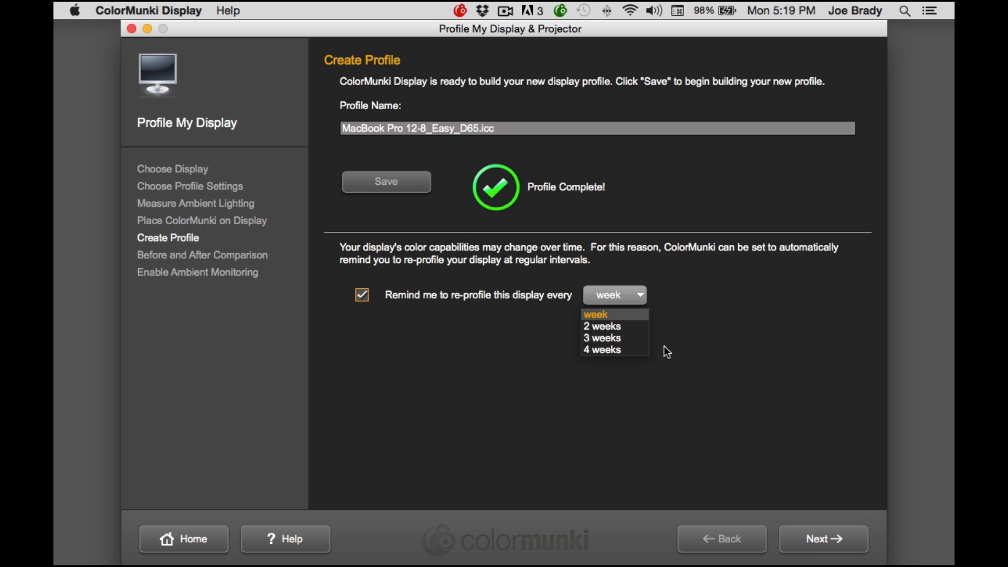
pyautogui.click(362, 297)
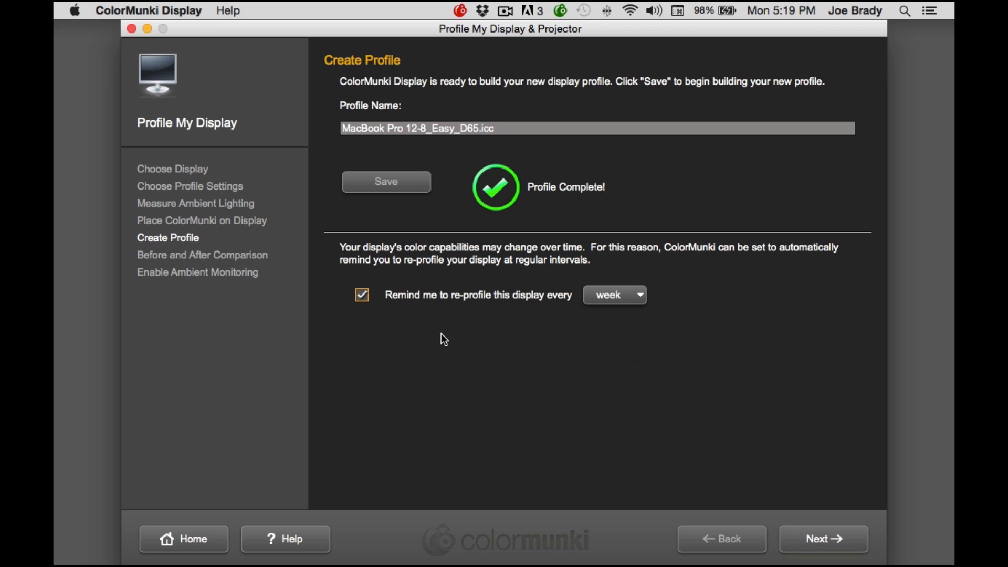
pyautogui.click(362, 297)
# Step: Proceed to the profile comparison and compare the bride image before and after profiling
pyautogui.click(820, 537)
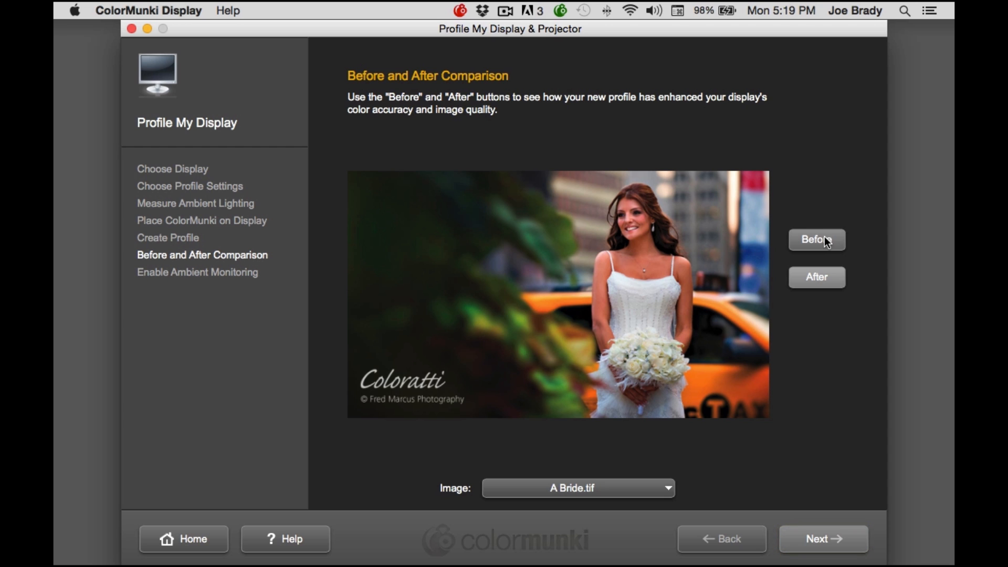
pyautogui.click(823, 238)
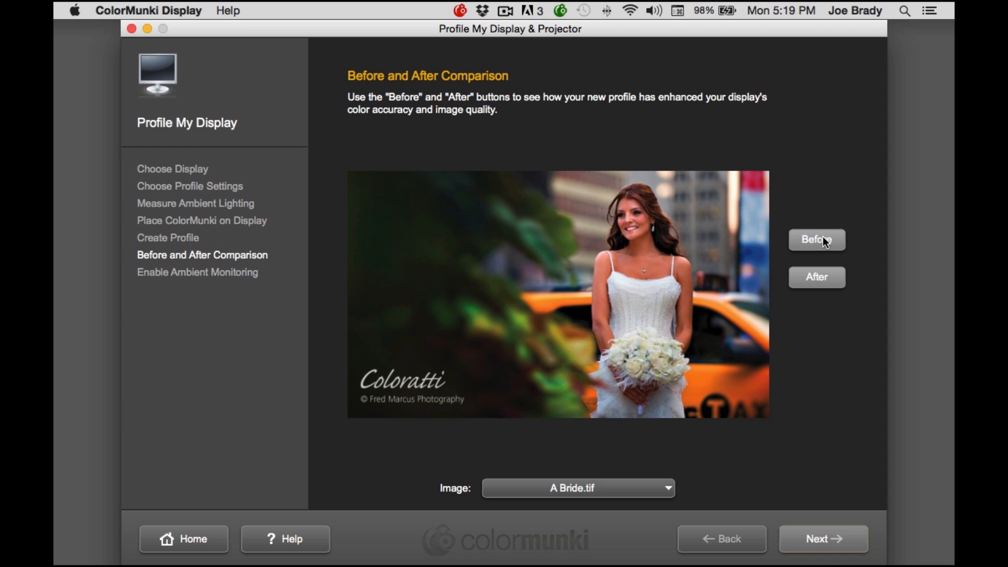
pyautogui.click(824, 274)
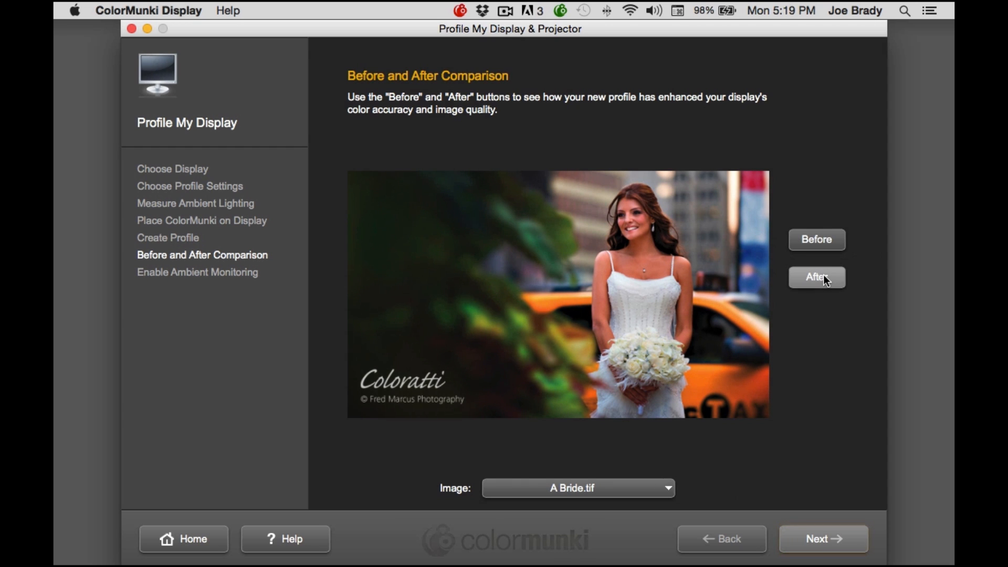
pyautogui.click(821, 241)
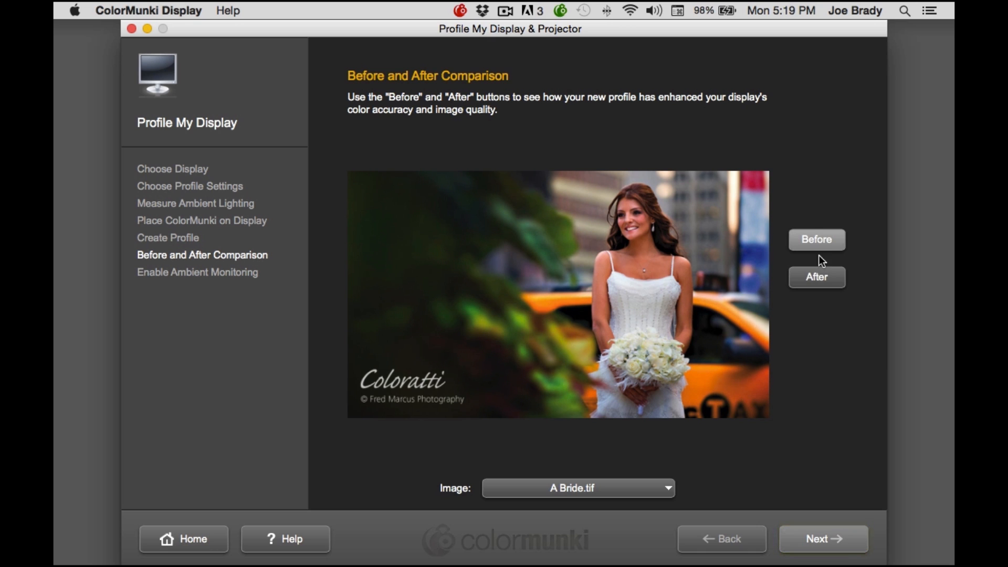
pyautogui.click(820, 277)
# Step: Switch the comparison image to Calla Lily.tif and compare it before and after profiling
pyautogui.click(616, 486)
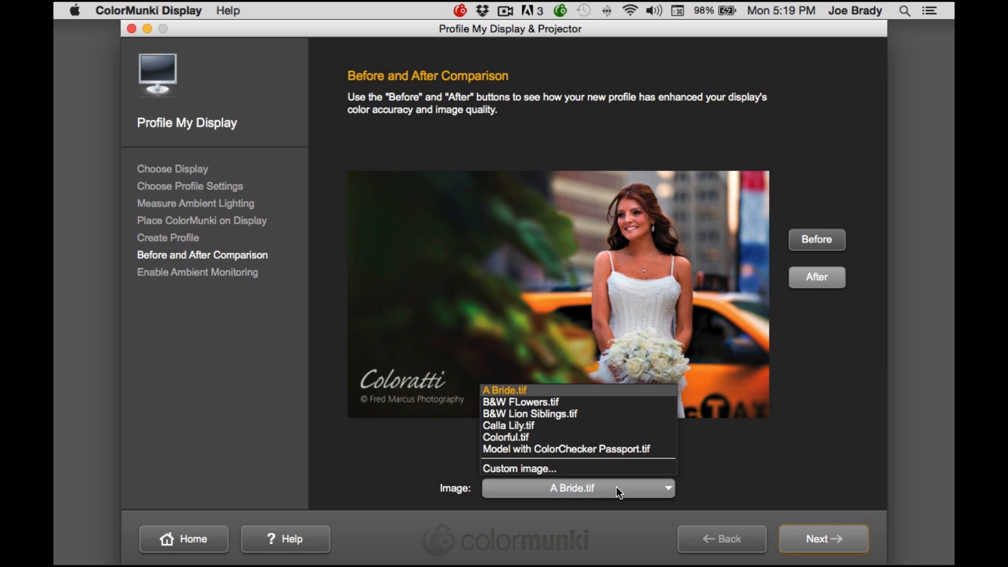
pyautogui.click(552, 423)
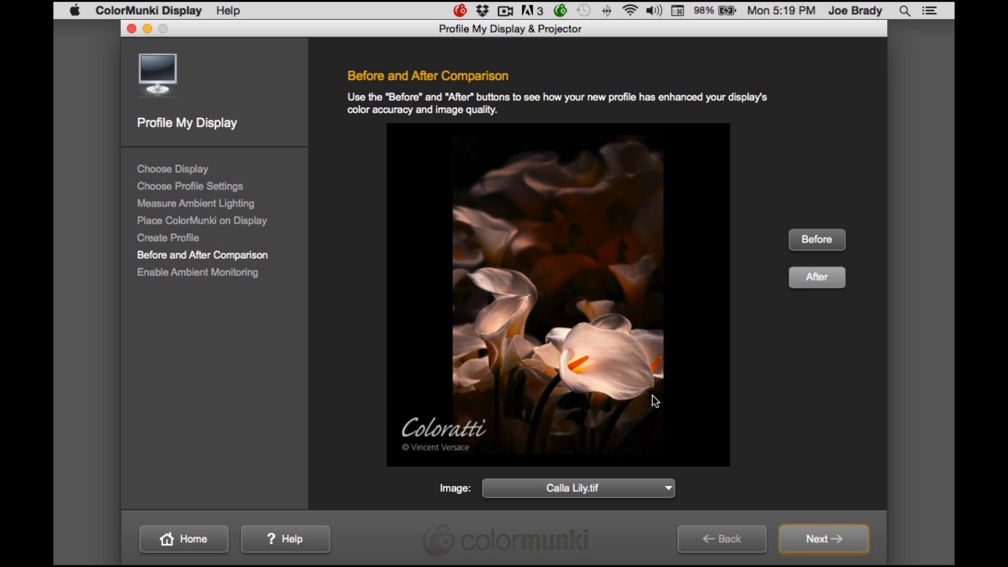
pyautogui.click(811, 241)
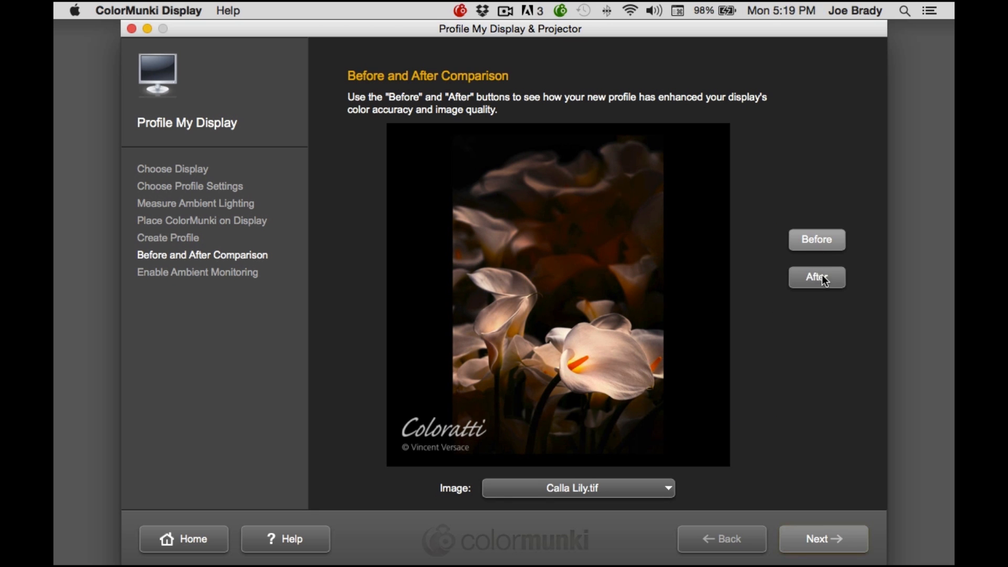
pyautogui.click(822, 278)
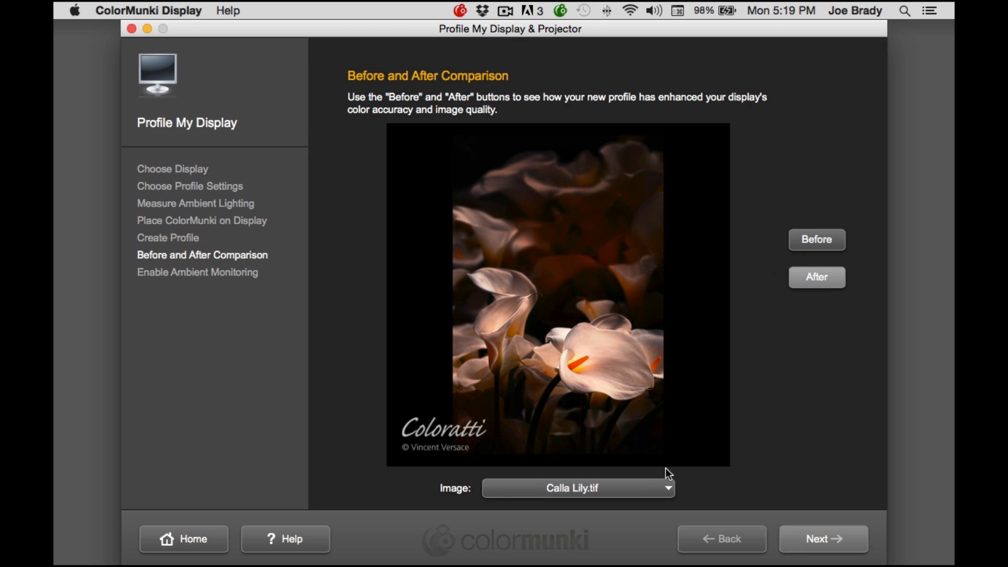
# Step: Enable ambient light monitoring with a check every 60 minutes and finish the Easy profiling workflow
pyautogui.click(837, 539)
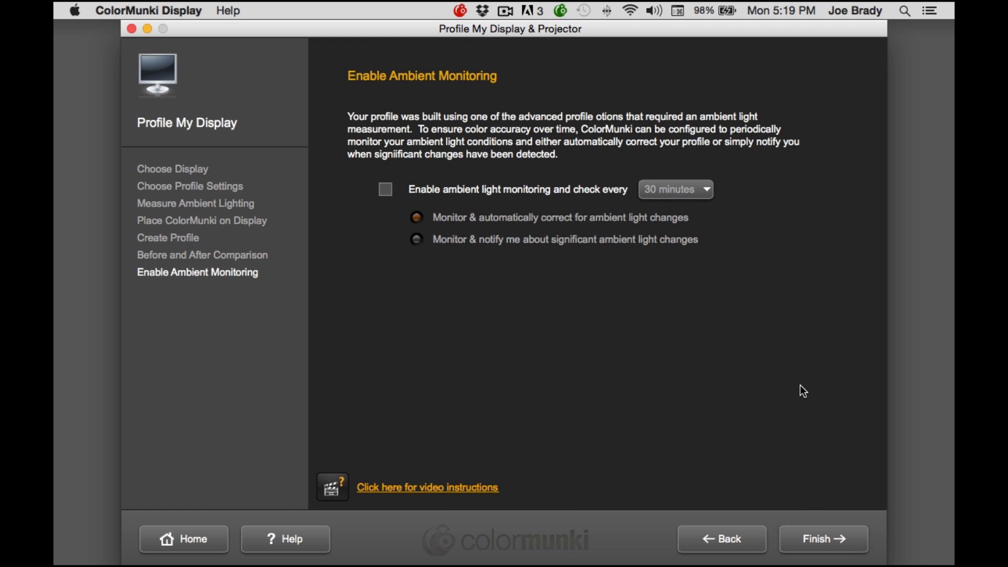
pyautogui.click(385, 190)
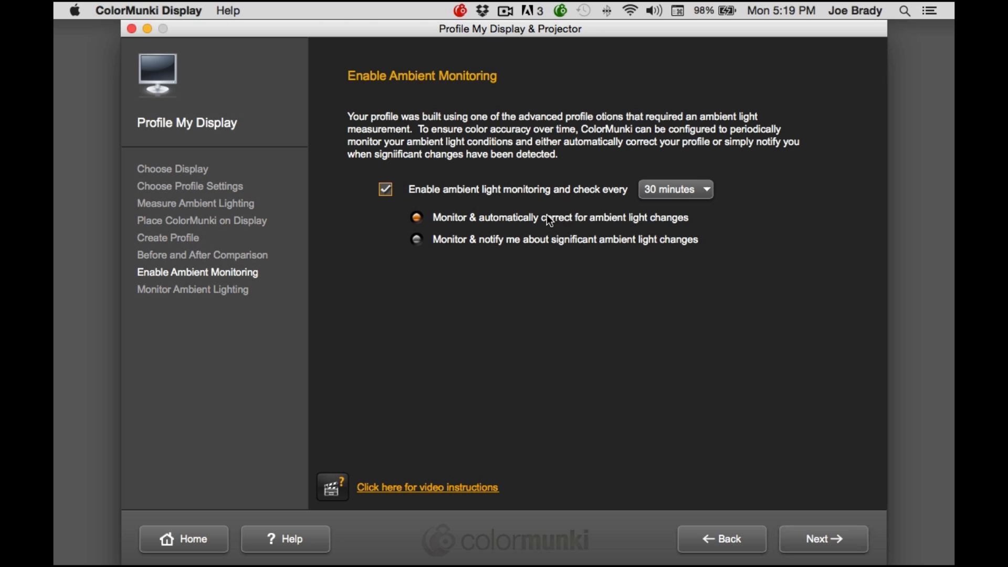
pyautogui.click(703, 191)
pyautogui.click(704, 192)
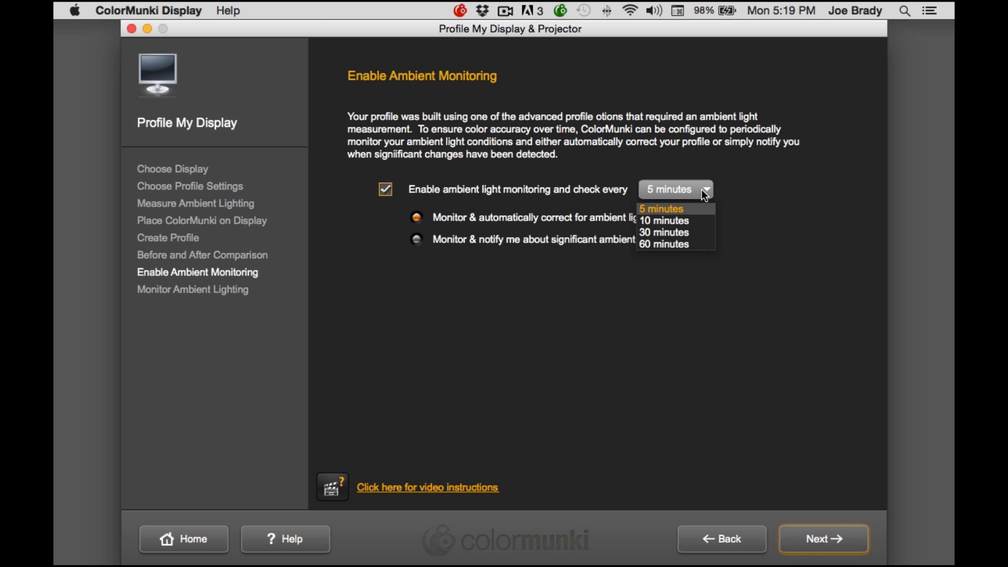
pyautogui.click(707, 231)
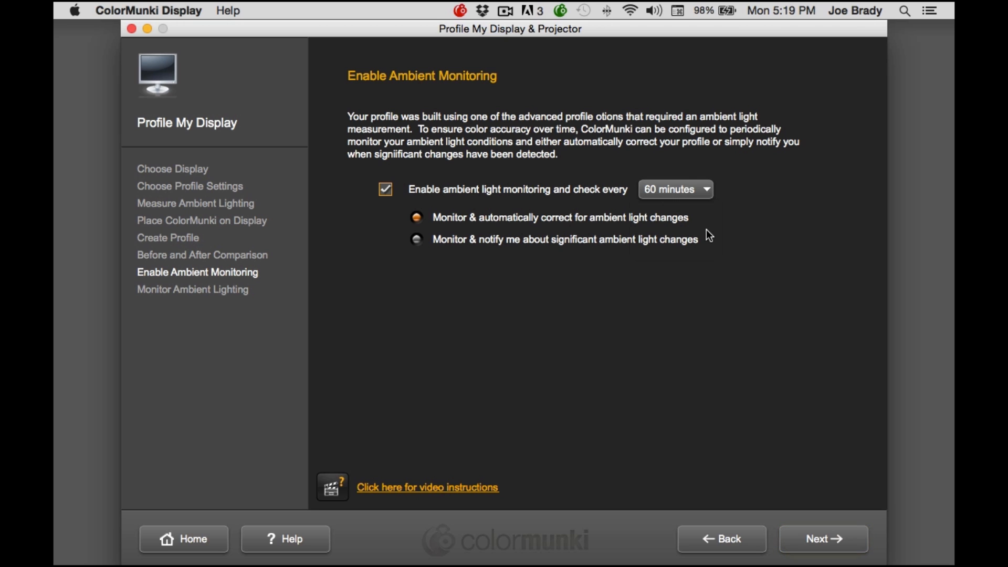
pyautogui.click(844, 550)
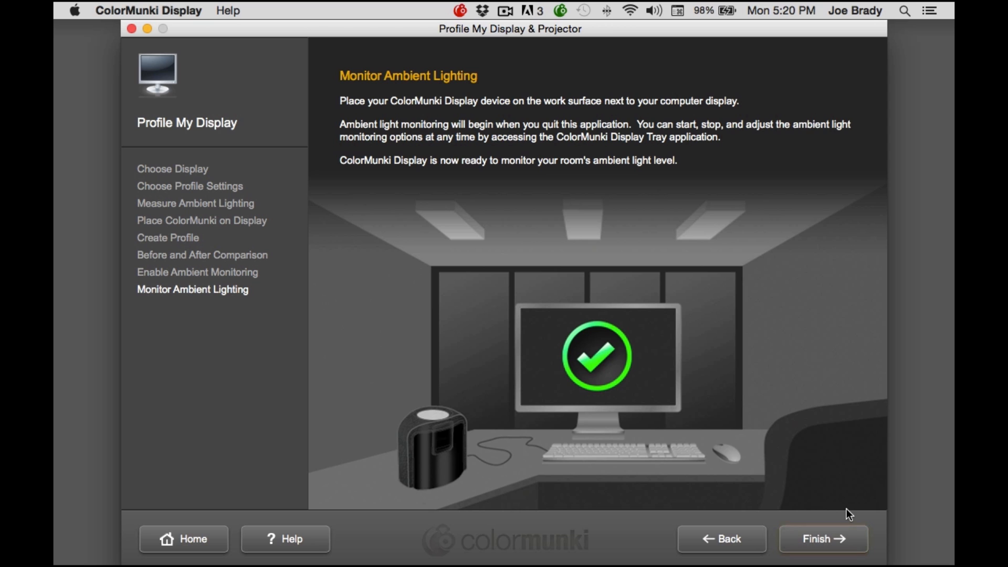
pyautogui.click(839, 539)
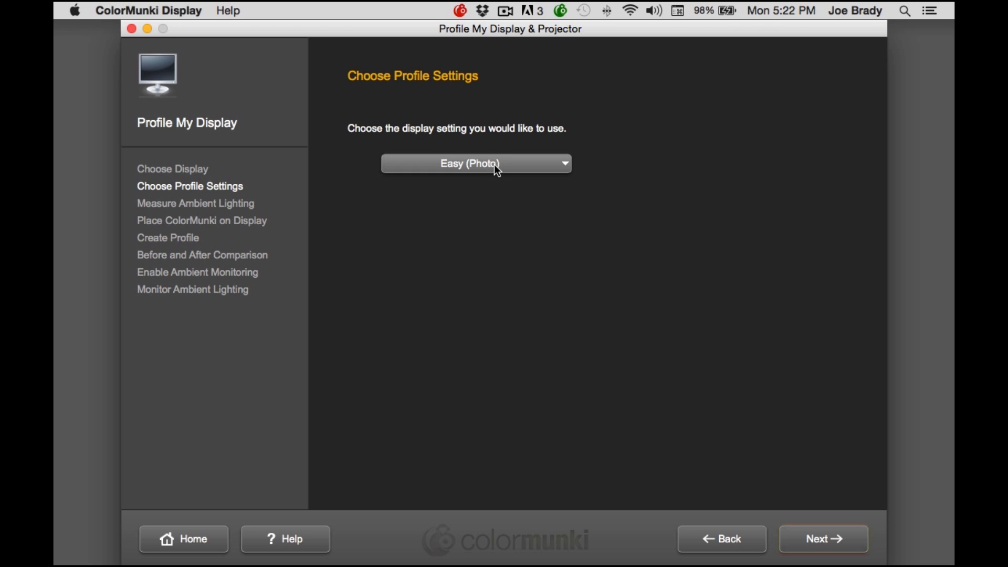
# Step: Choose the Advanced (Photo) display setting with the D65 (recommended) white point
pyautogui.click(496, 166)
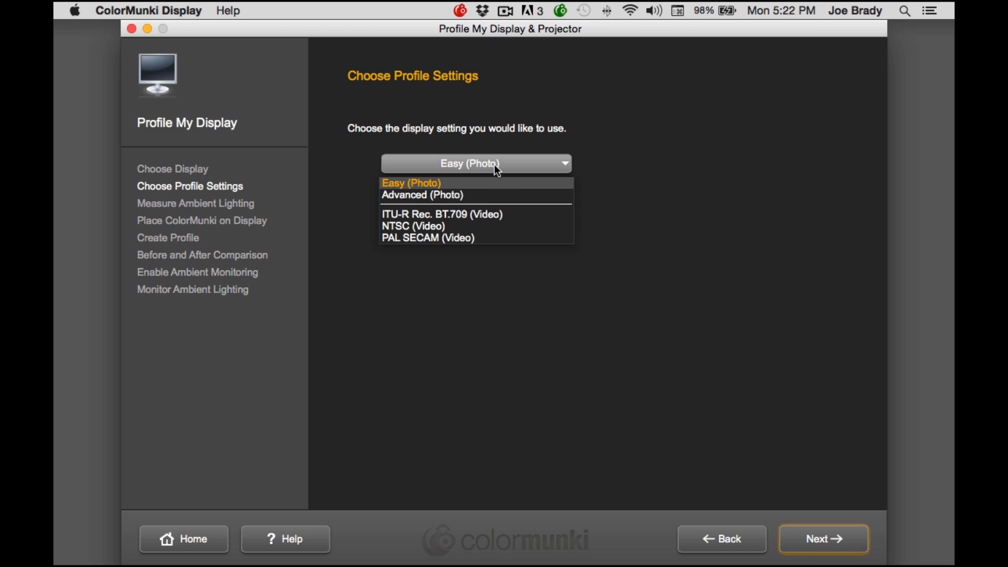
pyautogui.click(488, 193)
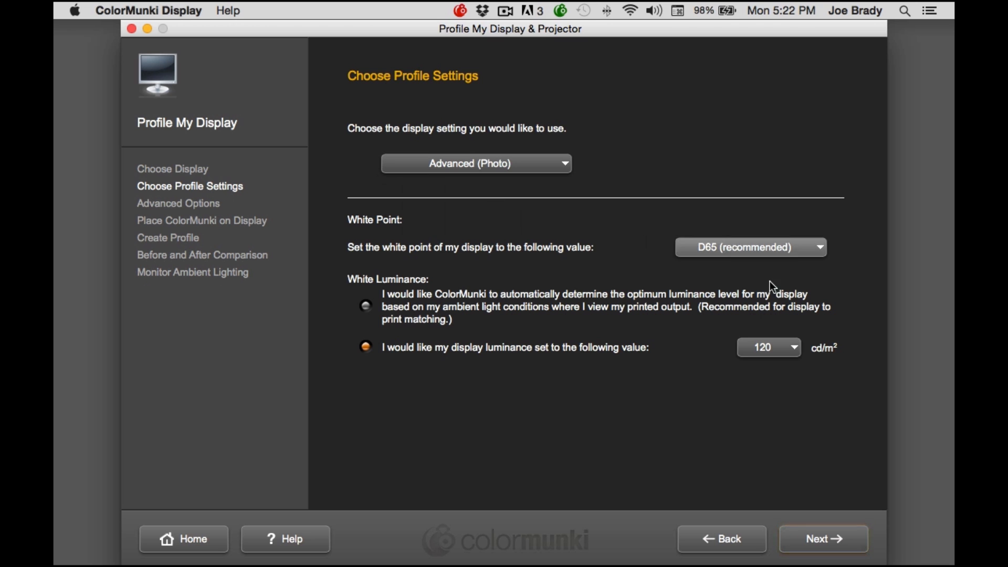
pyautogui.click(791, 252)
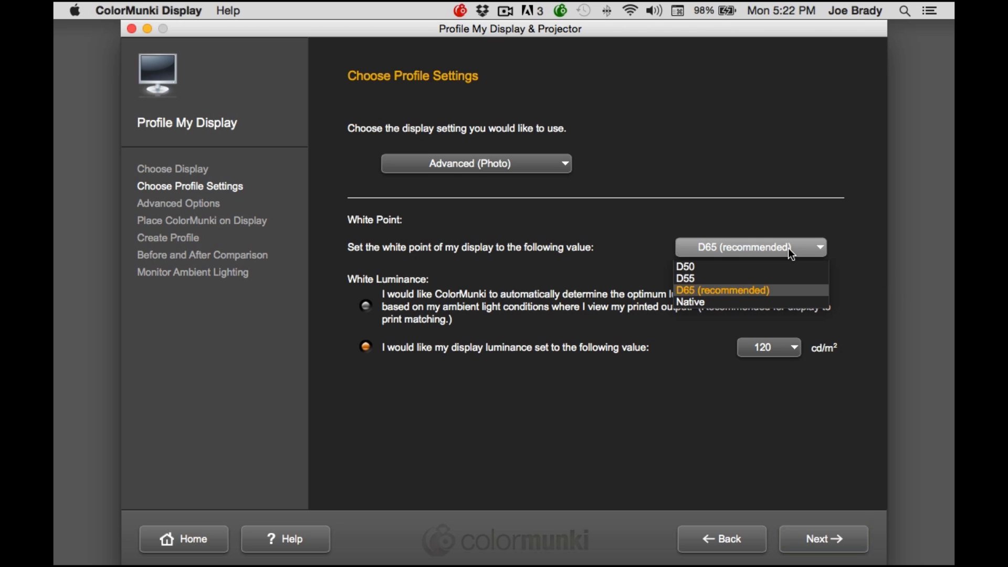
pyautogui.click(769, 290)
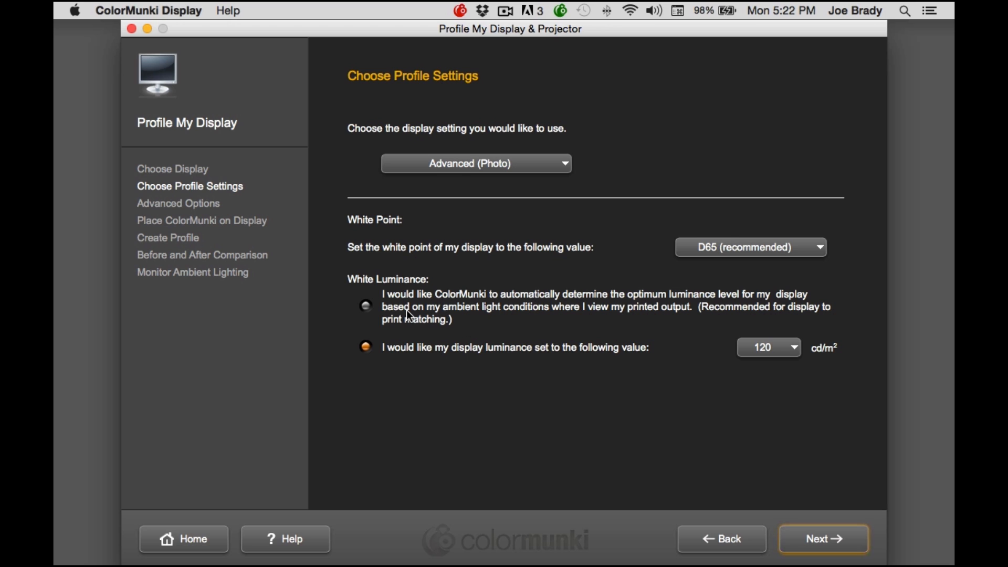
# Step: Set the display's white luminance to 120 cd/m²
pyautogui.click(783, 350)
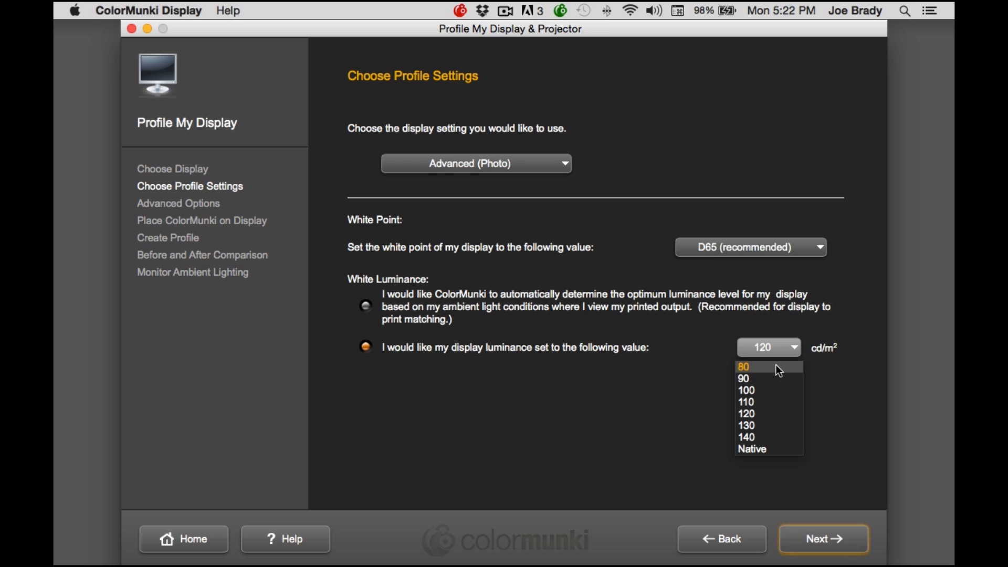
pyautogui.click(773, 408)
pyautogui.click(782, 346)
pyautogui.click(778, 410)
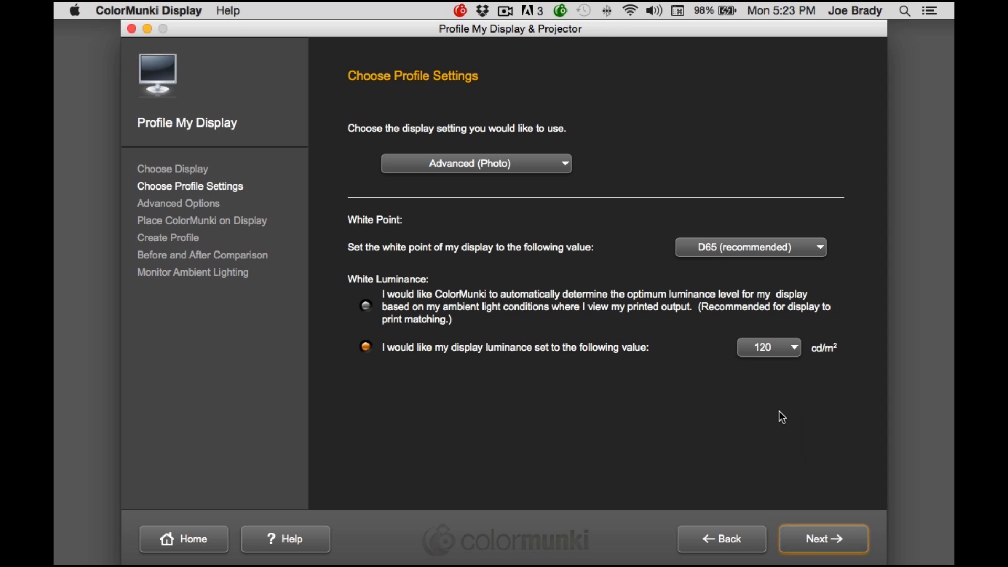
# Step: In the advanced options, enable optimizing the display profile for ambient light conditions and proceed with the measurements
pyautogui.click(823, 538)
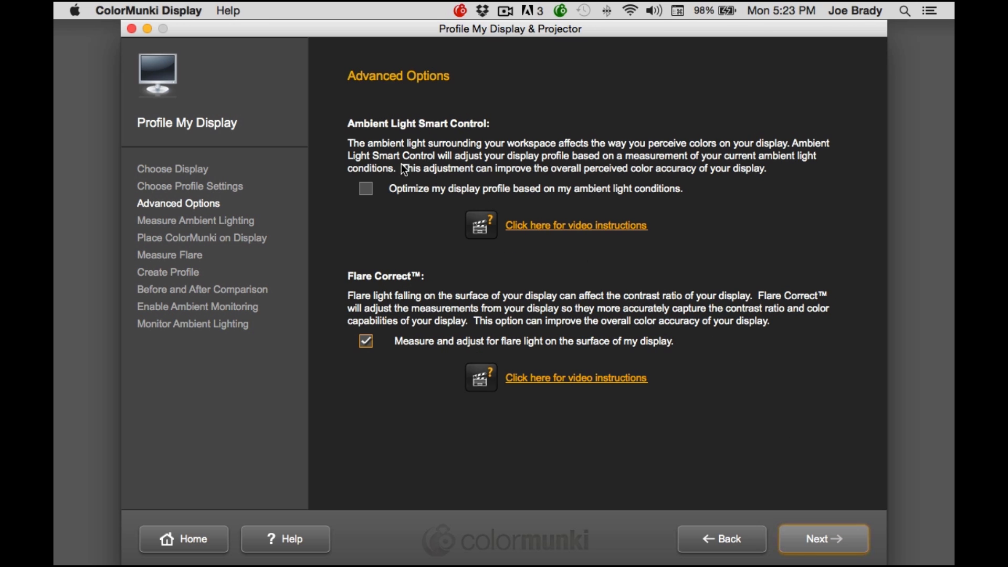
pyautogui.click(367, 191)
pyautogui.click(822, 539)
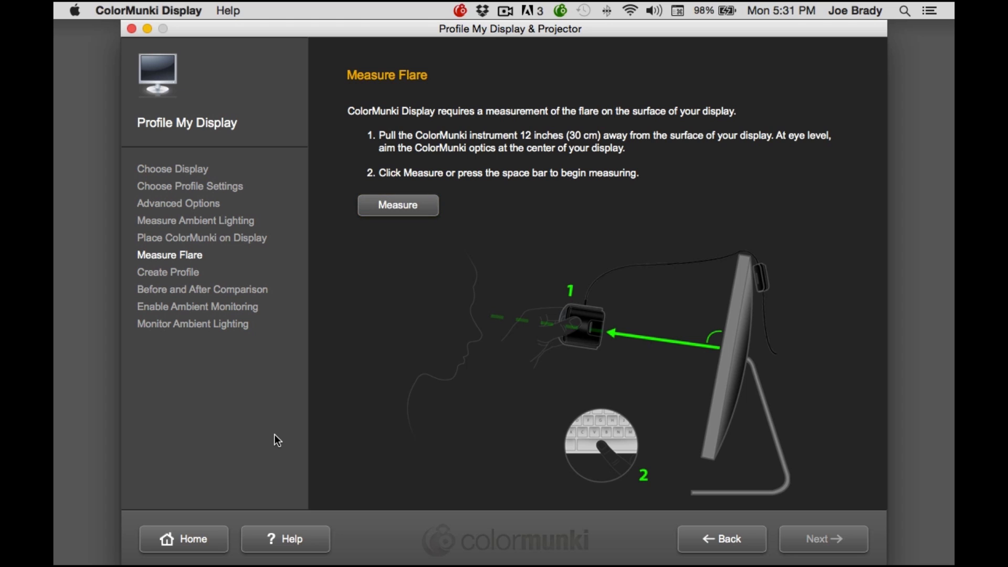
# Step: Measure the flare on the display surface and save the new profile as "MacBook Pro - Flare Corrected 120cd-D65.icc"
pyautogui.press('space')
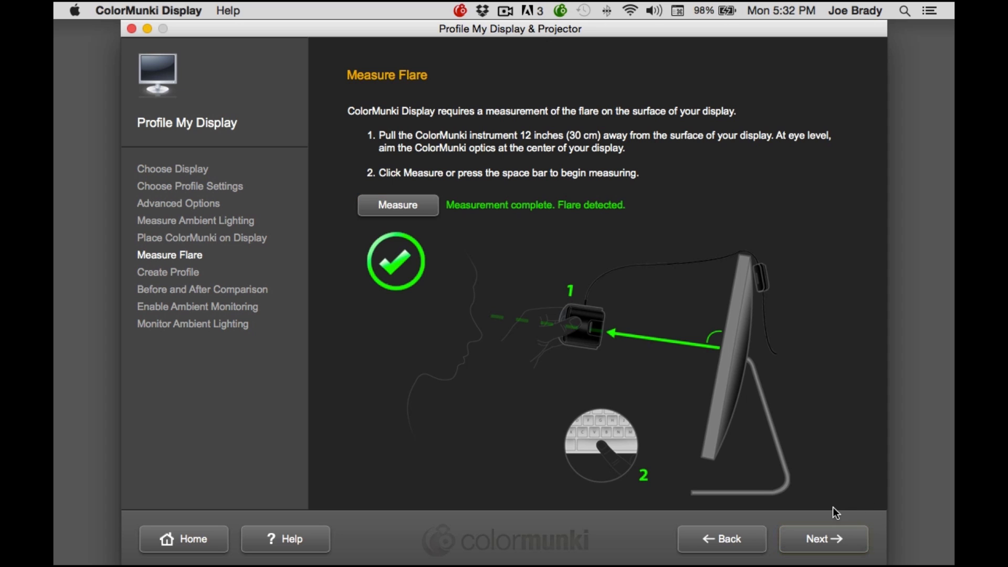
pyautogui.click(822, 538)
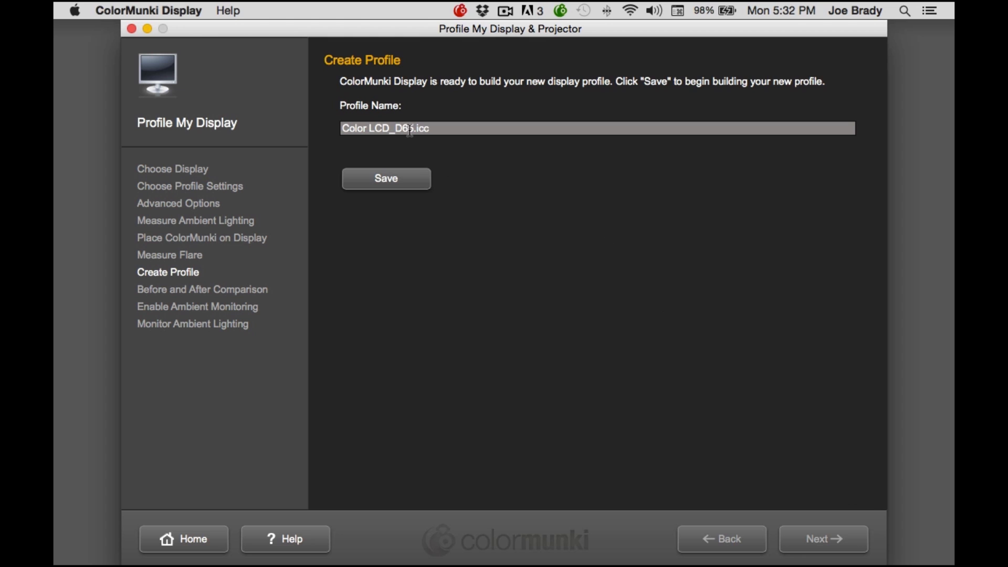
pyautogui.moveTo(394, 129); pyautogui.dragTo(310, 120)
pyautogui.write('MacBo')
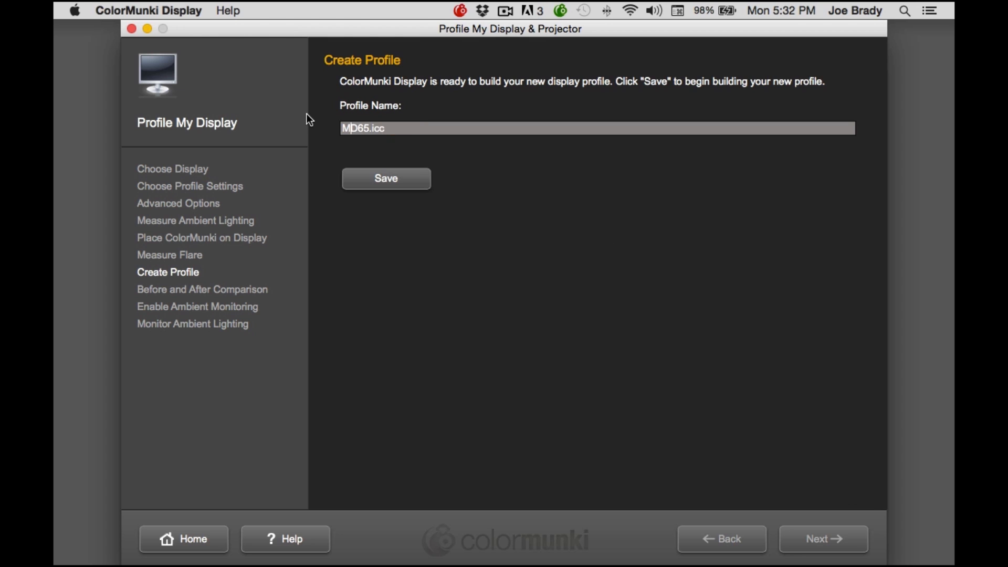
pyautogui.write('ok Pro')
pyautogui.write(' - Fla')
pyautogui.write('re Corre')
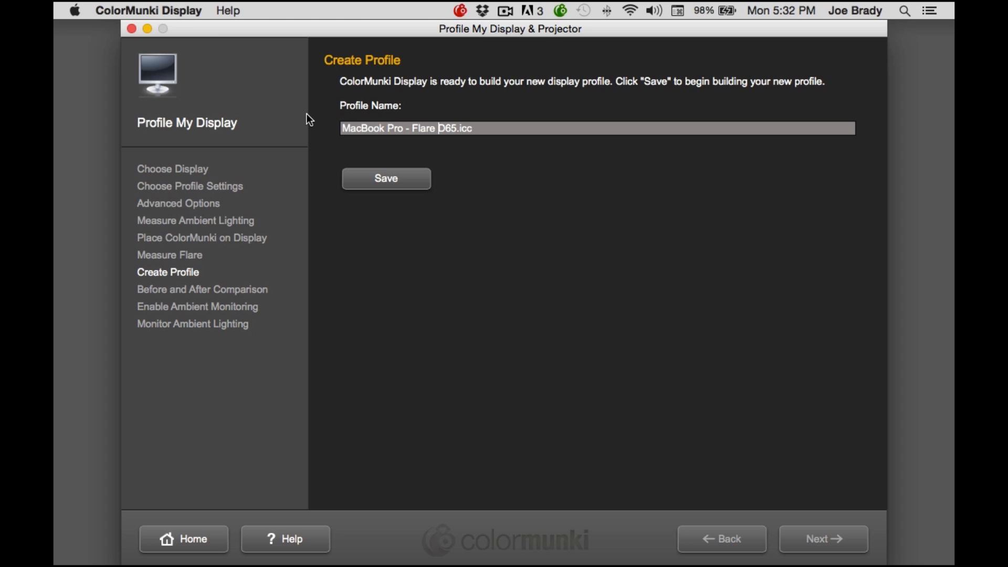
pyautogui.write('cted 120cd')
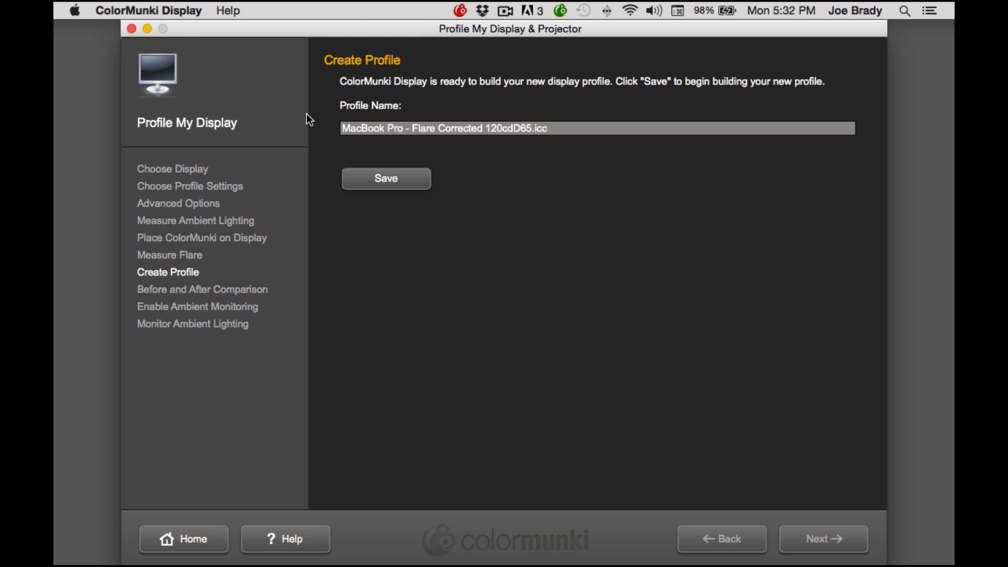
pyautogui.write('-')
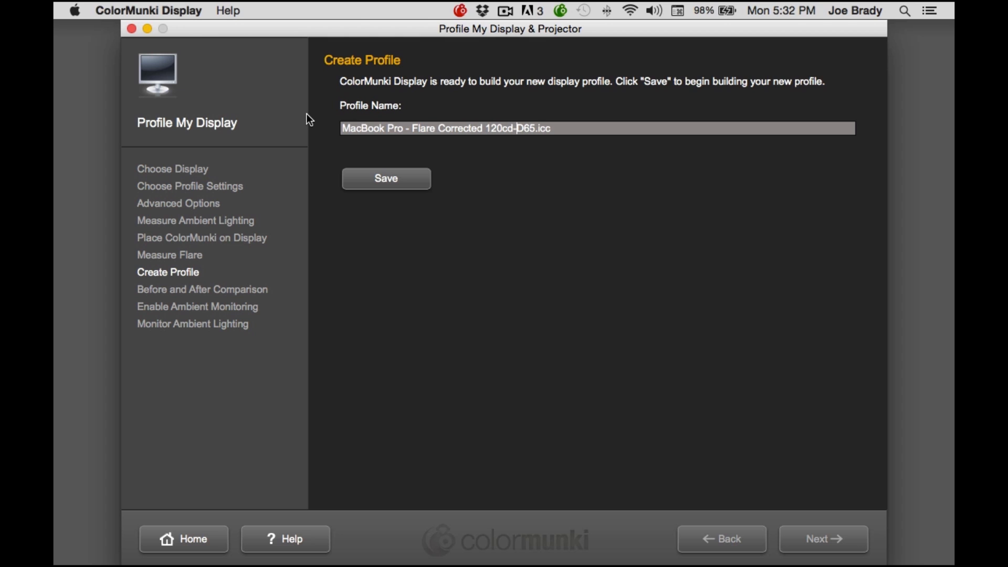
pyautogui.click(399, 182)
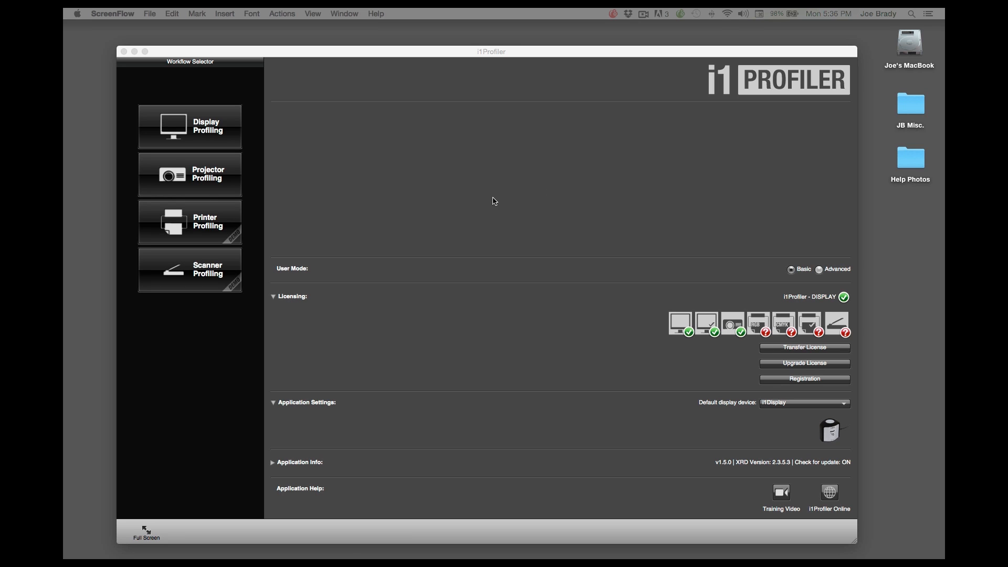
# Step: In i1Profiler, set the user mode to Advanced and start the display profiling workflow
pyautogui.moveTo(509, 57); pyautogui.dragTo(523, 49)
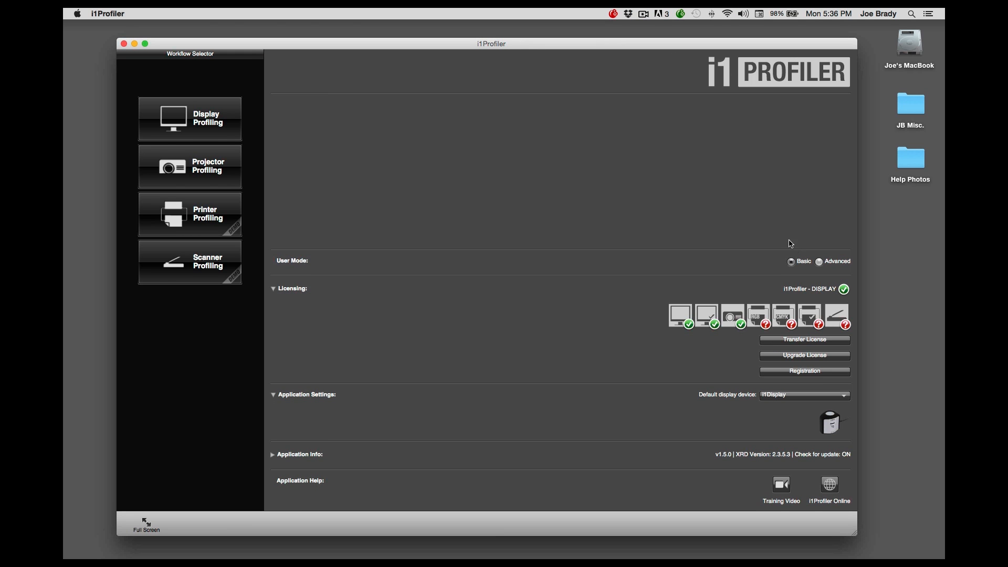
pyautogui.click(820, 263)
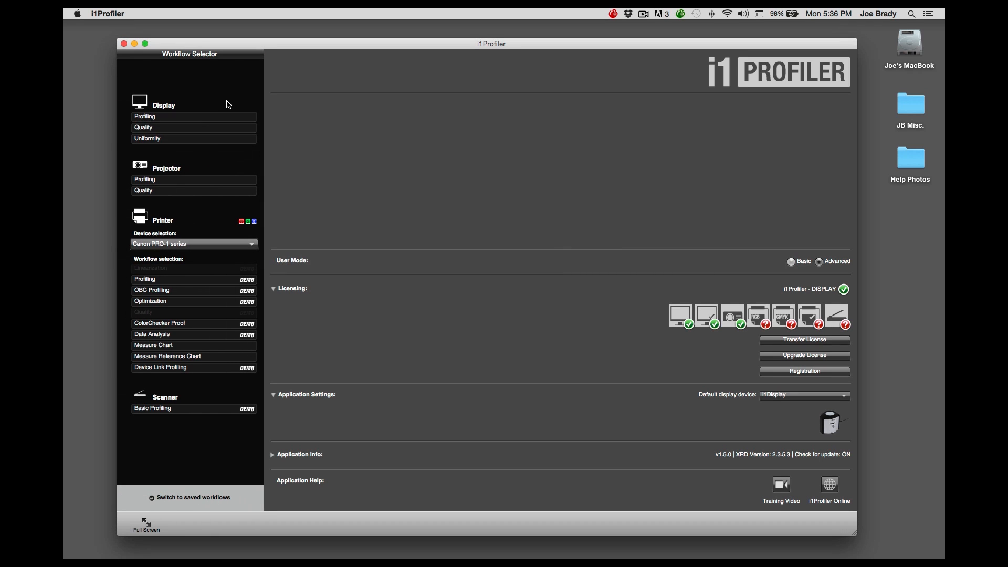
pyautogui.click(224, 117)
pyautogui.click(224, 117)
pyautogui.click(224, 117)
pyautogui.click(224, 117)
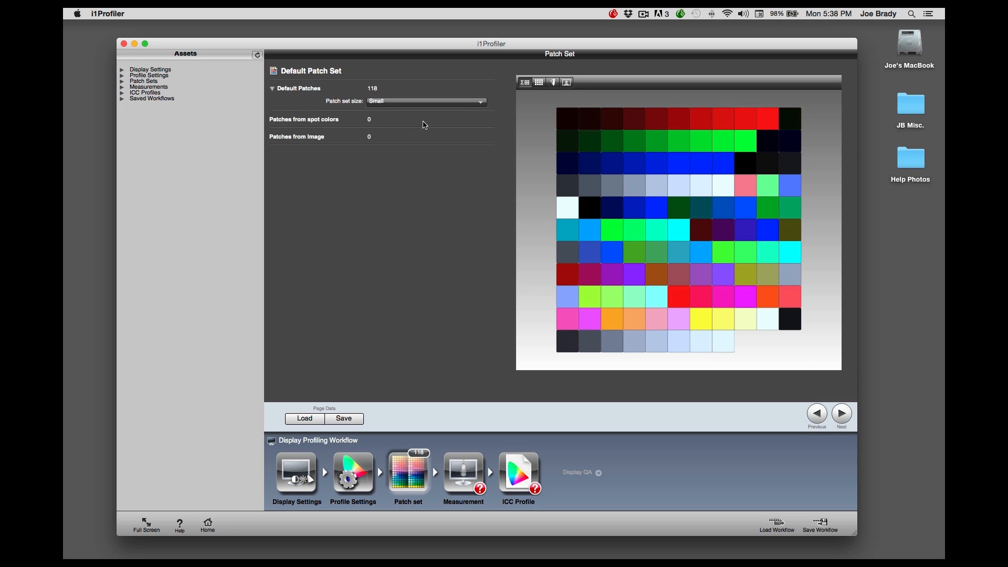
# Step: Try the Medium and Large default patch set sizes, and settle on Medium
pyautogui.click(461, 103)
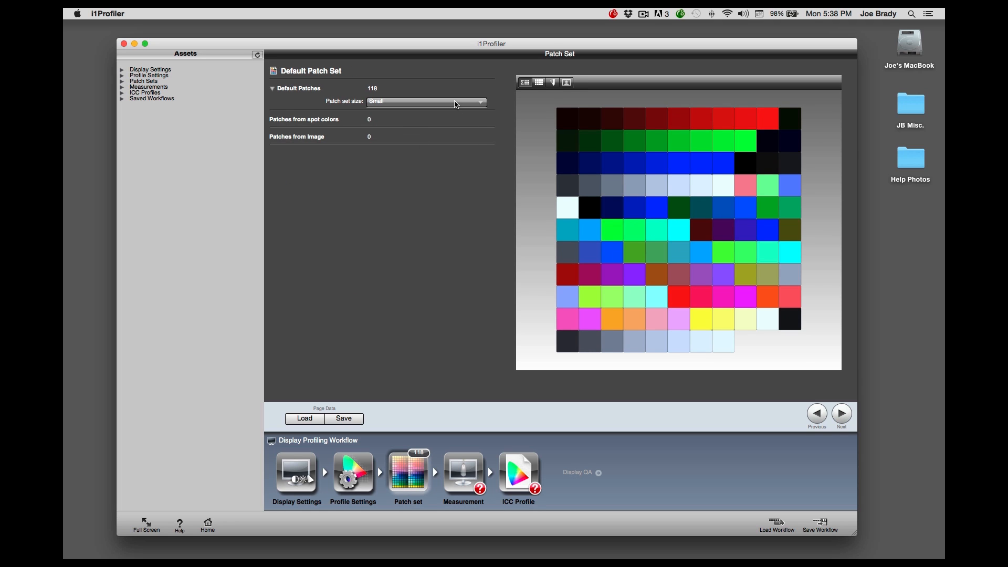
pyautogui.click(447, 107)
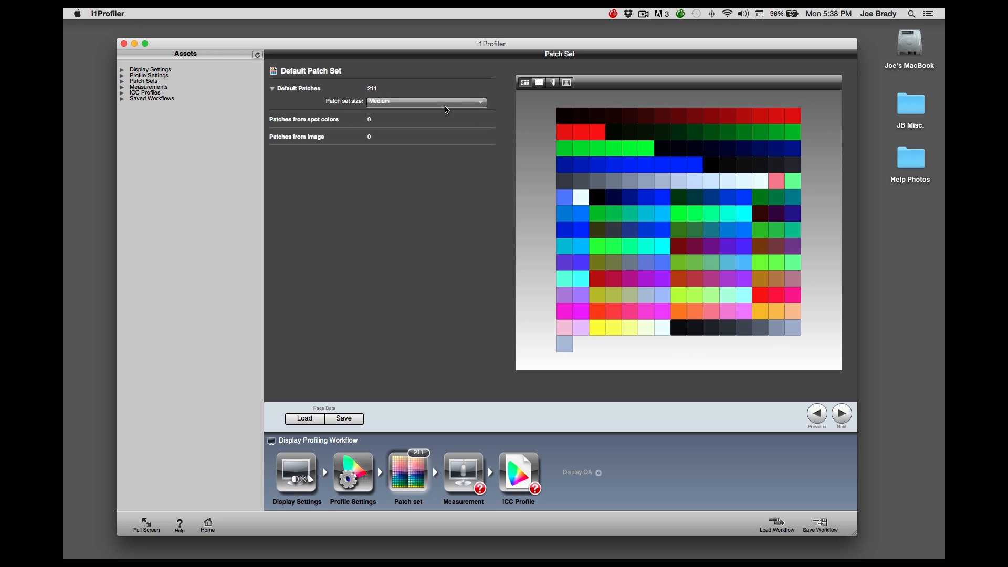
pyautogui.click(443, 103)
pyautogui.click(441, 114)
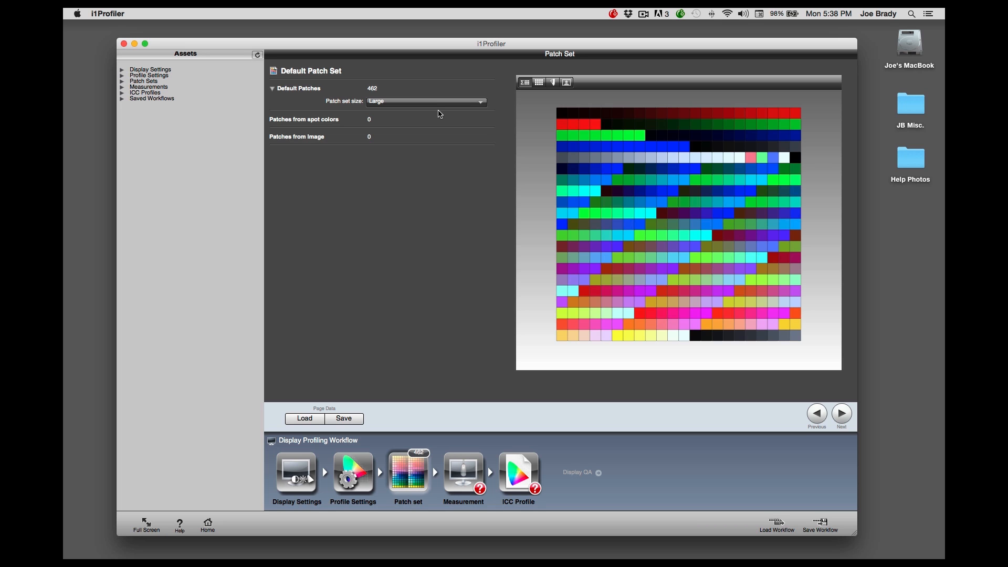
pyautogui.click(431, 100)
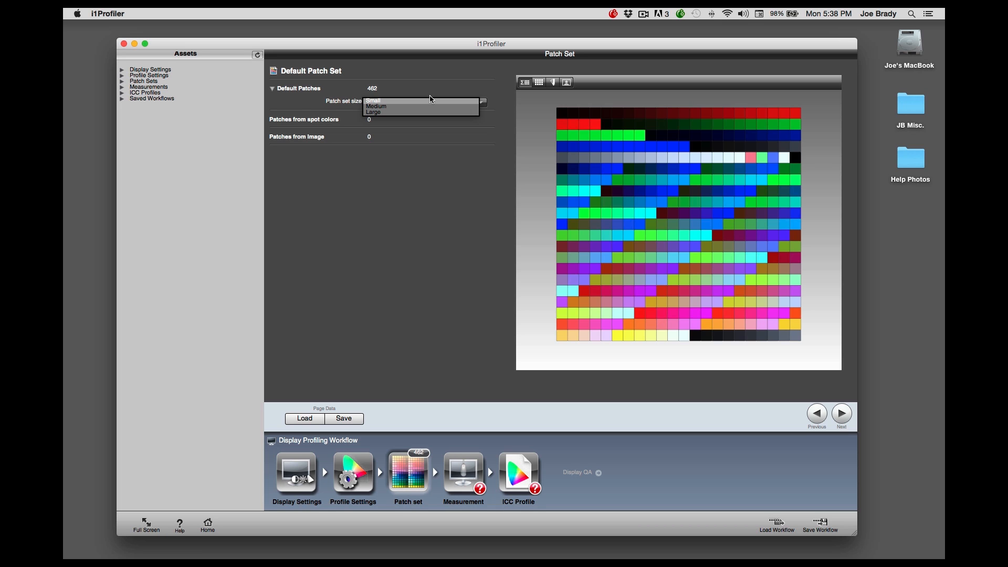
pyautogui.click(430, 113)
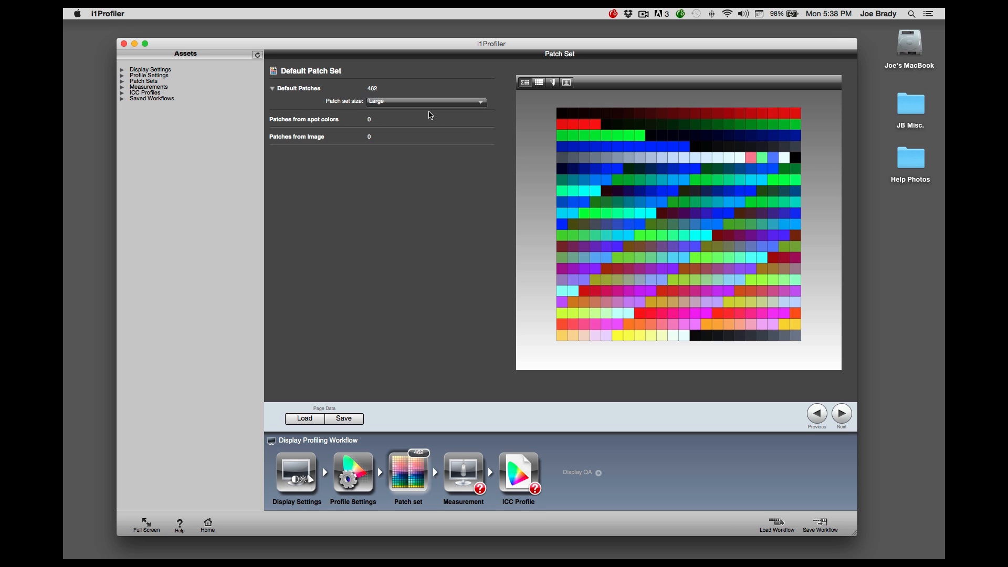
pyautogui.click(431, 103)
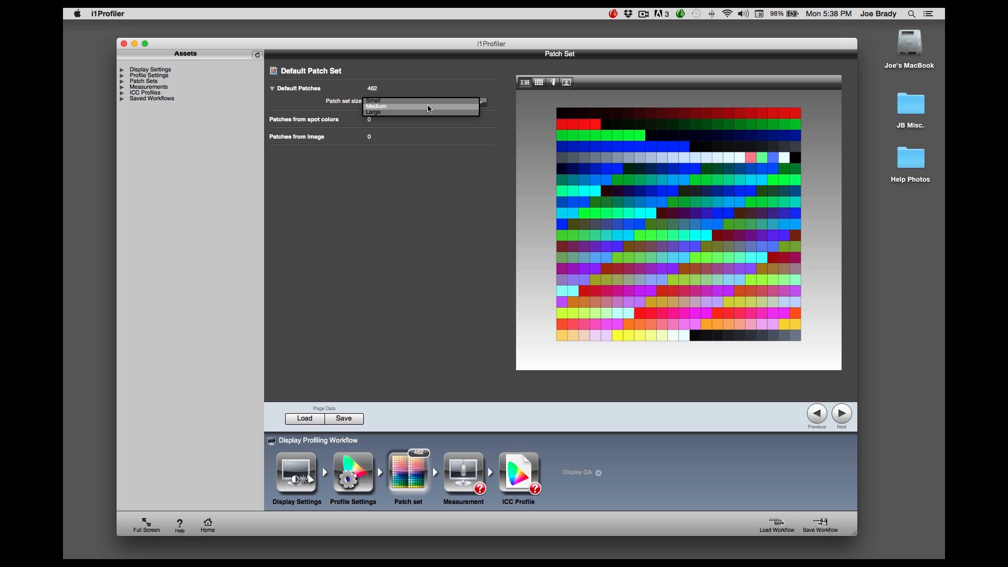
pyautogui.click(429, 107)
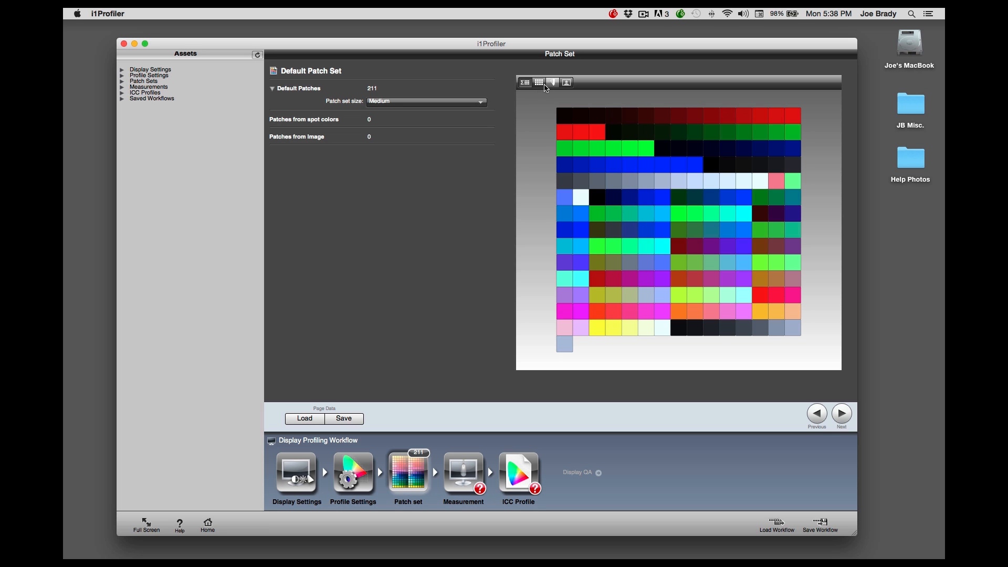
# Step: Add patches extracted from the lighthouse image DSC00169-Edit.tif to the patch set and review the combined patches
pyautogui.click(553, 84)
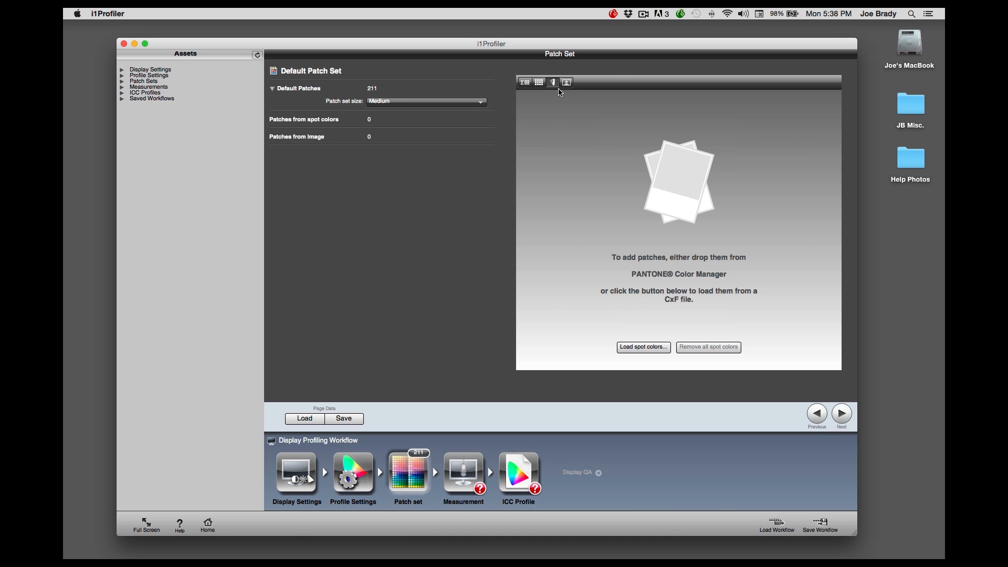
pyautogui.click(567, 84)
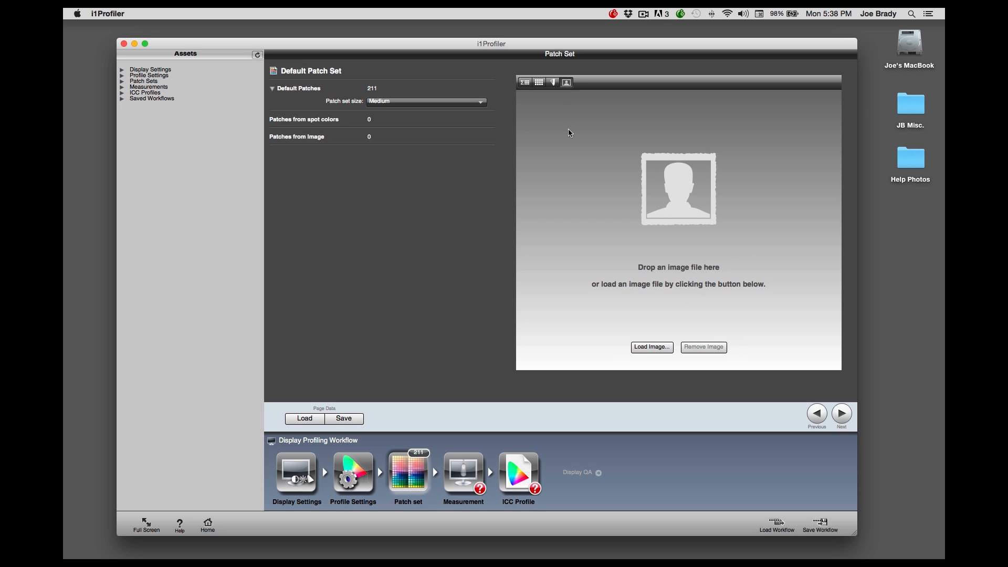
pyautogui.click(658, 350)
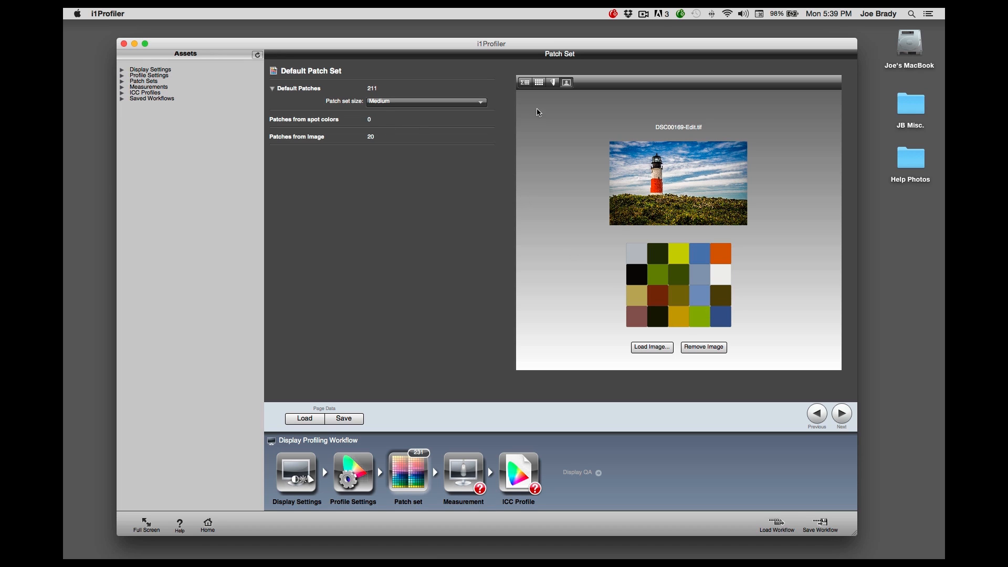
pyautogui.press('Delete')
pyautogui.click(551, 83)
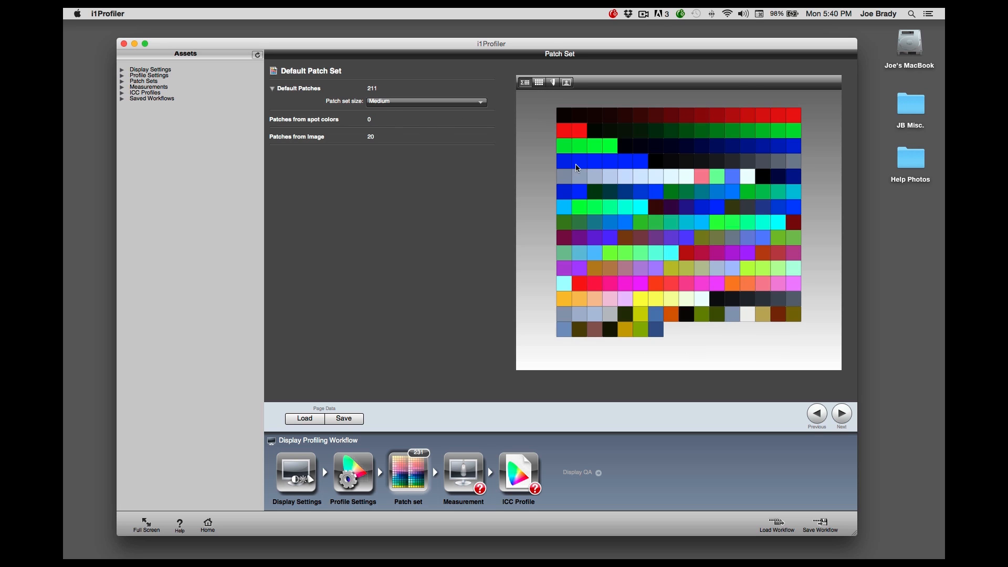
pyautogui.click(526, 83)
pyautogui.click(526, 83)
# Step: Proceed to the measurement stage and run the display measurement of the patch set
pyautogui.click(842, 414)
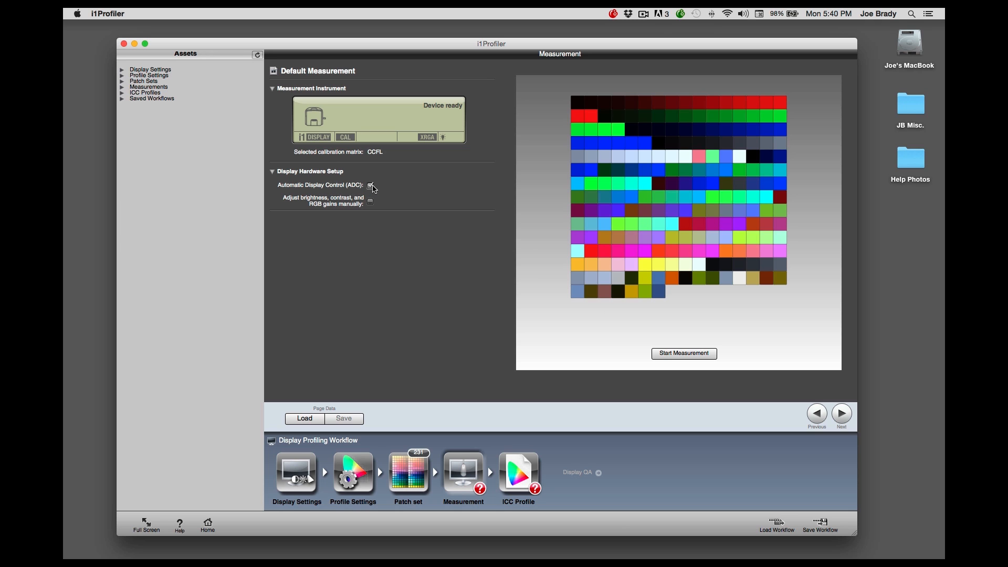
pyautogui.click(682, 354)
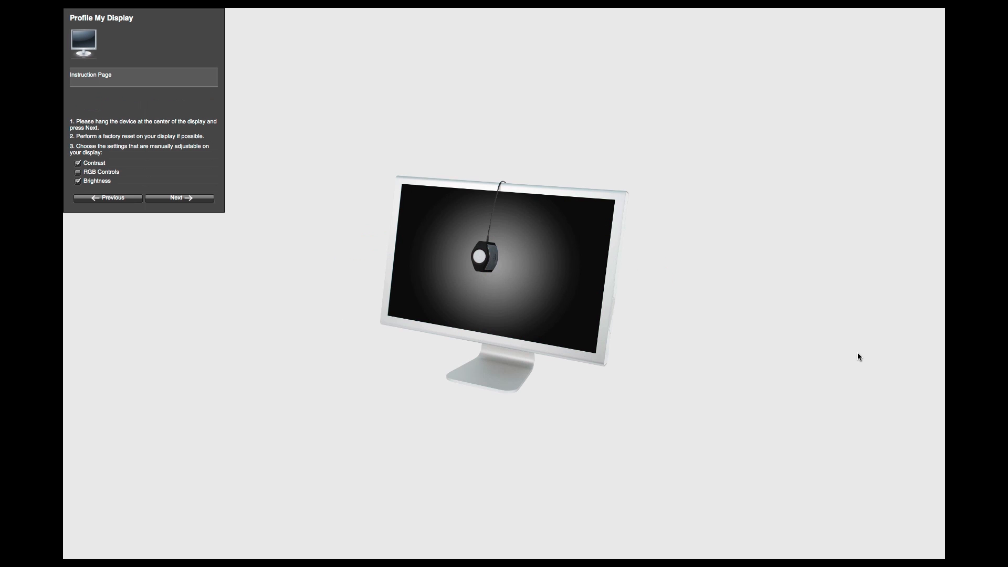
pyautogui.click(179, 199)
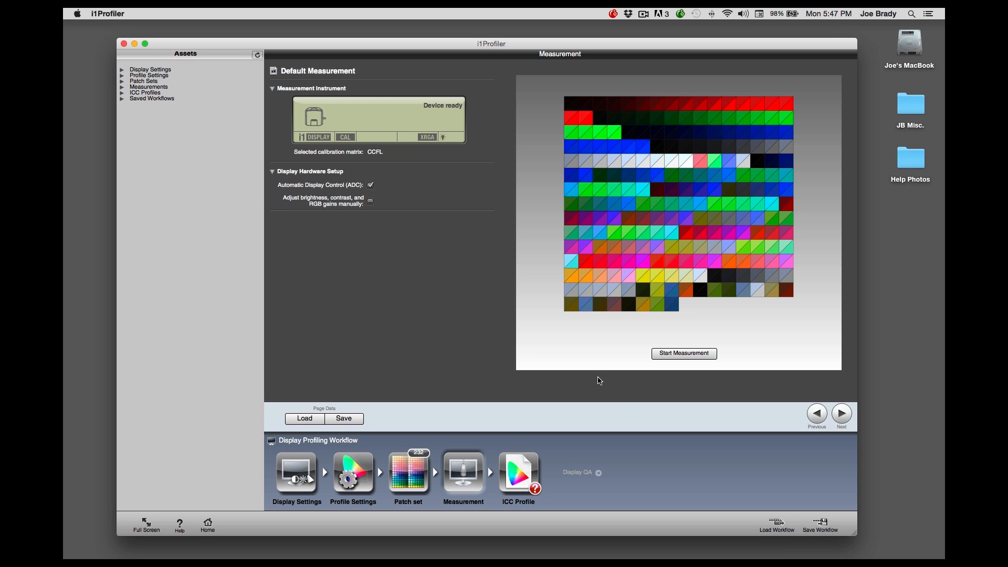
# Step: Proceed to the ICC profile stage and name the profile file i1DP-CG222W-12-8.icc
pyautogui.click(842, 411)
pyautogui.click(371, 101)
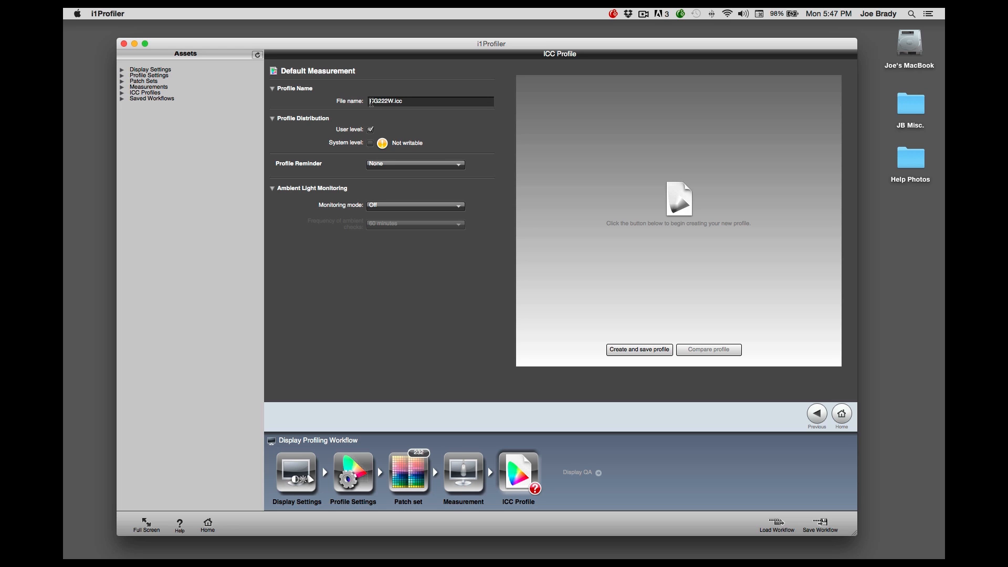
pyautogui.write('i1DP-')
pyautogui.press('Right')
pyautogui.press('Right')
pyautogui.press('Right')
pyautogui.press('Right')
pyautogui.press('Right')
pyautogui.press('Right')
pyautogui.write('-12-8')
# Step: Leave the profile reminder at None, then create and save the display profile
pyautogui.click(439, 165)
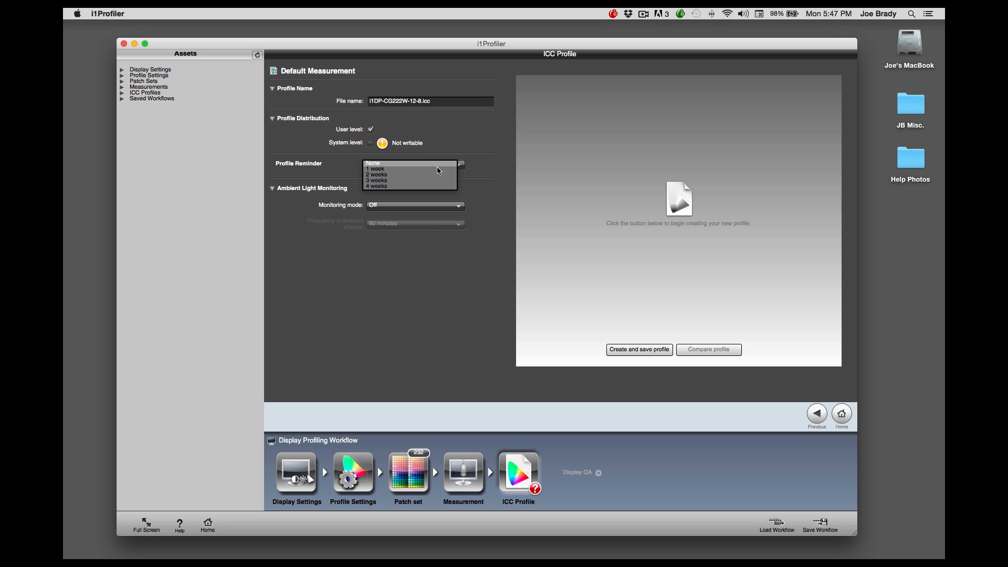
pyautogui.click(474, 176)
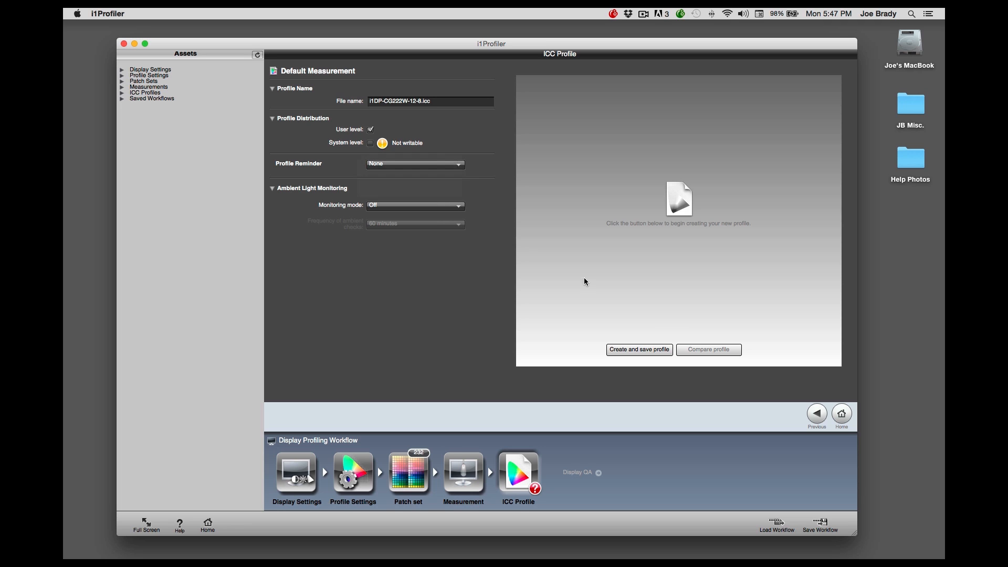
pyautogui.click(646, 349)
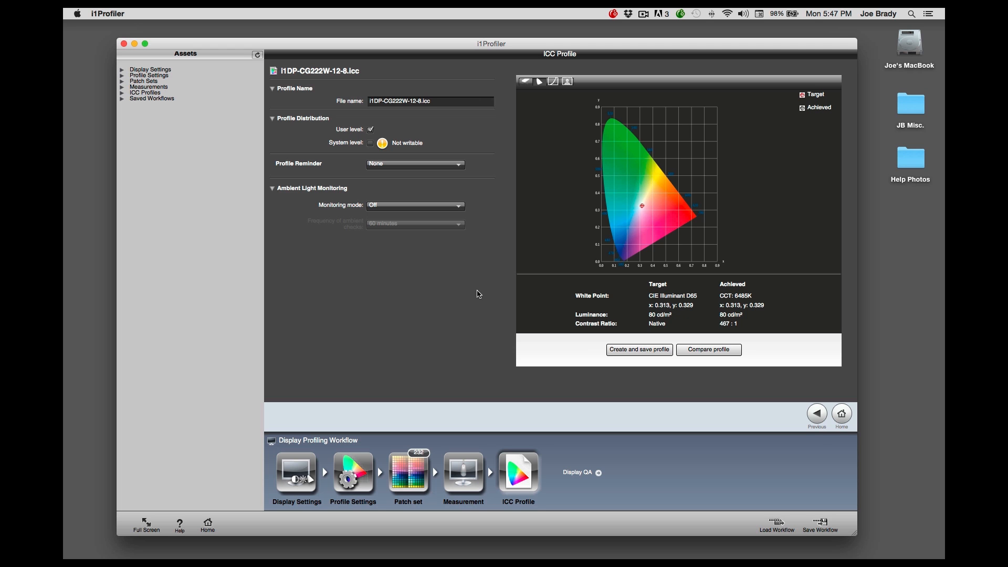
pyautogui.click(842, 413)
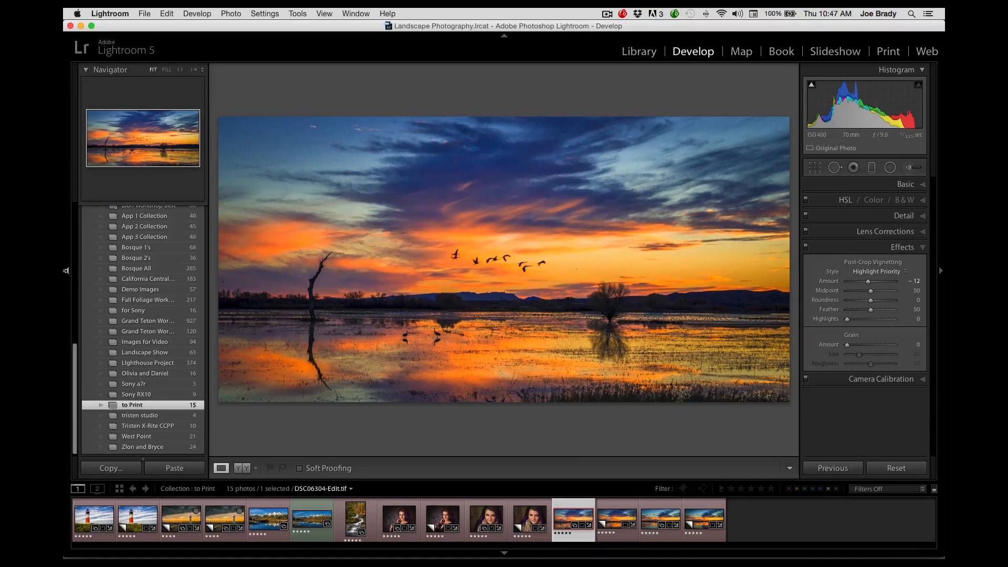
# Step: In Lightroom's Develop module, hide the Navigator and collections area and enable soft proofing for the sunset photo
pyautogui.click(66, 270)
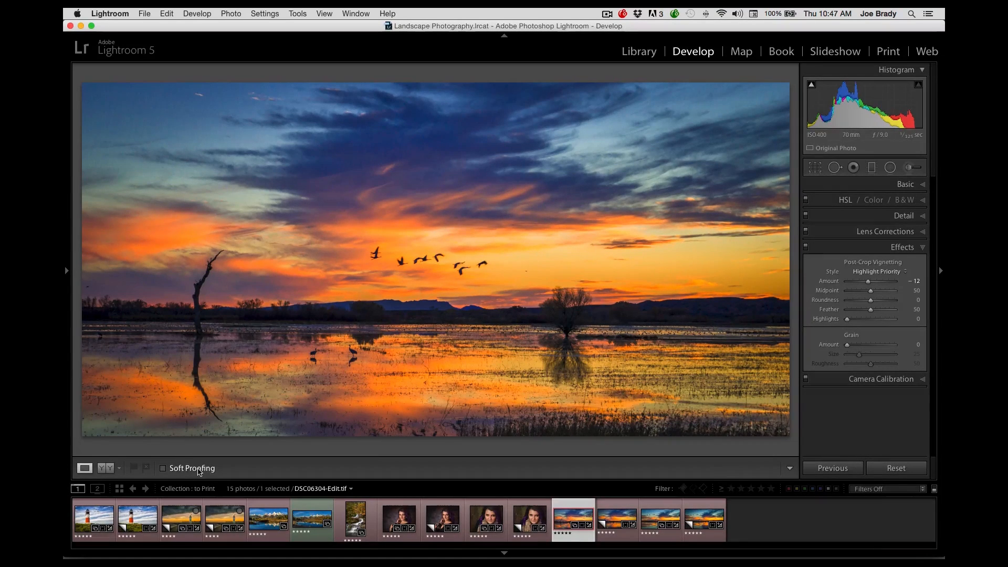
pyautogui.click(163, 468)
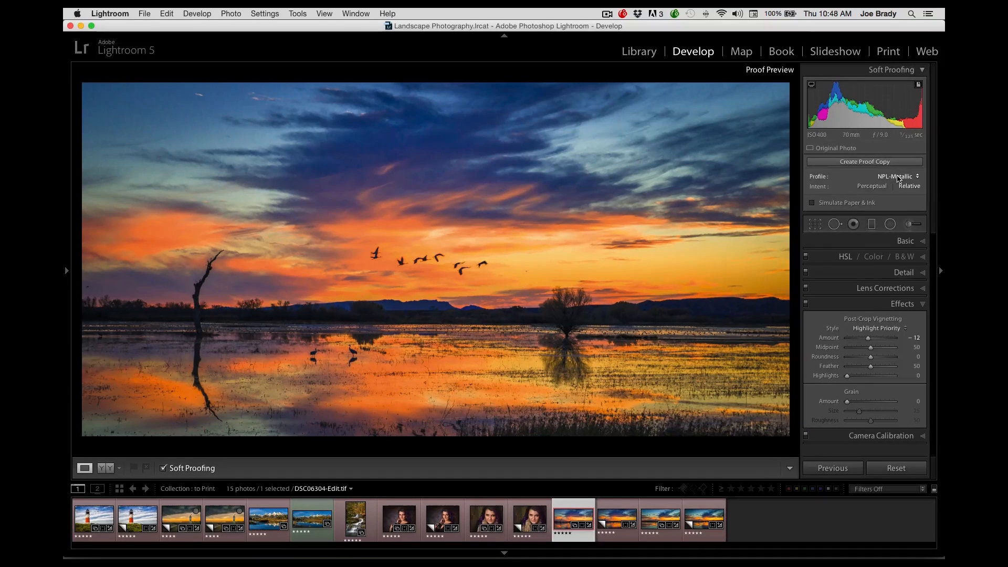
# Step: Look through the installed printer profiles offered for the soft proofing profile list and accept the current selection
pyautogui.click(897, 177)
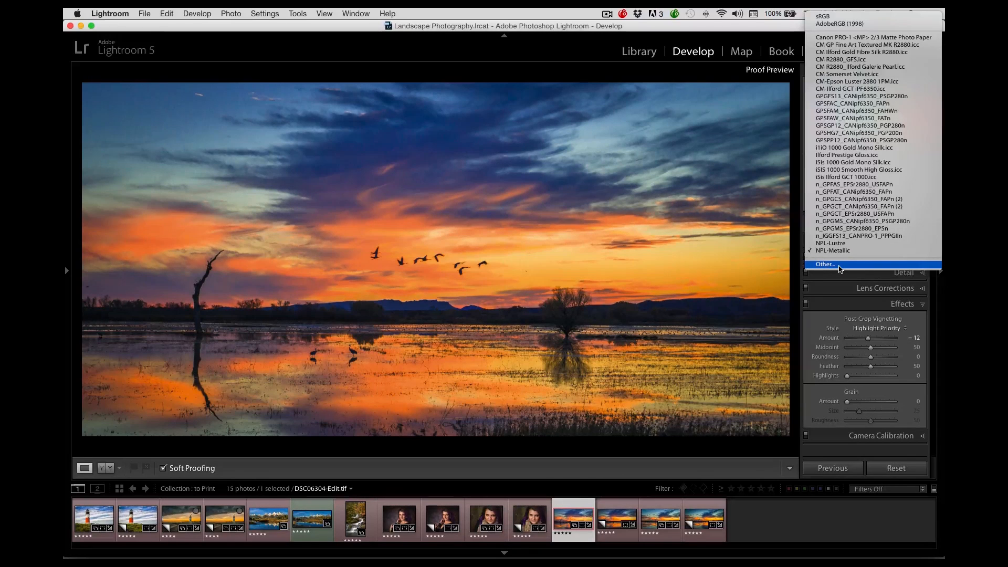
pyautogui.click(838, 266)
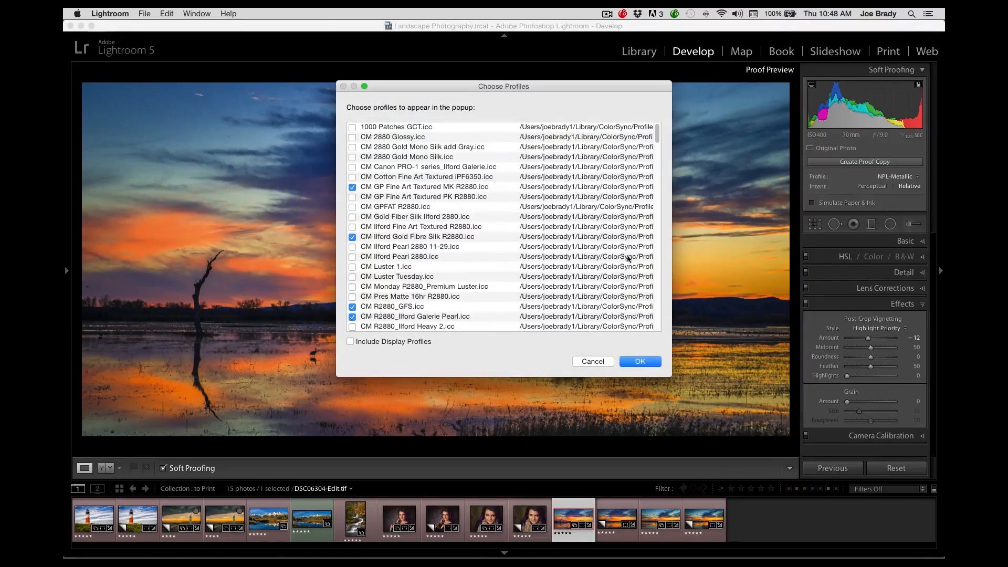
pyautogui.scroll(-10, 475, 270)
pyautogui.scroll(-15, 466, 266)
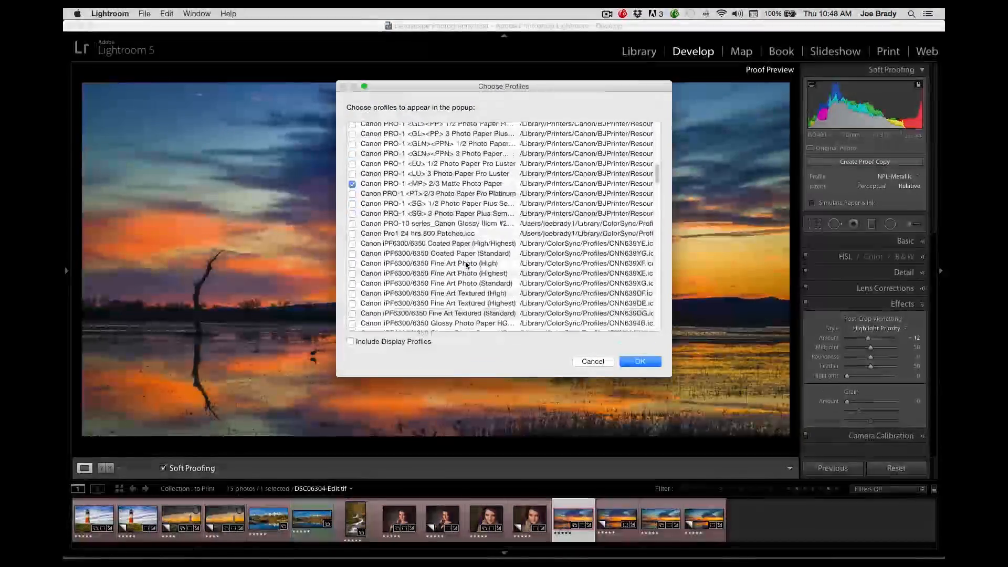
pyautogui.scroll(-15, 466, 265)
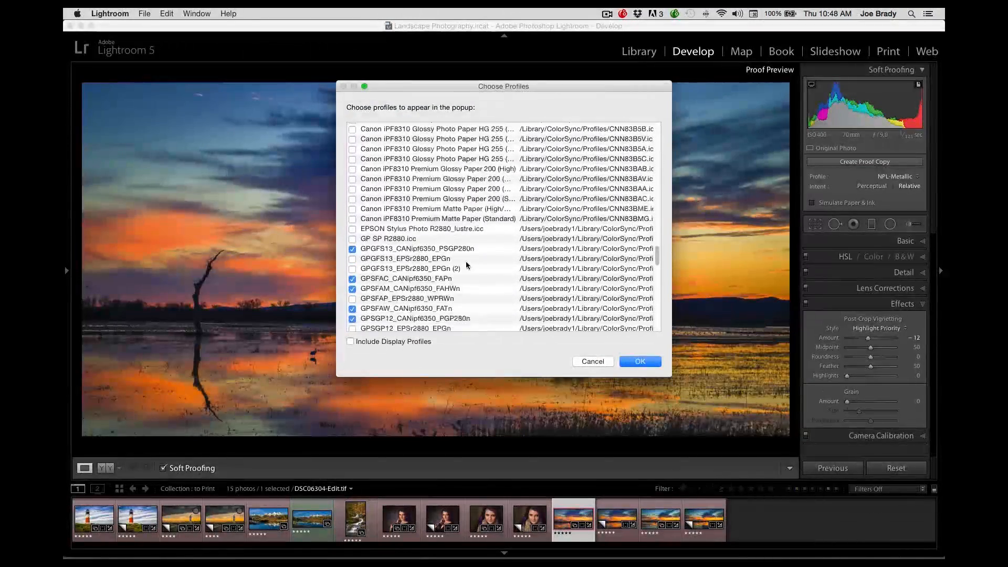
pyautogui.scroll(8, 466, 265)
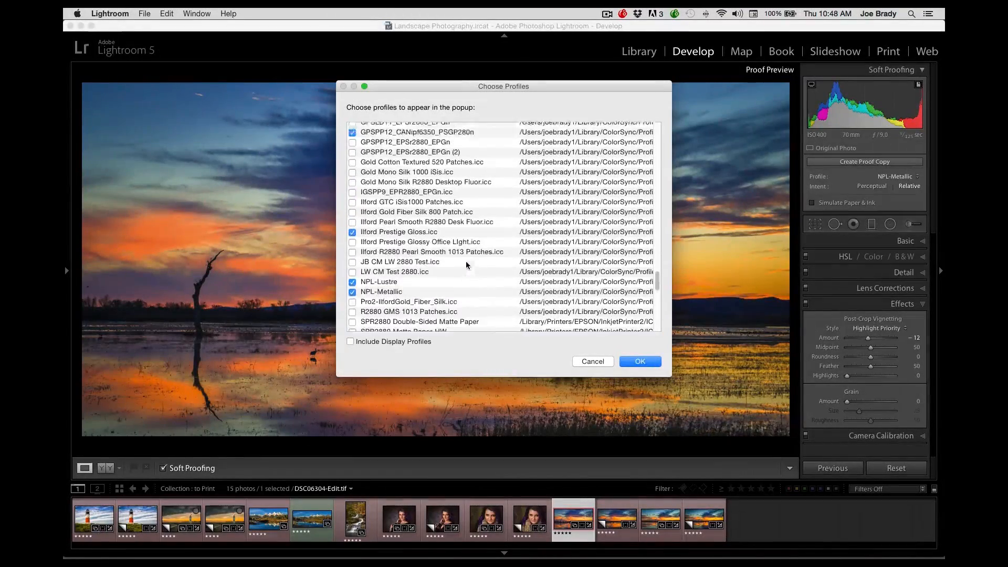
pyautogui.scroll(-8, 466, 265)
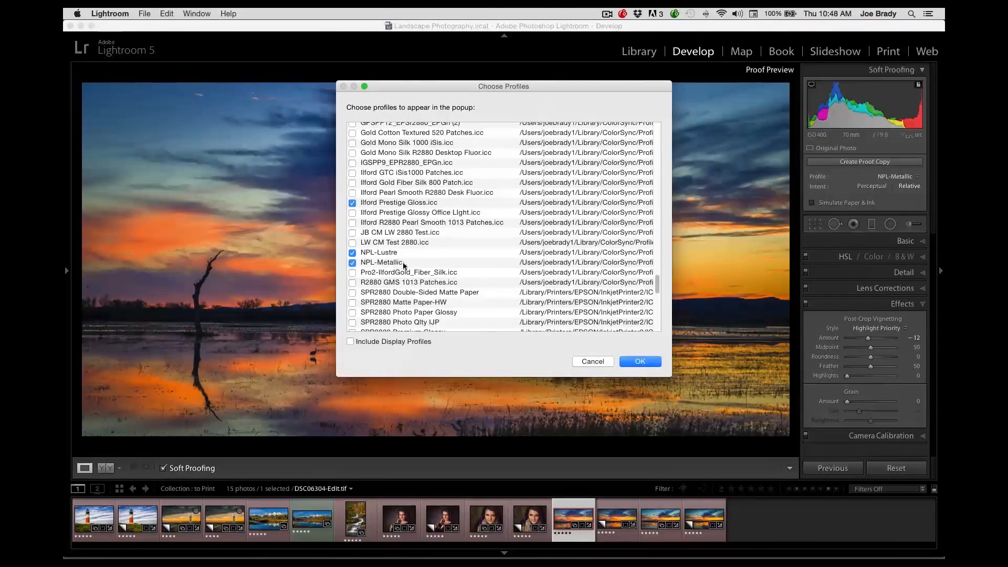
pyautogui.click(640, 362)
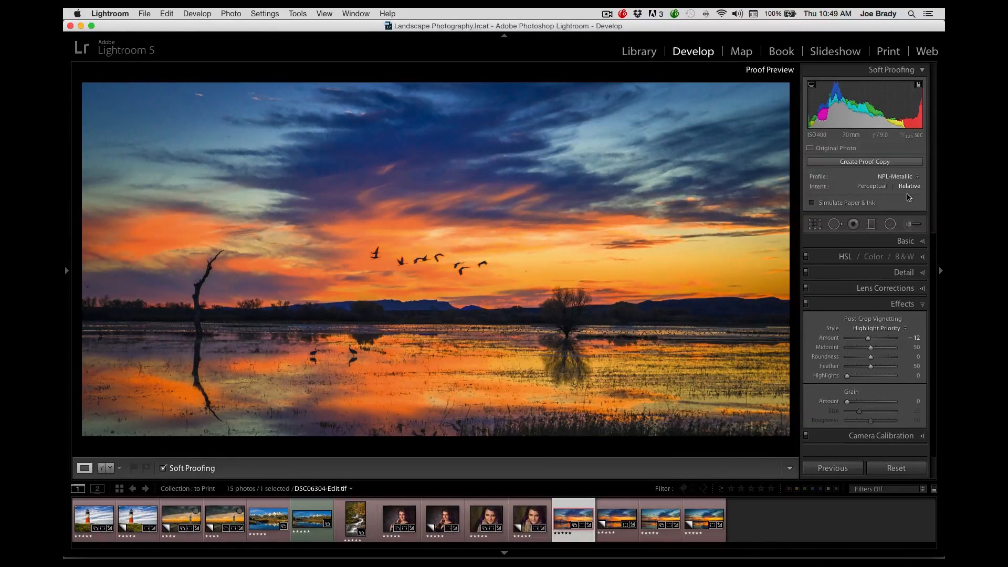
# Step: Compare the Perceptual and Relative rendering intents on the sunset photo, ending on Relative
pyautogui.click(878, 187)
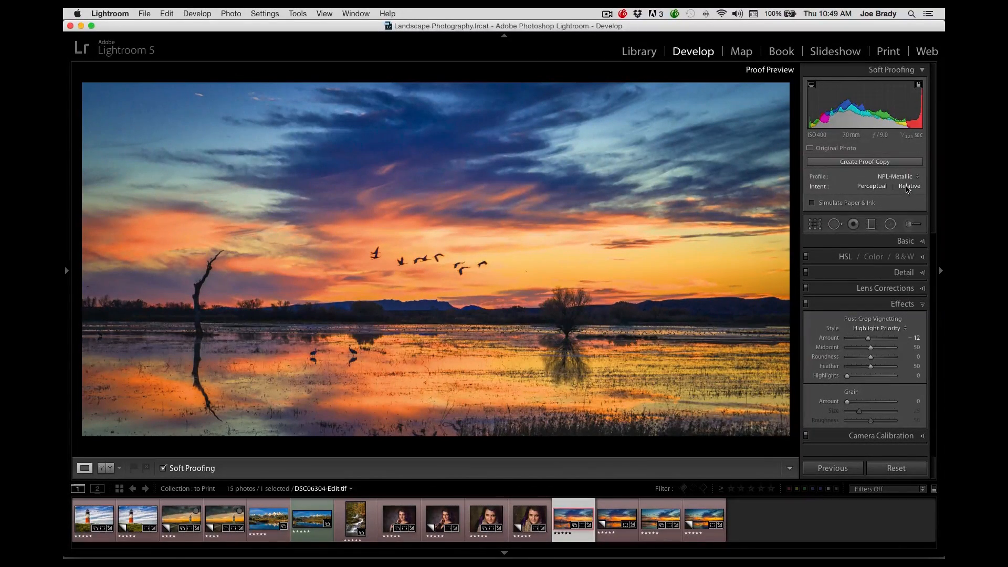
pyautogui.click(907, 187)
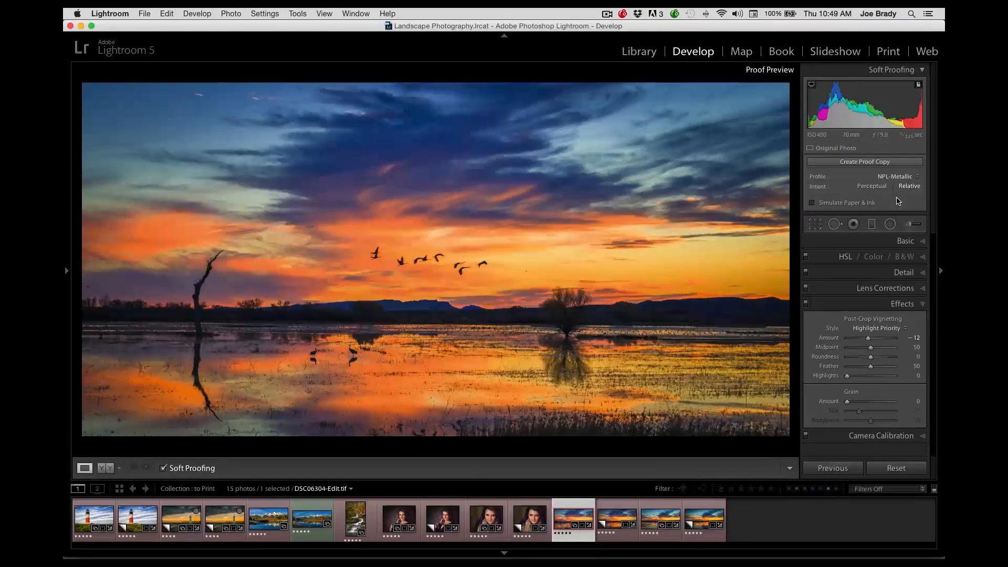
pyautogui.click(869, 187)
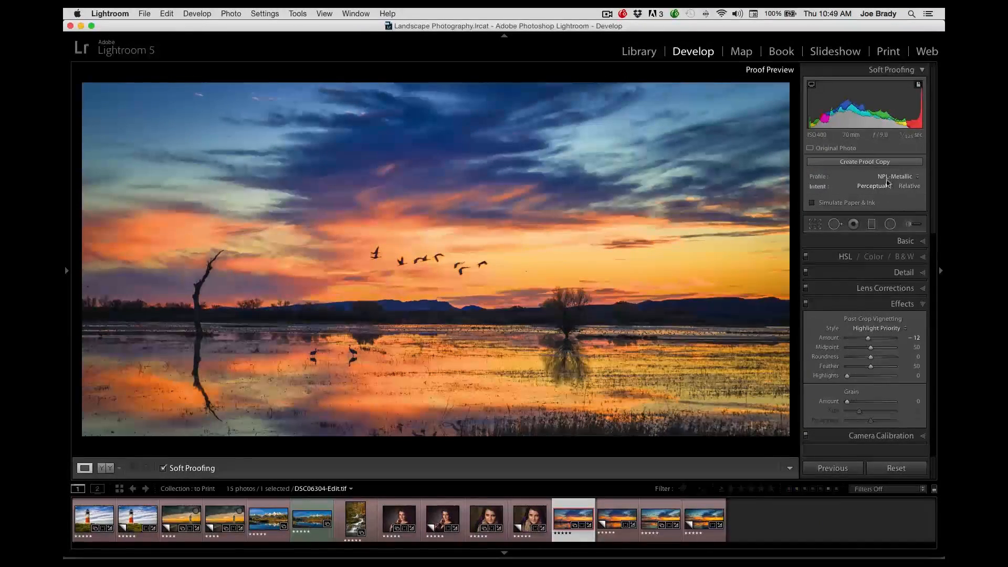
pyautogui.click(901, 187)
# Step: Toggle the destination gamut warning on and off to inspect the sunset photo's out-of-gamut colours
pyautogui.click(919, 86)
pyautogui.click(919, 86)
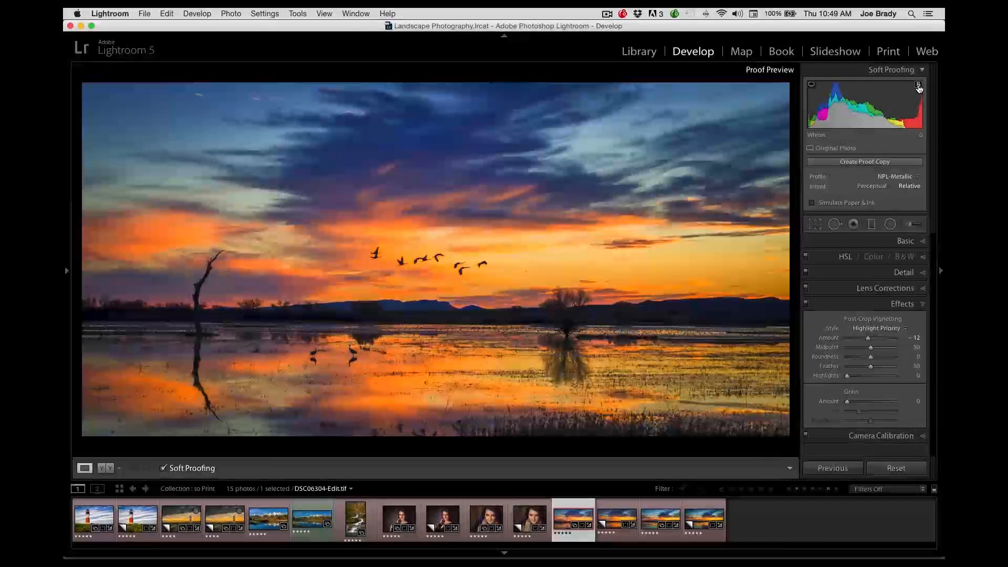
pyautogui.click(919, 86)
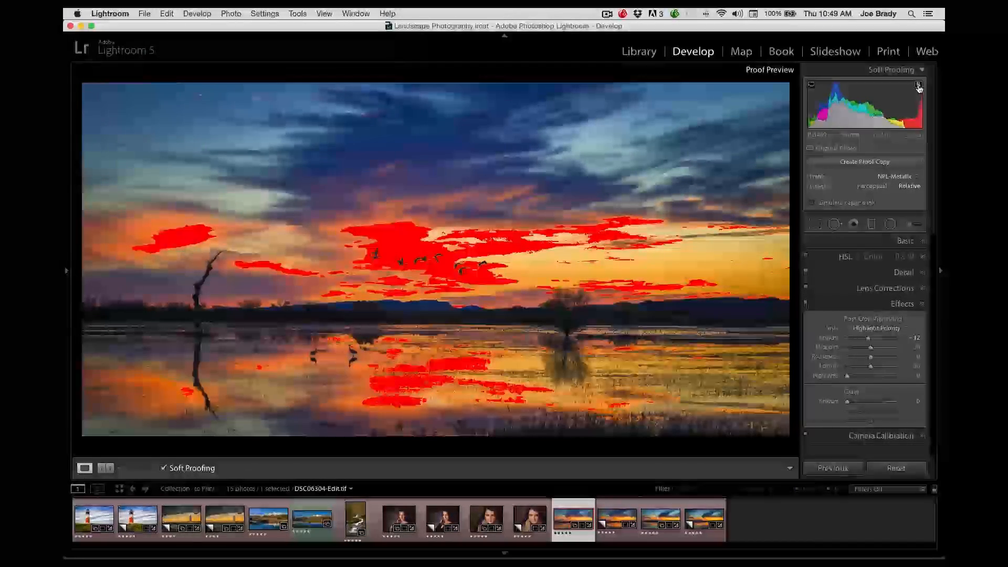
pyautogui.click(918, 85)
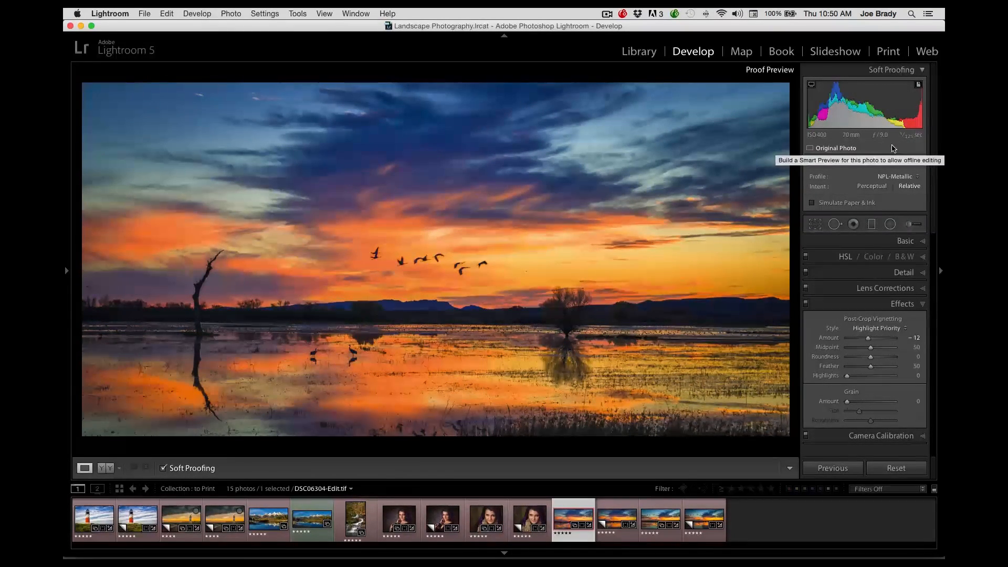
# Step: Recheck the Perceptual intent, return to Relative, and create a proof copy of the sunset photo with the NPL-Metallic profile
pyautogui.click(883, 187)
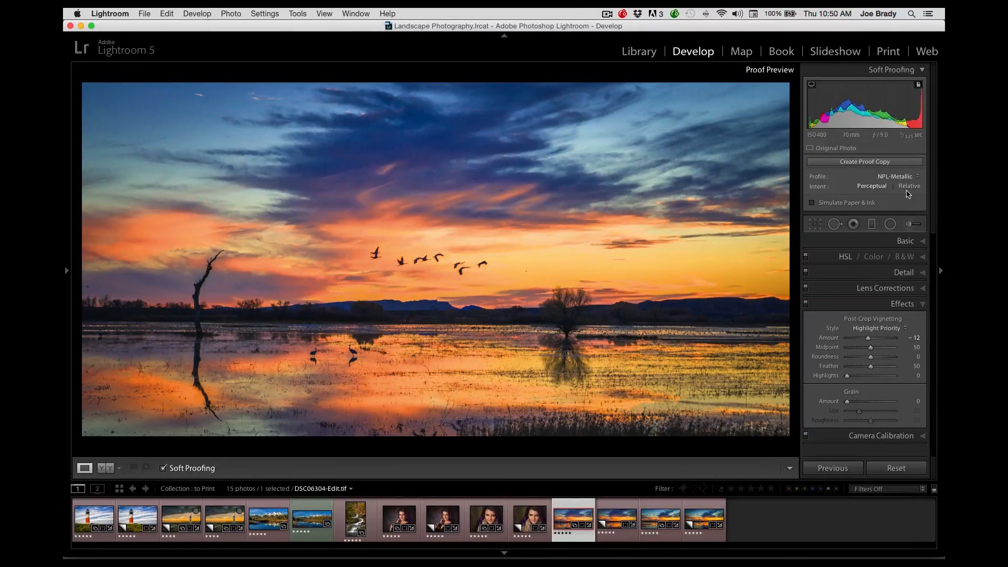
pyautogui.click(909, 188)
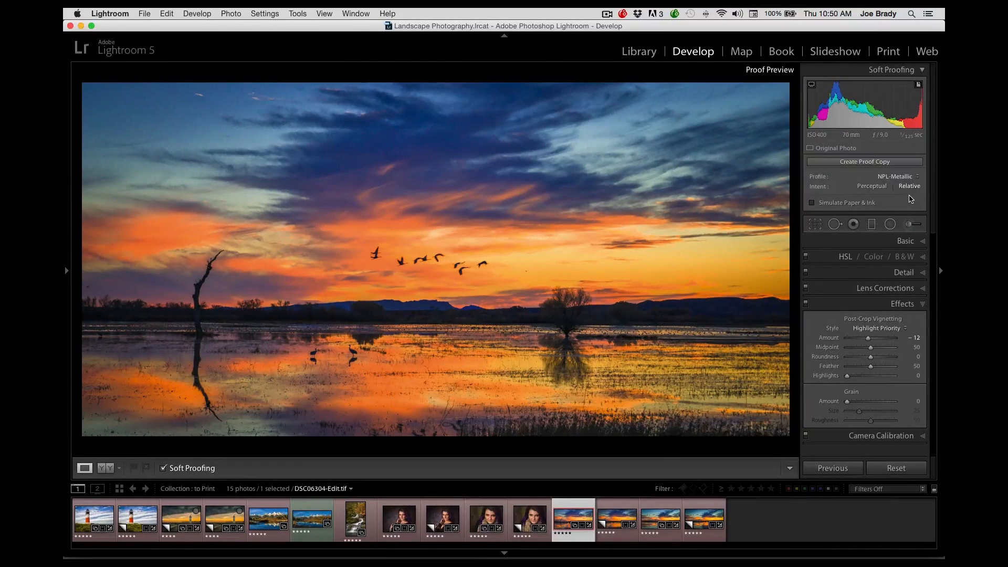
pyautogui.click(869, 162)
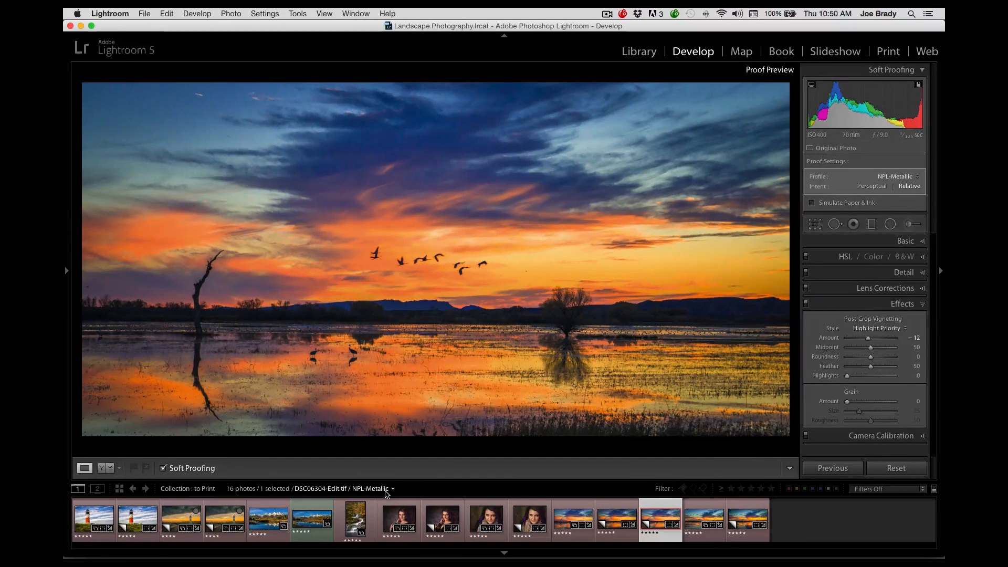
# Step: Open the first studio portrait with the dark backdrop and set its soft proof profile to NPL-Lustre
pyautogui.click(402, 518)
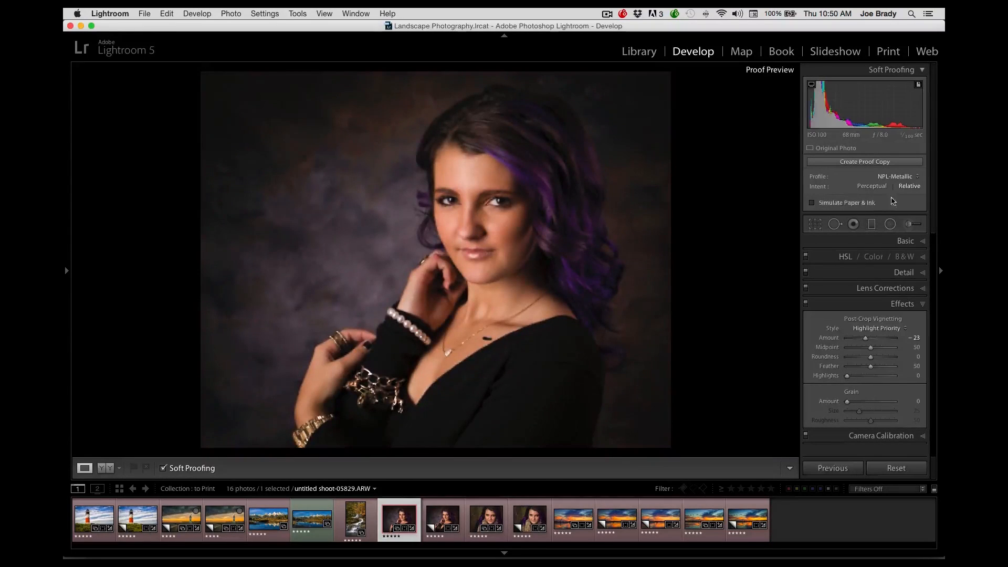
pyautogui.click(896, 180)
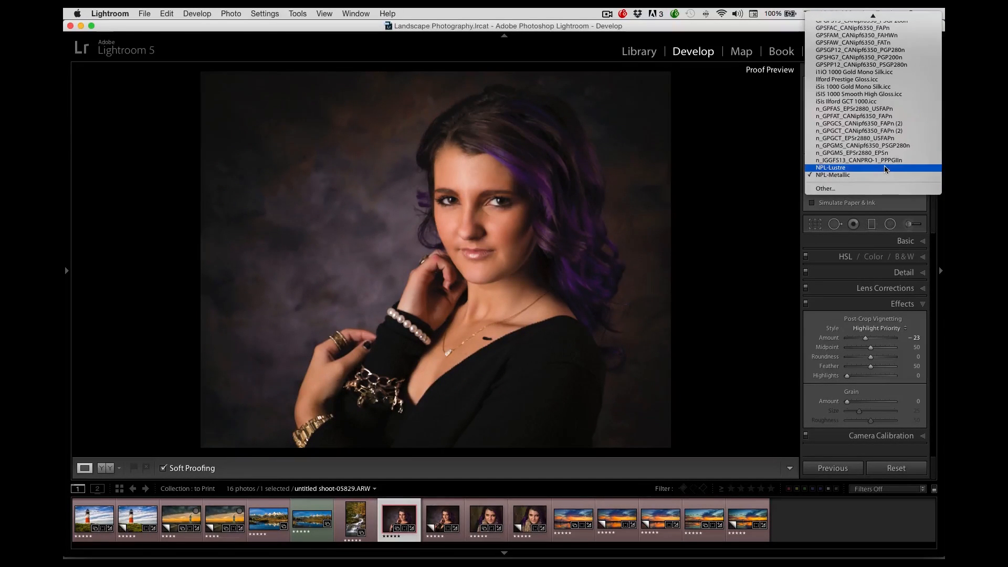
pyautogui.click(885, 168)
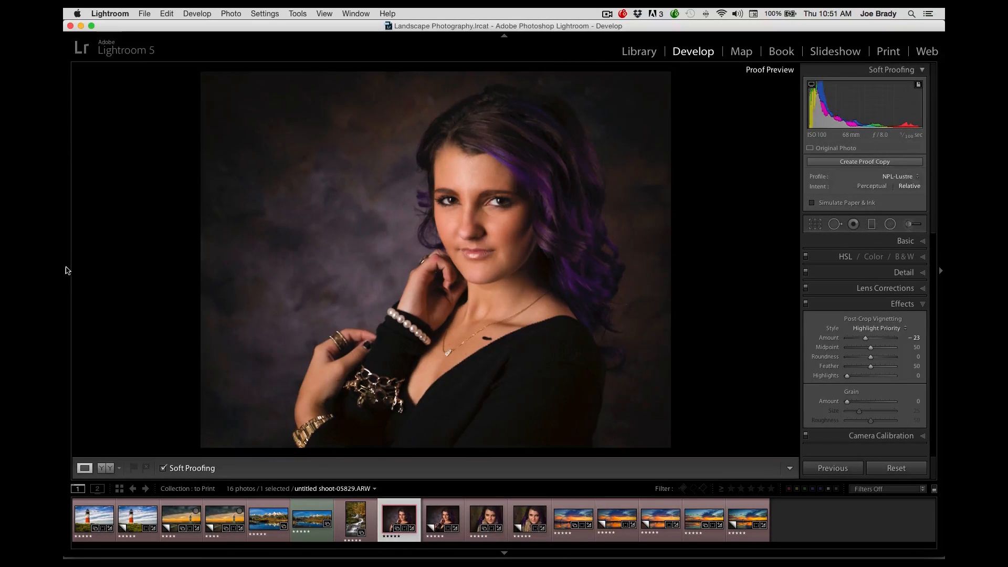
# Step: Show the Navigator, enlarge the portrait around the face and purple hair, and compare the Perceptual and Relative intents
pyautogui.click(67, 271)
pyautogui.click(496, 238)
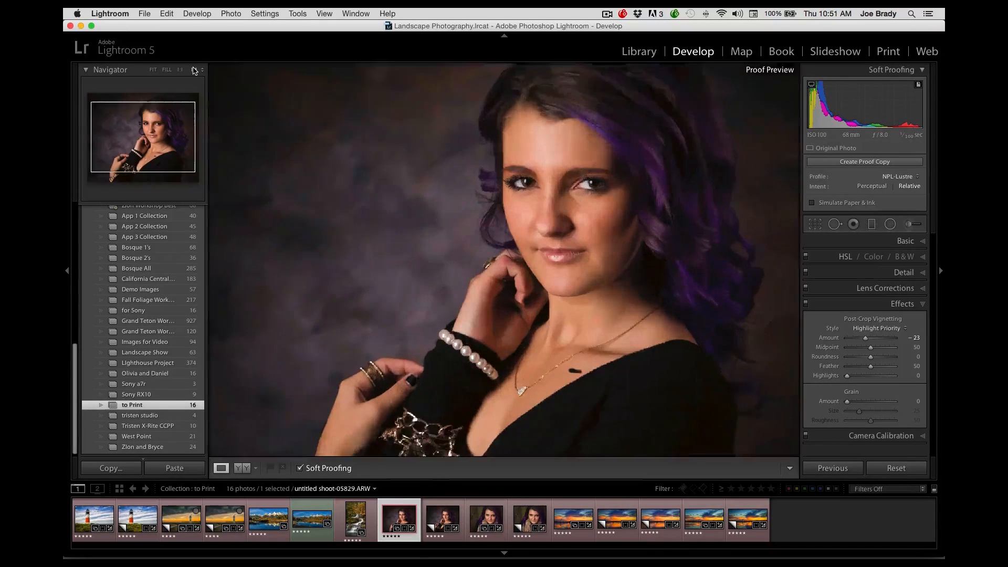
pyautogui.moveTo(473, 192); pyautogui.dragTo(399, 228)
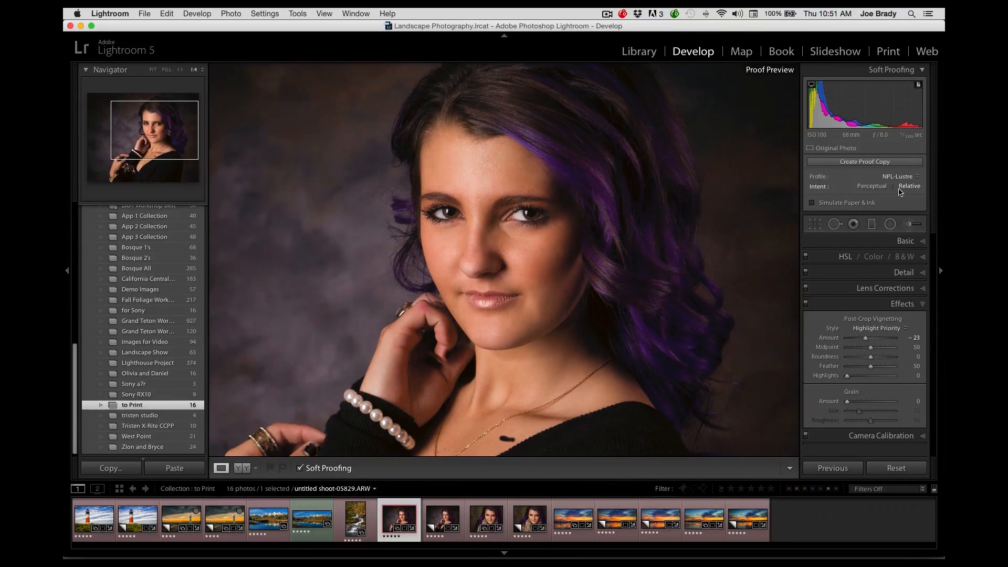
pyautogui.click(872, 187)
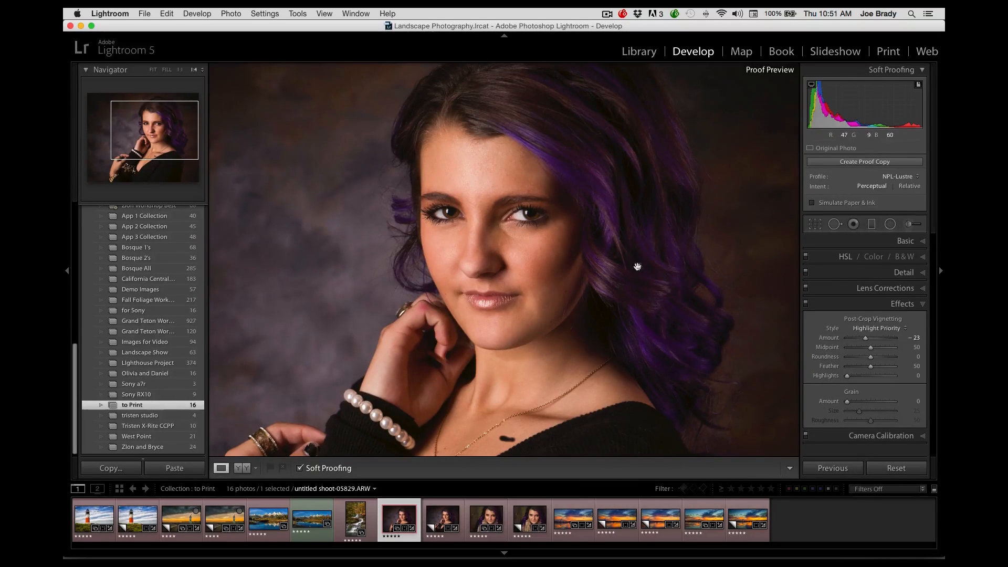
pyautogui.click(911, 187)
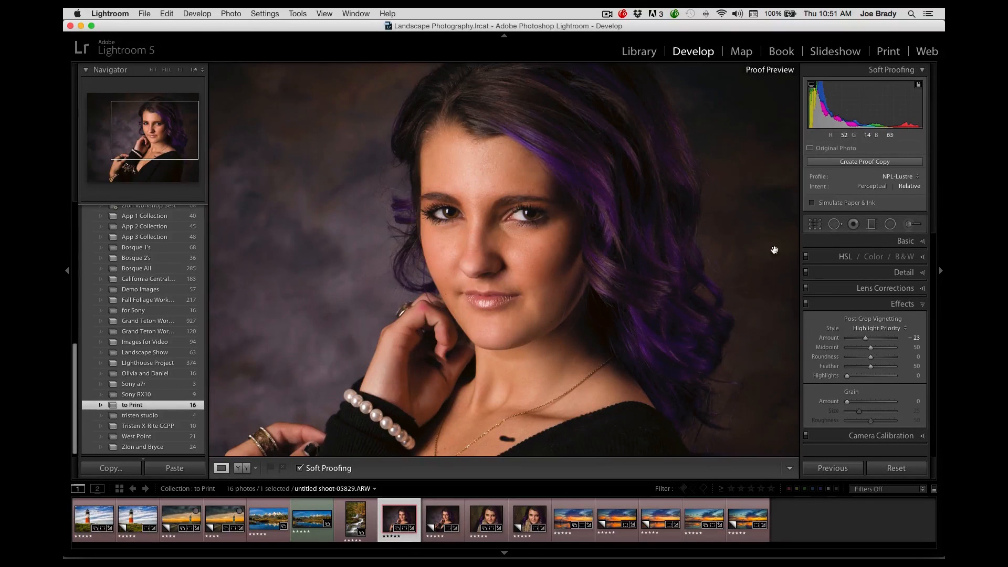
pyautogui.click(871, 187)
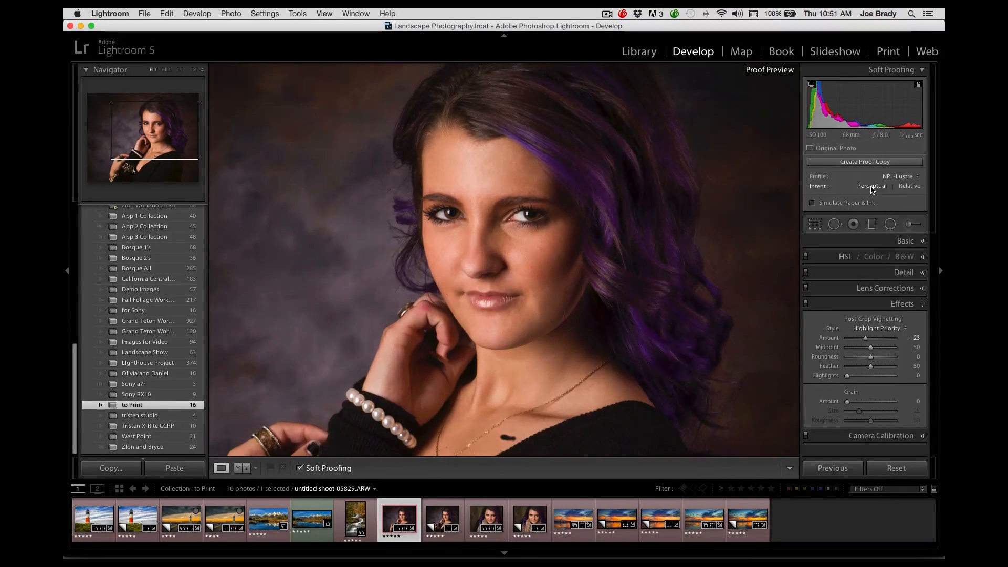
# Step: Fit the portrait to view, recheck both intents, and create its proof copy with NPL-Lustre and the Perceptual intent
pyautogui.press('z')
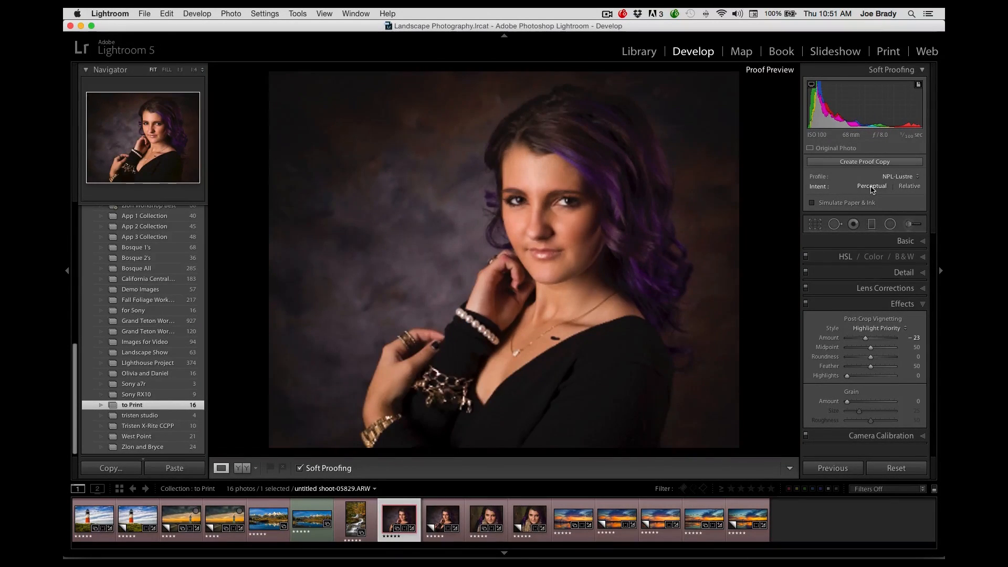
pyautogui.click(910, 187)
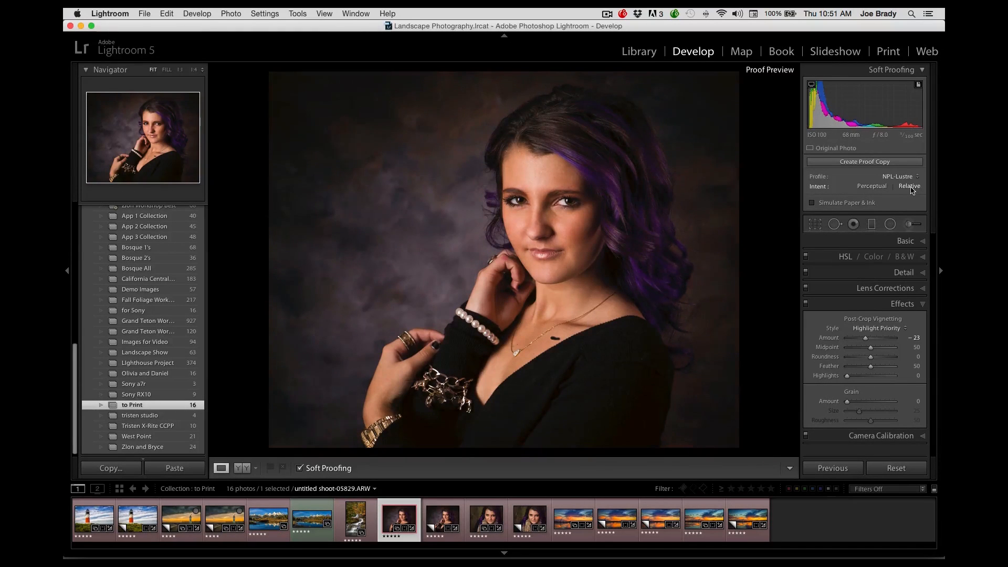
pyautogui.click(871, 187)
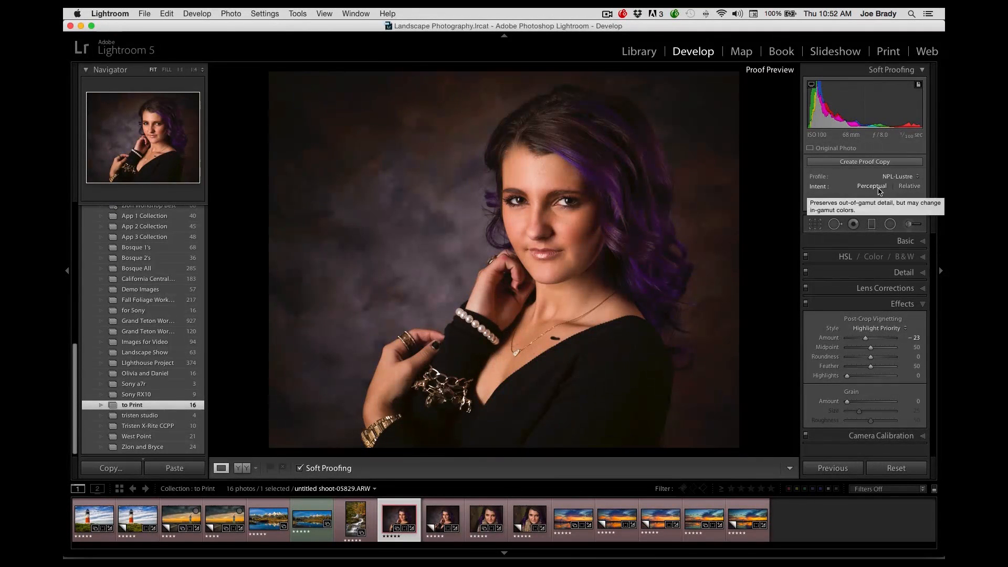
pyautogui.click(851, 162)
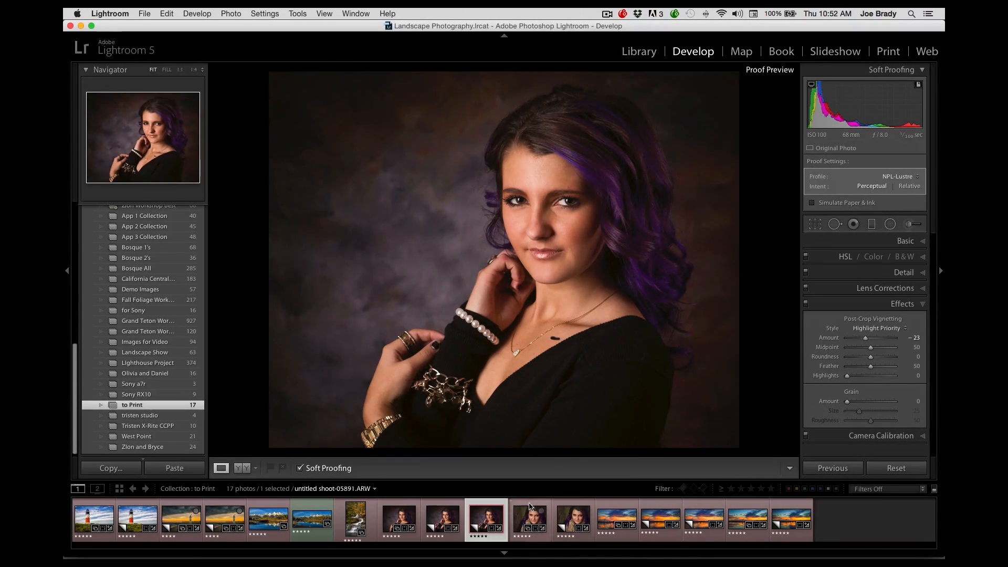
# Step: Compare the fur-collar portrait's proof copy side by side with the studio portrait's proof copy, with the surrounding interface darkened
pyautogui.click(572, 522)
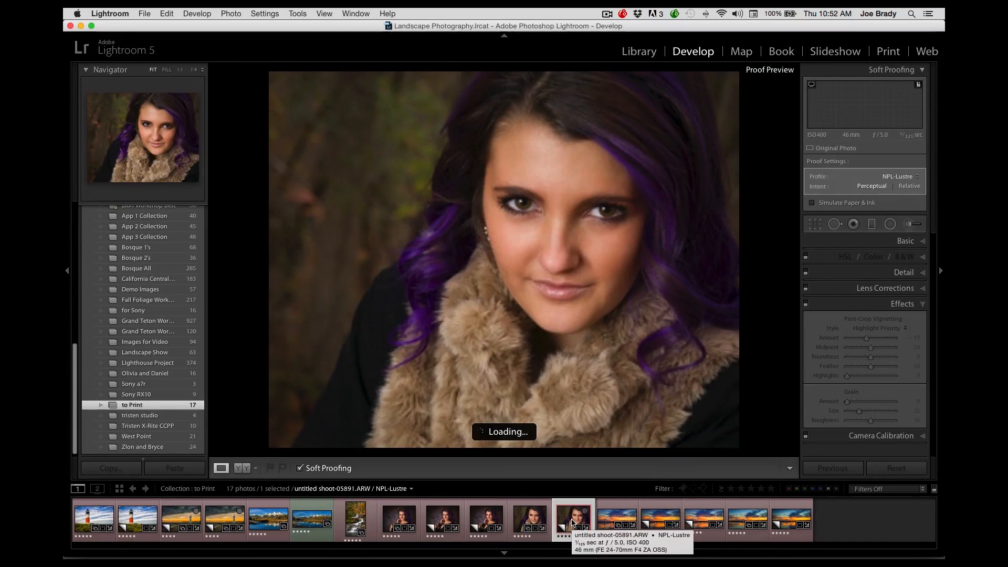
pyautogui.keyDown('super'); pyautogui.click(487, 520); pyautogui.keyUp('super')
pyautogui.press('c')
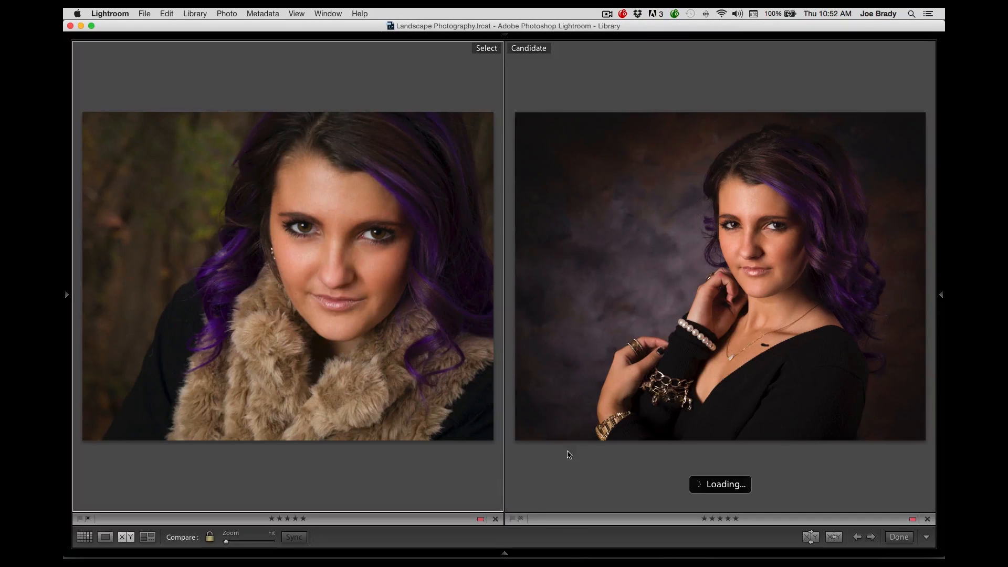
pyautogui.press('l')
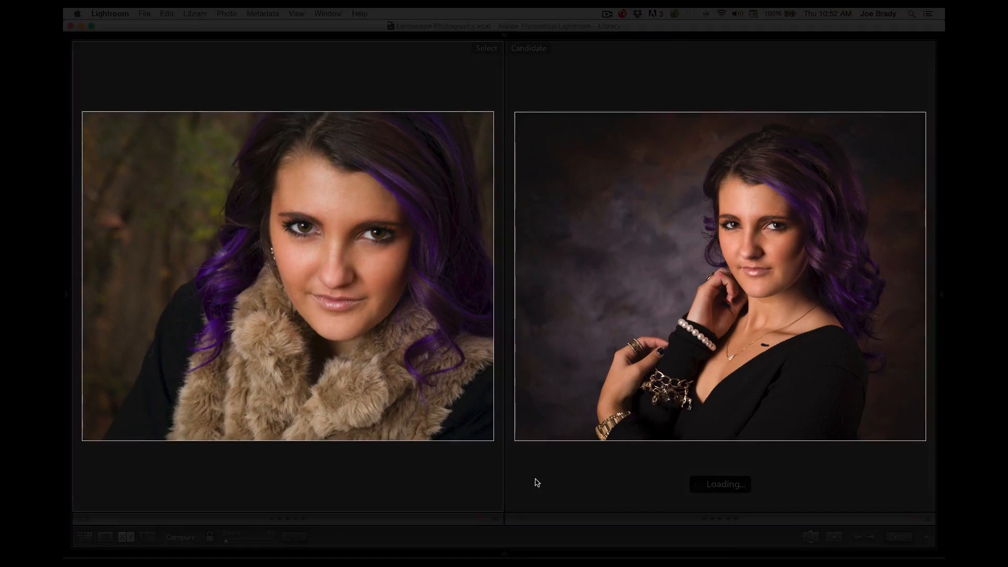
pyautogui.press('l')
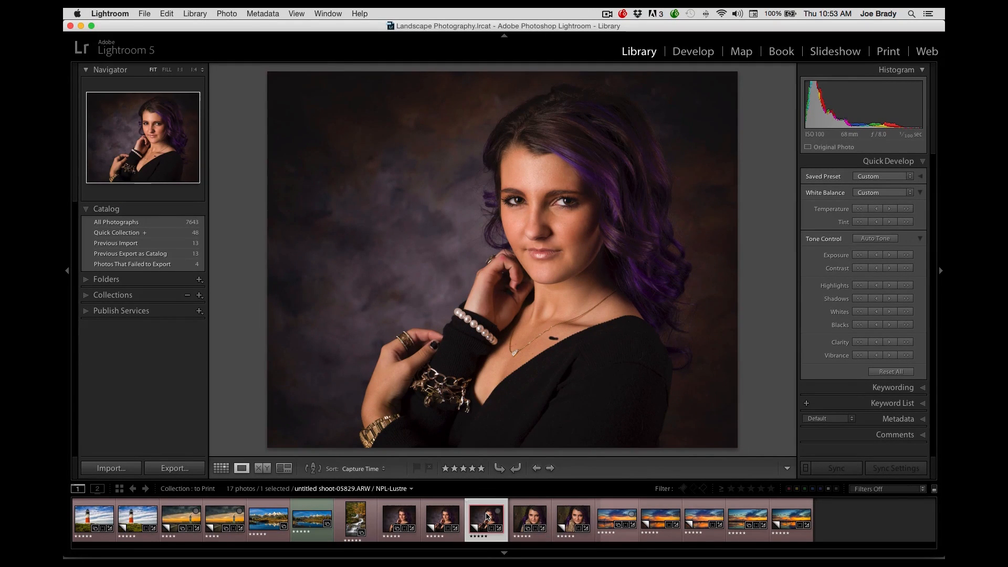
# Step: View the fur-collar portrait's proof copy and the proof copies of the two sunset photos one after another
pyautogui.click(576, 521)
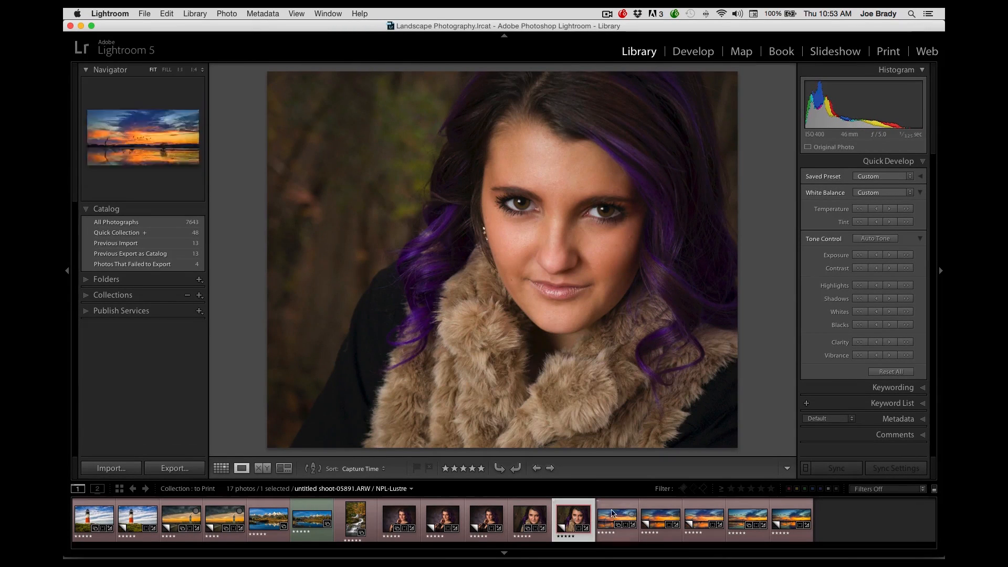
pyautogui.click(707, 520)
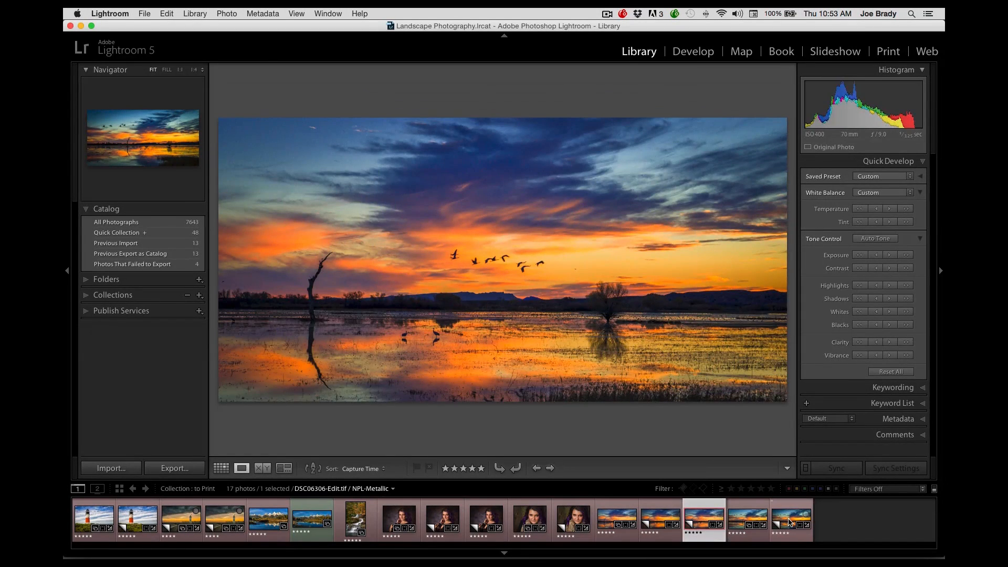
pyautogui.click(790, 522)
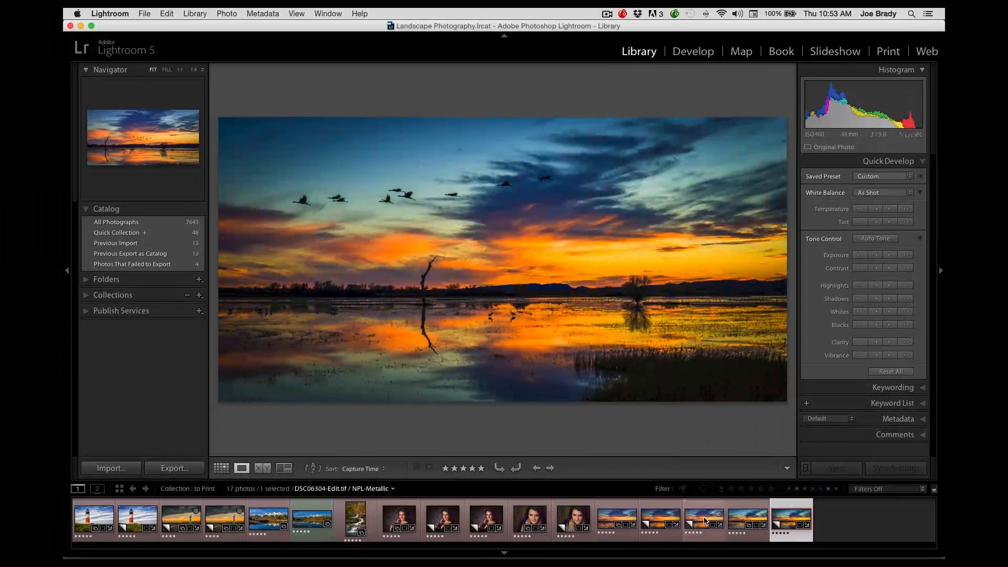
# Step: Add one sunset and two portrait proof copies to the selected sunset proof copy, and set their export folder to NPL
pyautogui.keyDown('super'); pyautogui.click(704, 520); pyautogui.keyUp('super')
pyautogui.keyDown('super'); pyautogui.click(573, 519); pyautogui.keyUp('super')
pyautogui.keyDown('super'); pyautogui.click(474, 521); pyautogui.keyUp('super')
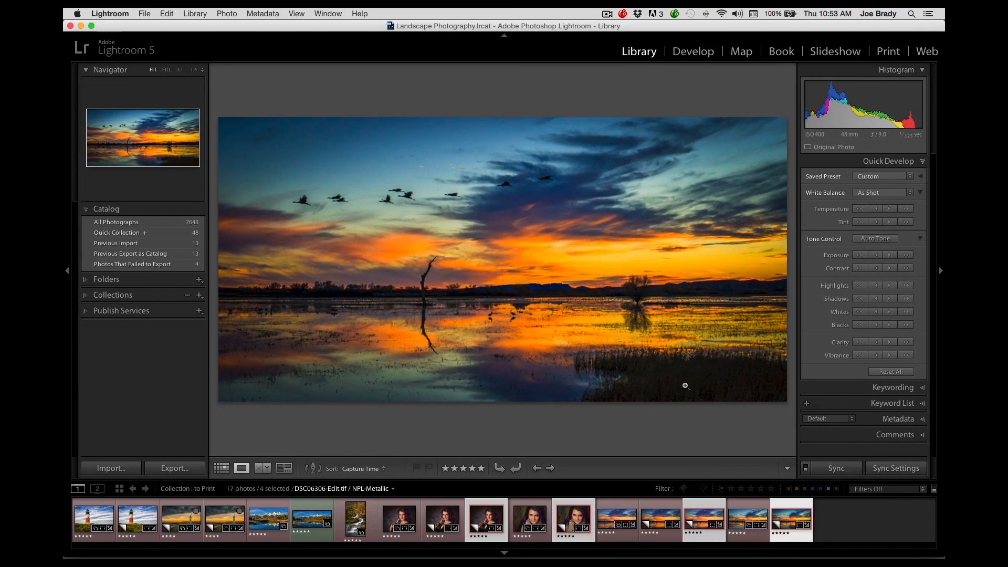
pyautogui.press('super+shift+e')
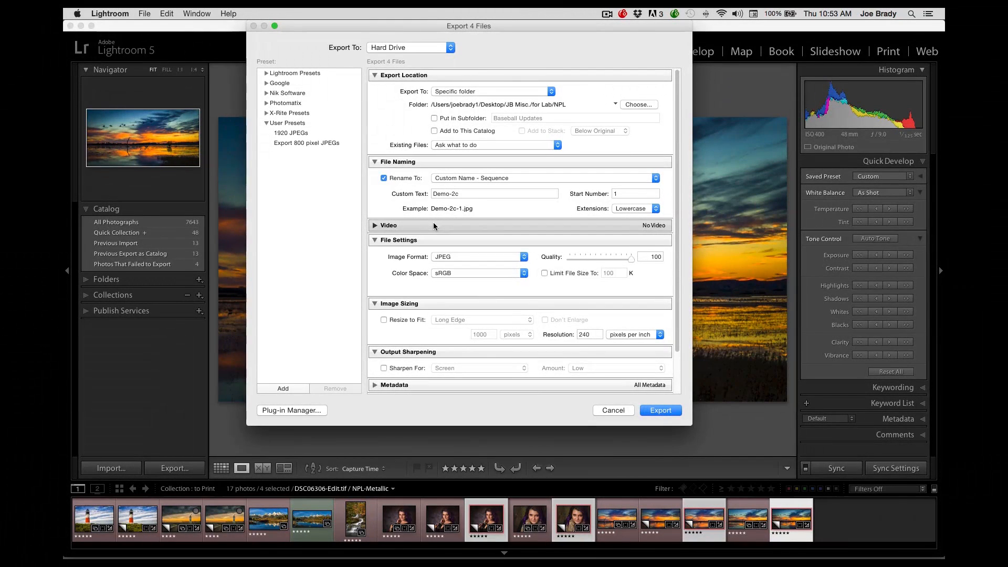
pyautogui.click(638, 105)
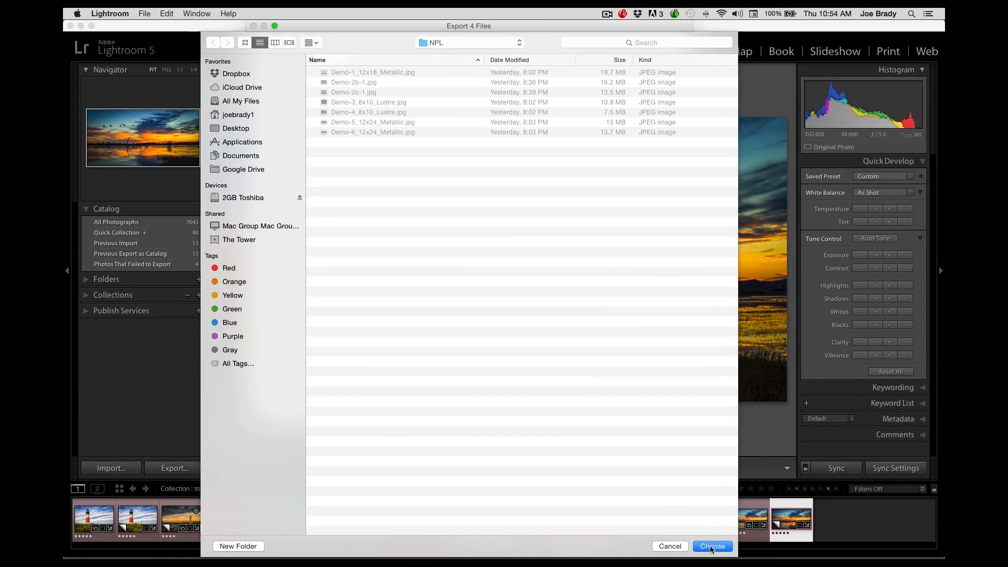
pyautogui.click(713, 546)
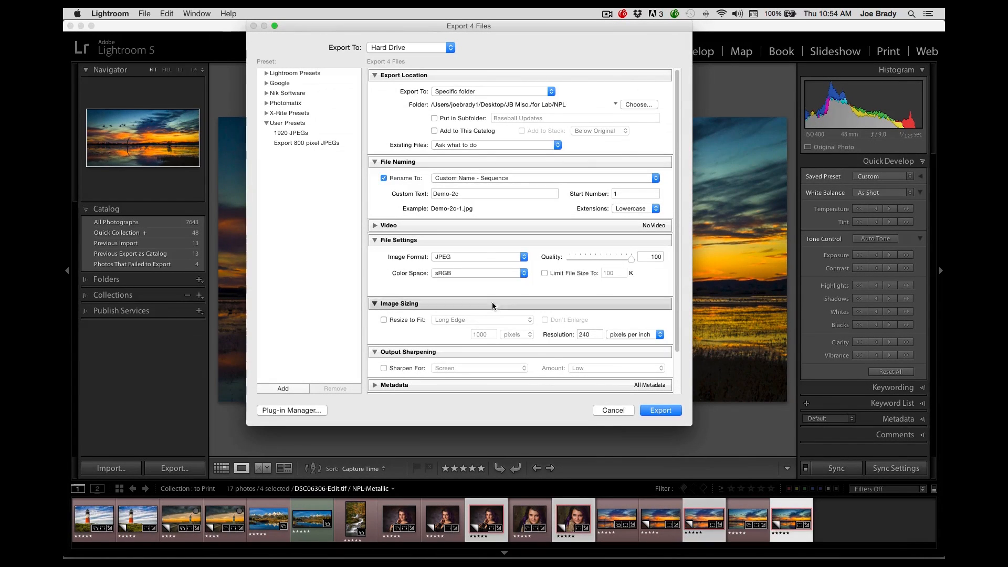
# Step: Set the custom file name text to Test Prints, review the remaining export settings, and export the four proof copies
pyautogui.click(467, 194)
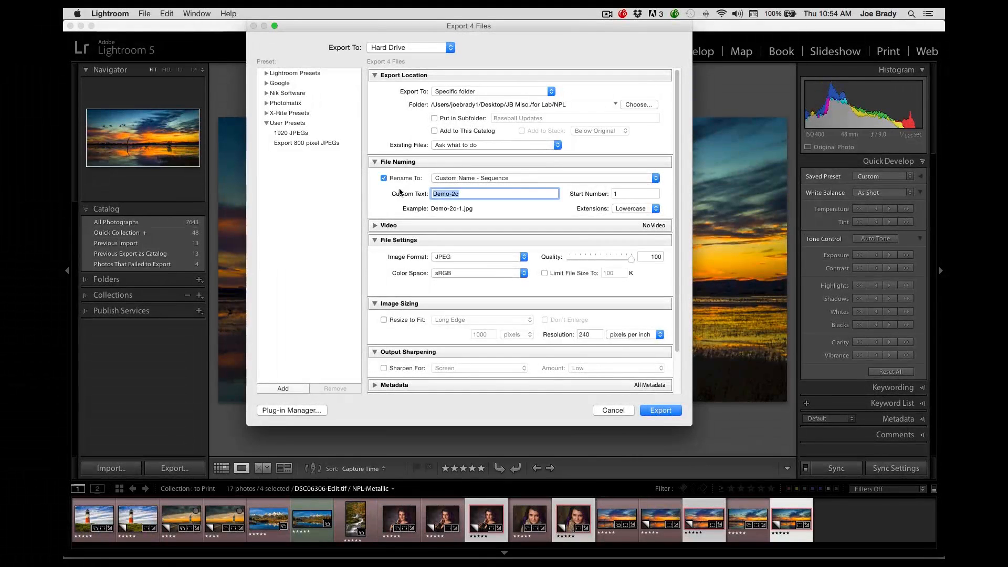
pyautogui.write('Test Prints')
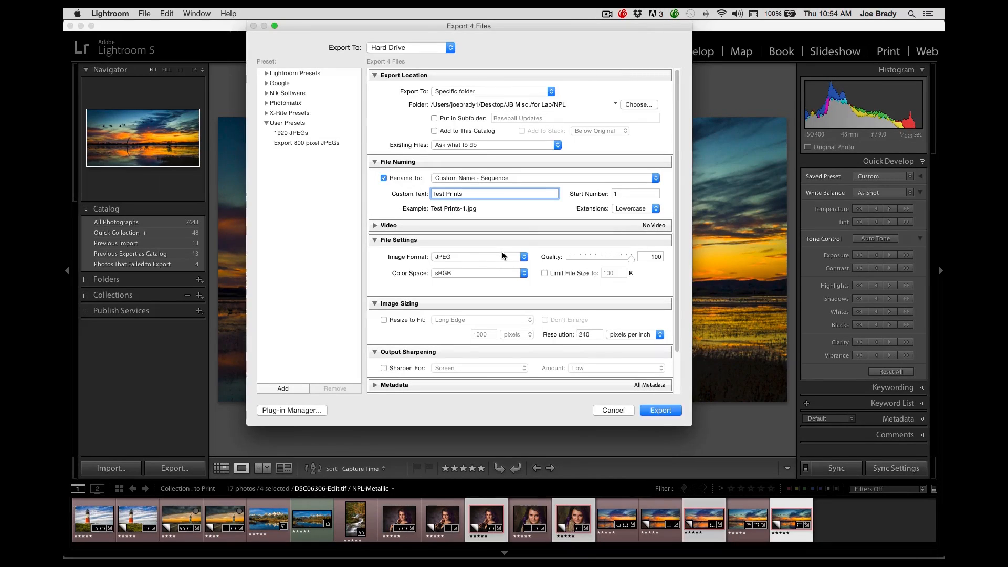
pyautogui.scroll(-2, 473, 300)
pyautogui.scroll(-4, 472, 304)
pyautogui.scroll(-1, 418, 319)
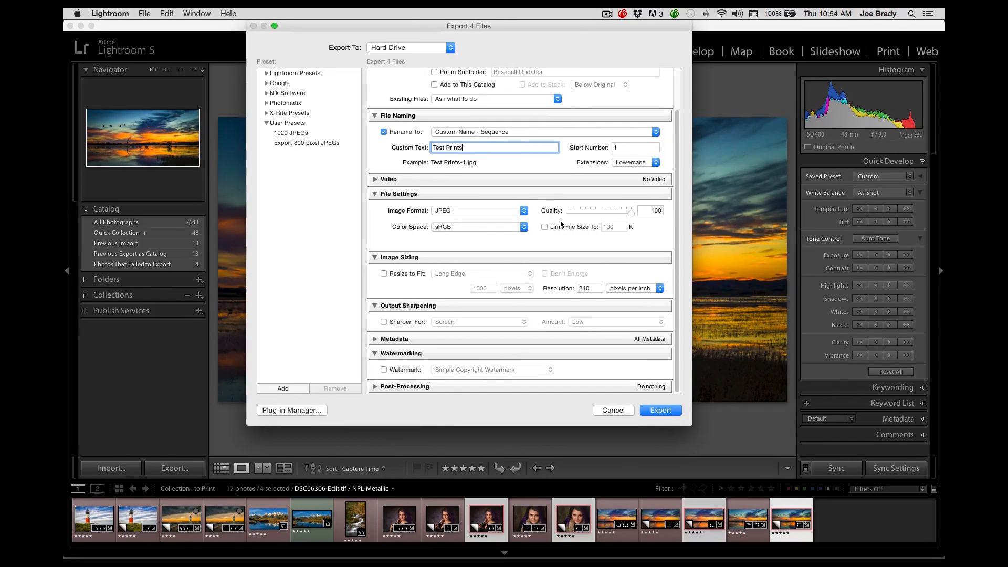
pyautogui.click(662, 411)
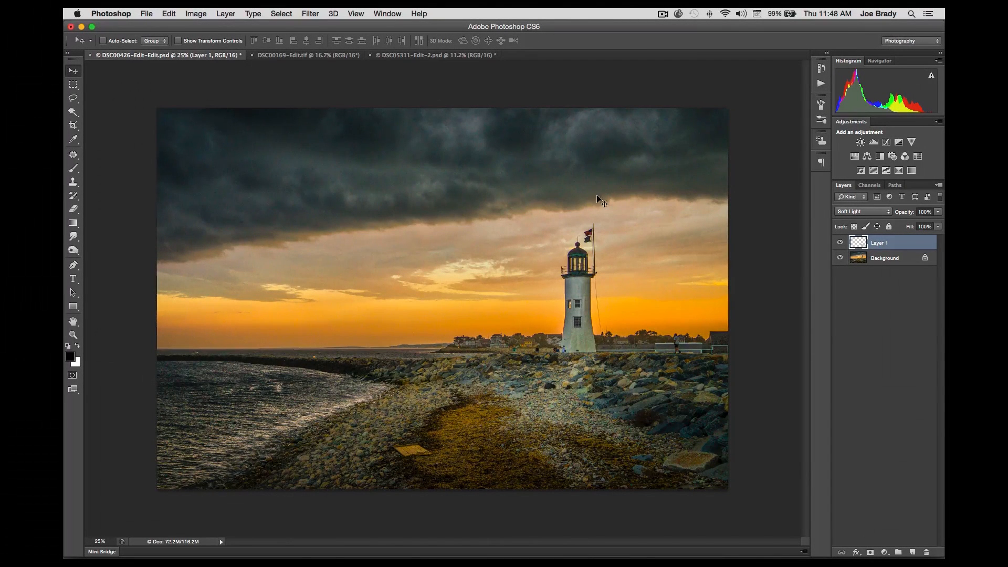
# Step: In Photoshop, set up a custom proof condition for the lighthouse photo with NPL-Metallic as the device to simulate
pyautogui.click(357, 15)
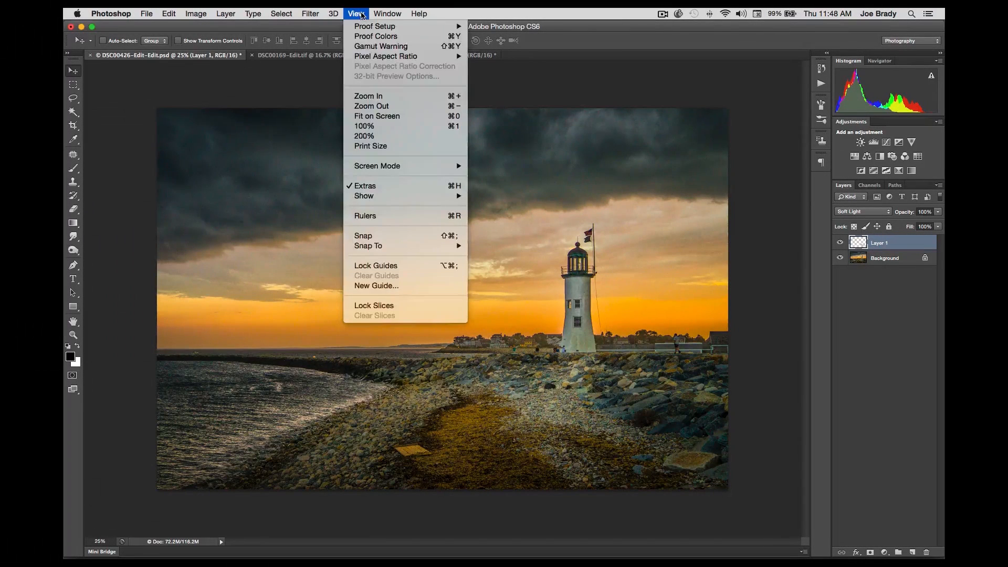
pyautogui.moveTo(364, 30)
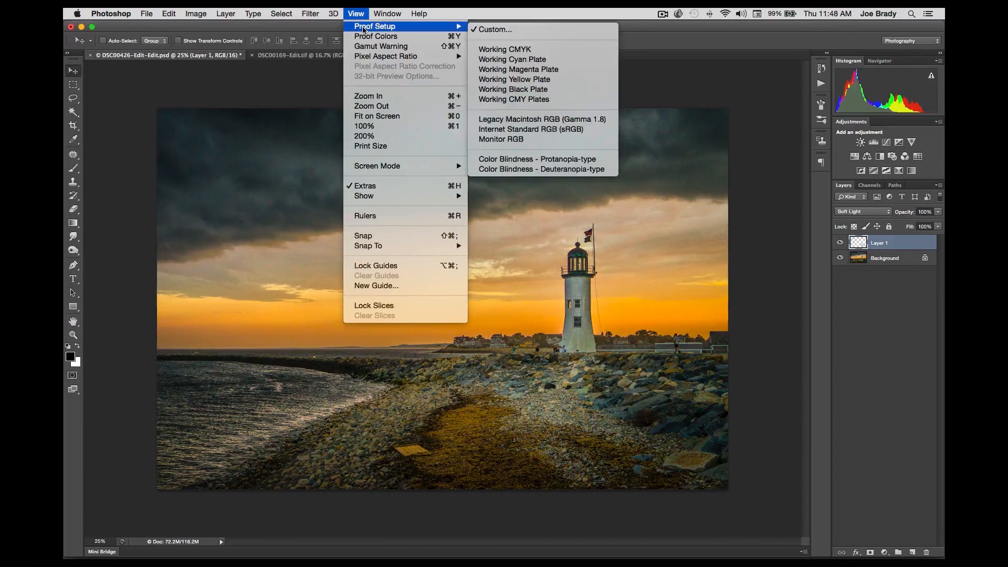
pyautogui.click(514, 34)
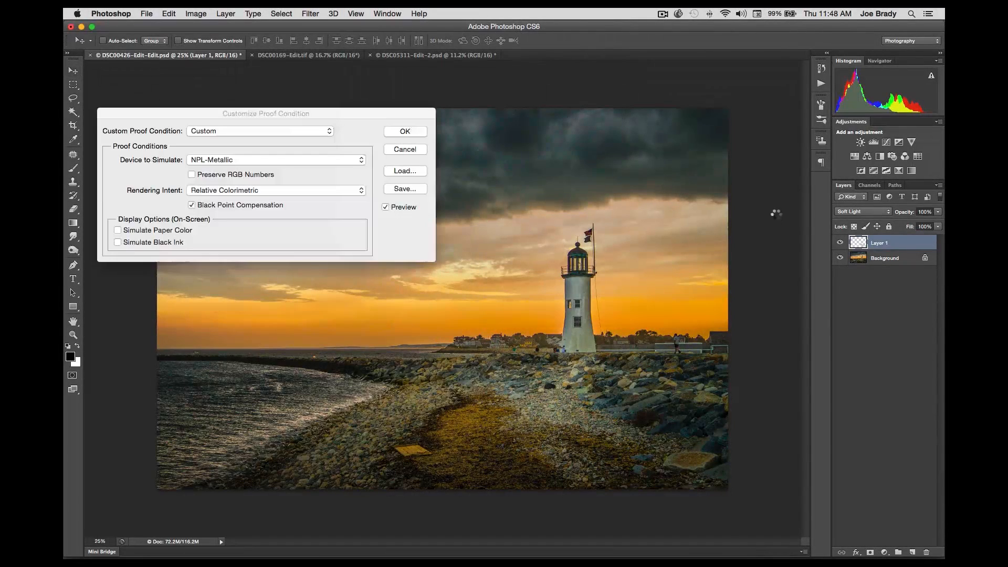
pyautogui.click(315, 164)
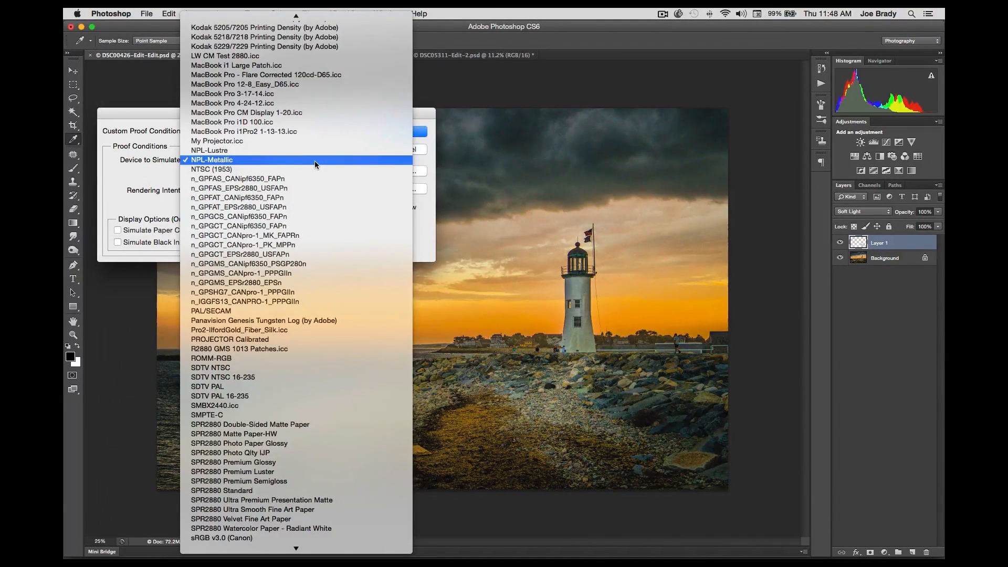
pyautogui.click(314, 160)
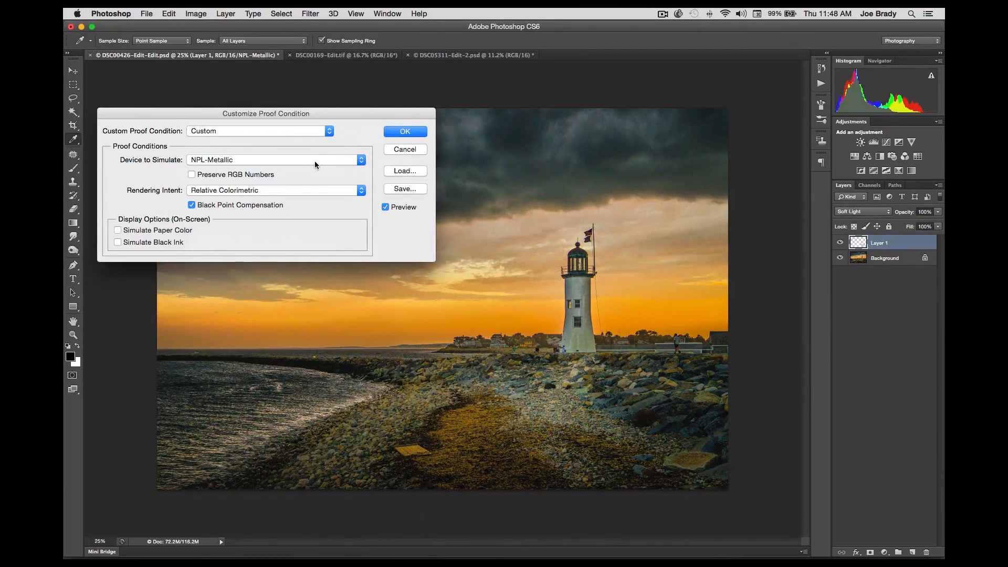
pyautogui.moveTo(333, 115); pyautogui.dragTo(332, 83)
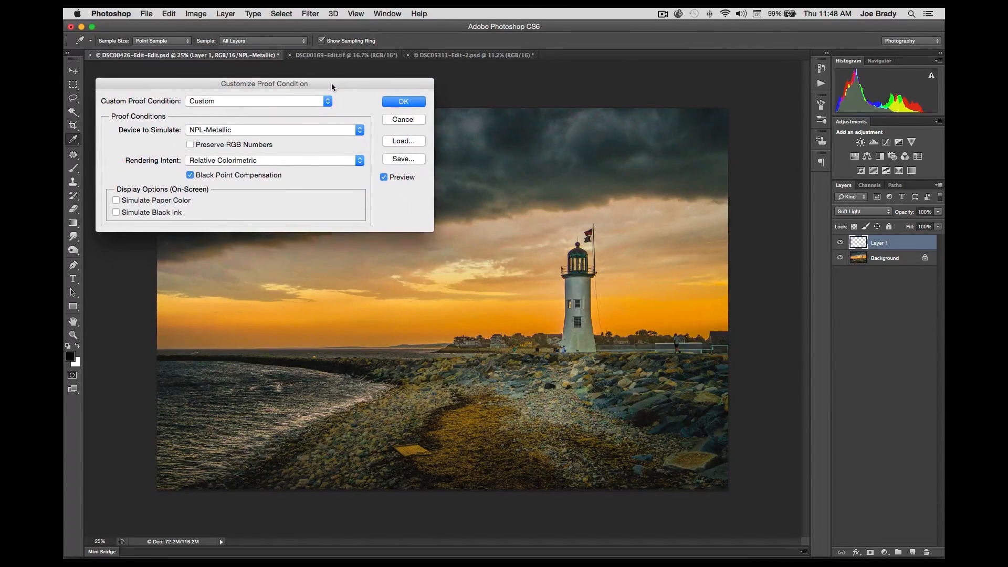
# Step: Compare the Perceptual and Relative Colorimetric rendering intents with the sky uncovered, ending on Relative Colorimetric
pyautogui.click(299, 161)
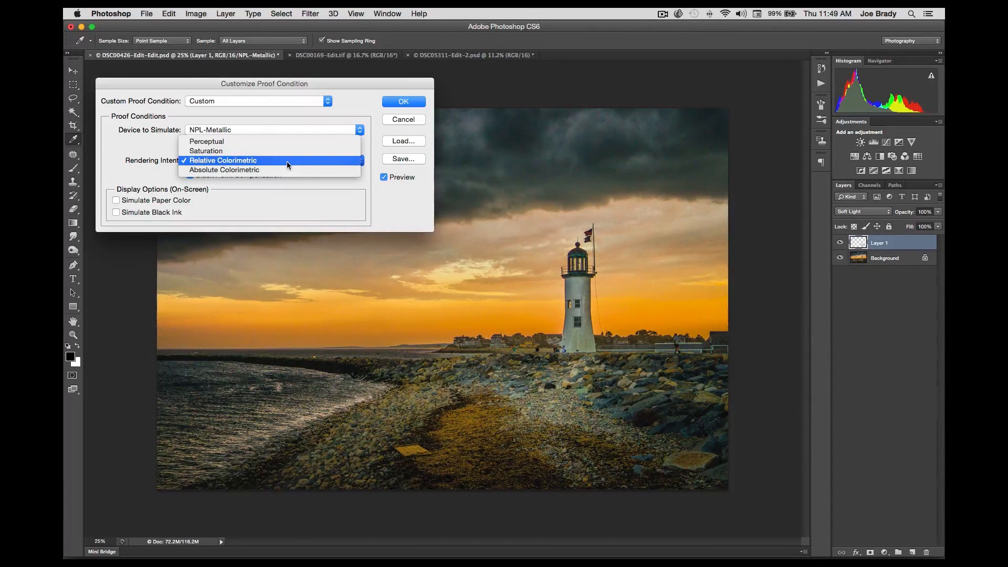
pyautogui.click(277, 142)
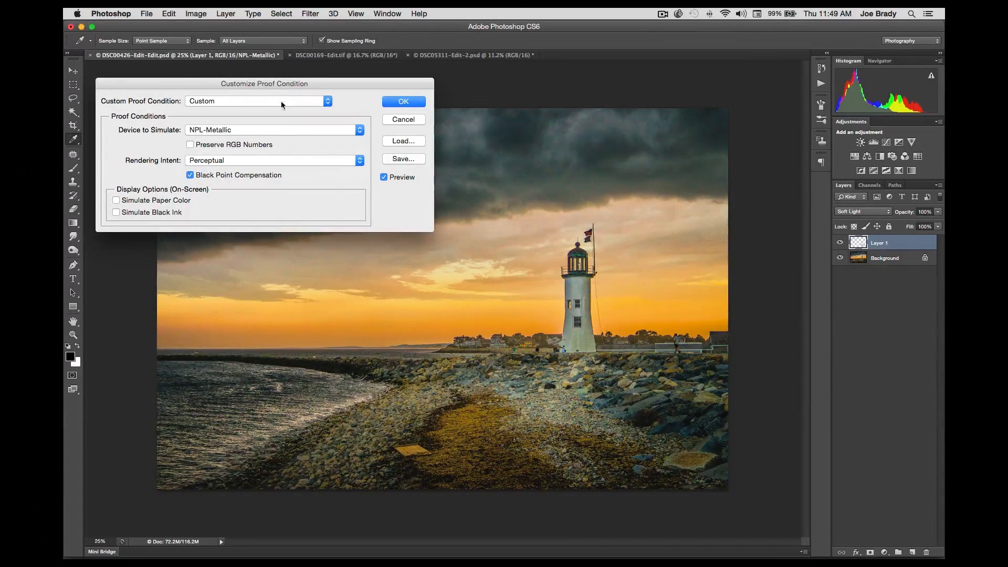
pyautogui.moveTo(275, 80); pyautogui.dragTo(281, 376)
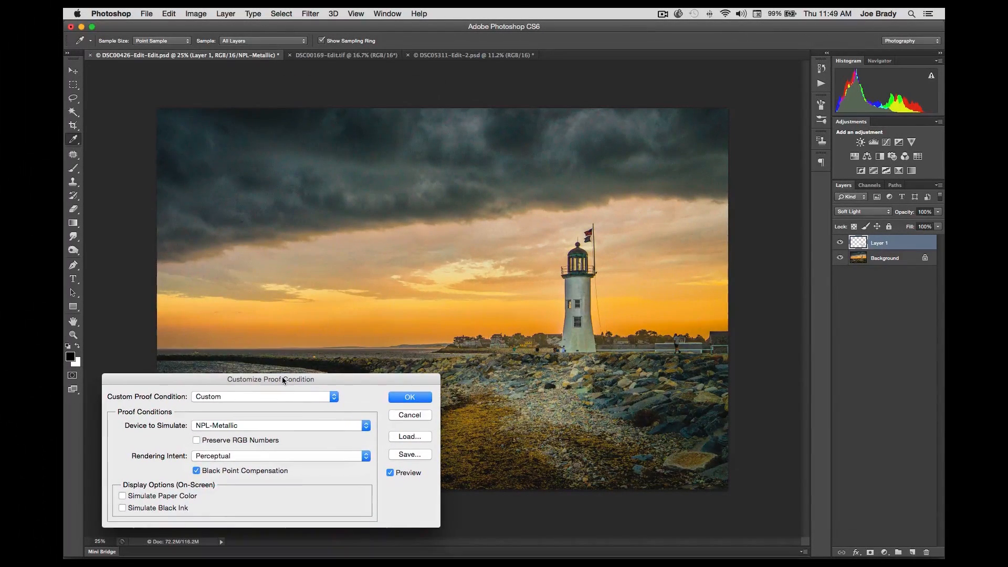
pyautogui.click(277, 455)
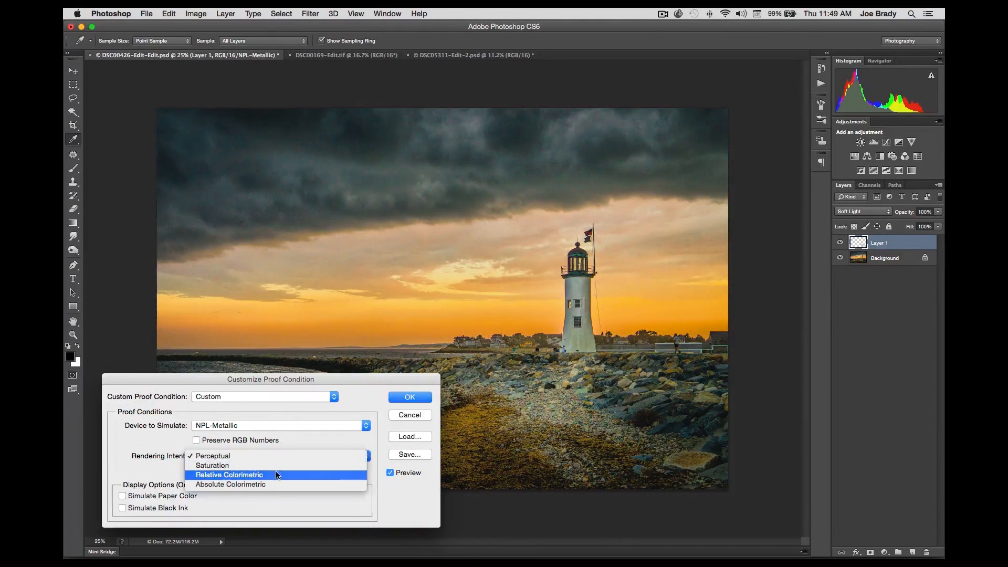
pyautogui.click(278, 477)
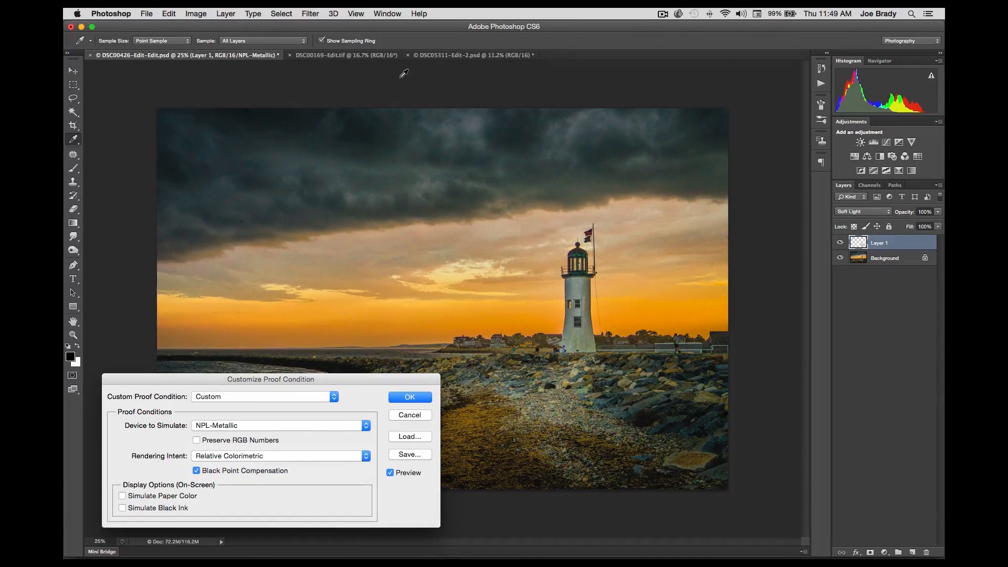
# Step: Turn on the gamut warning to examine out-of-gamut colours in the lighthouse photo, and turn it off again
pyautogui.click(356, 14)
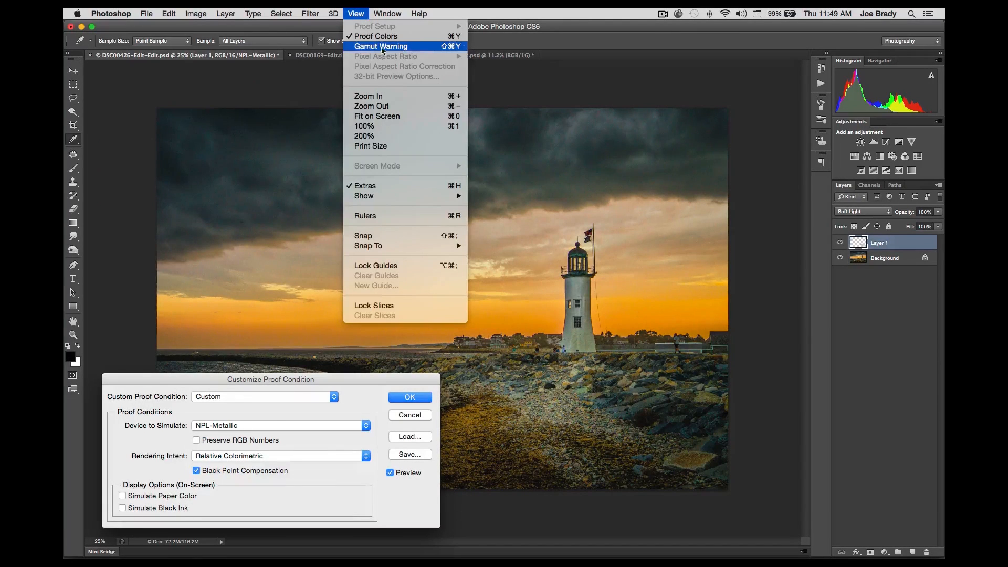
pyautogui.click(404, 48)
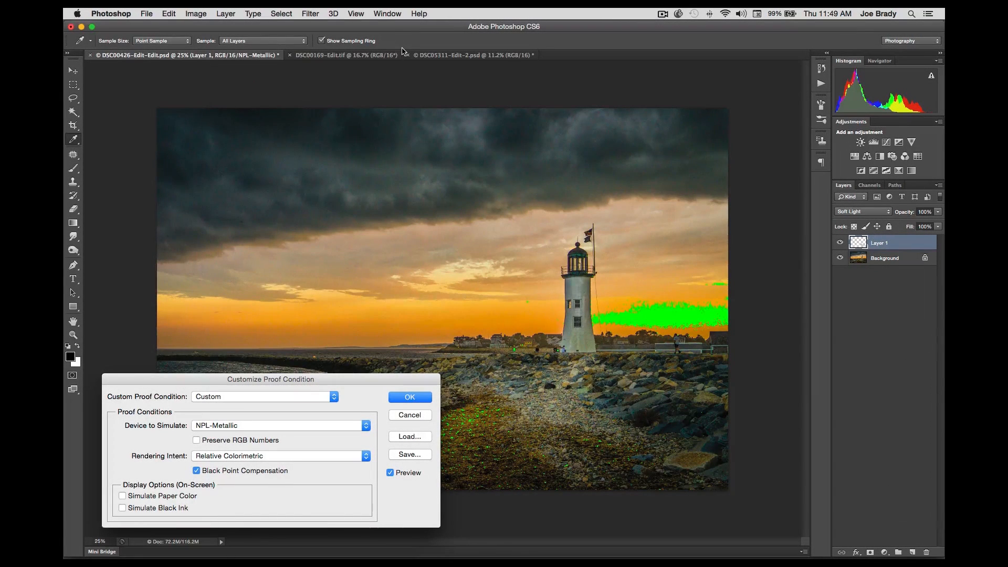
pyautogui.click(357, 13)
pyautogui.click(366, 47)
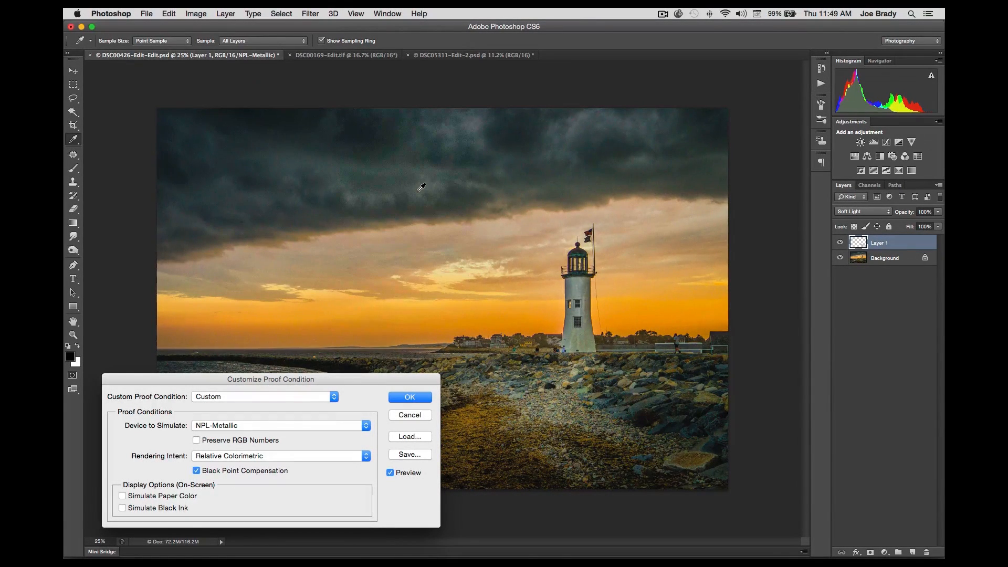
# Step: Compare the lighthouse photo with the proof preview off and on, and apply the custom proof condition
pyautogui.click(389, 472)
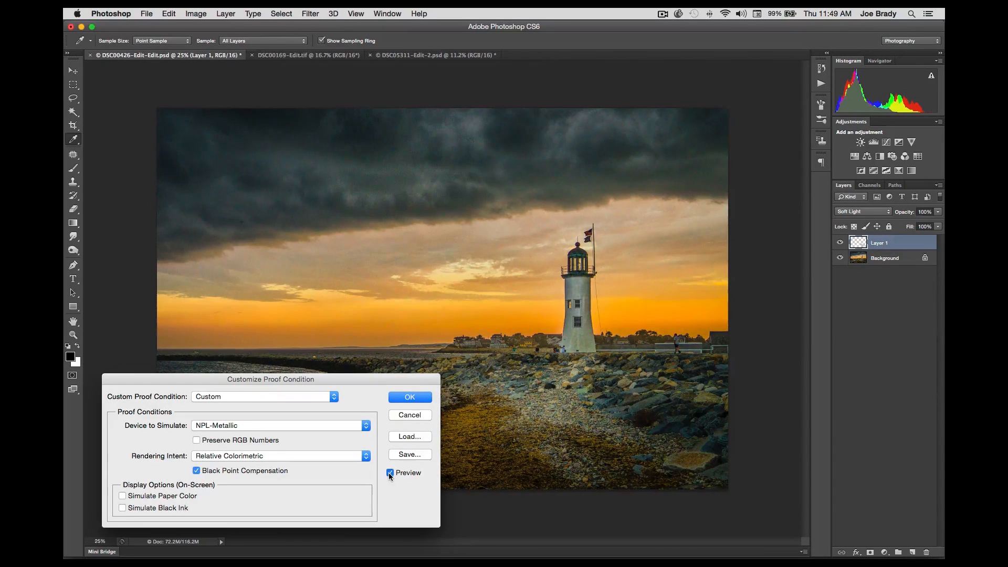
pyautogui.click(390, 473)
pyautogui.click(389, 472)
pyautogui.click(390, 473)
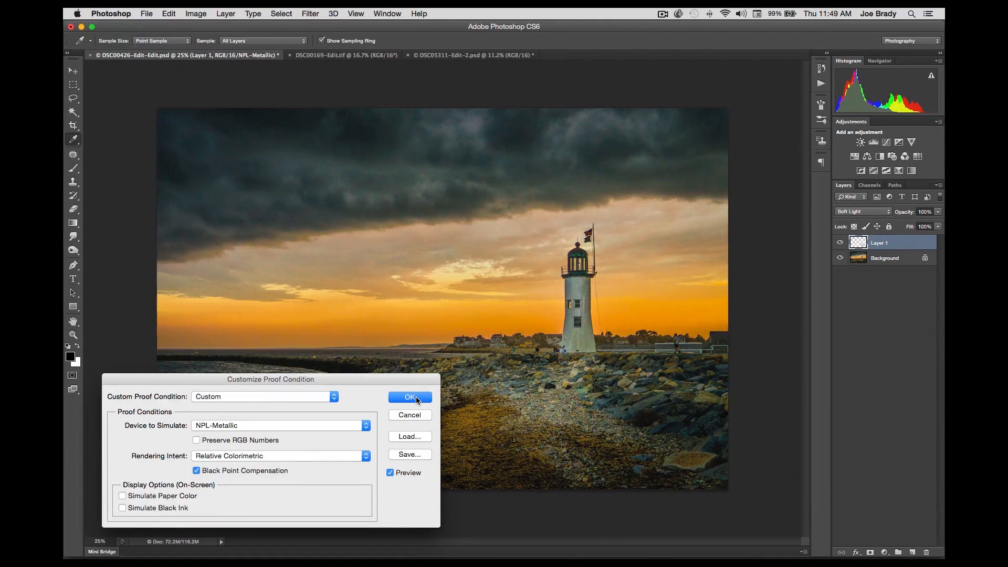
pyautogui.click(417, 400)
pyautogui.press('v')
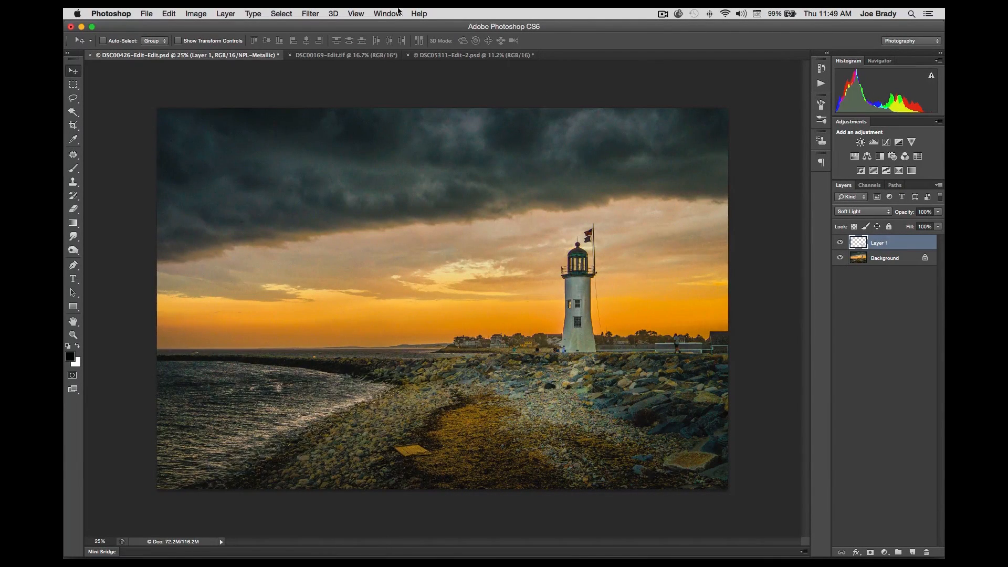
pyautogui.click(382, 14)
pyautogui.moveTo(356, 14)
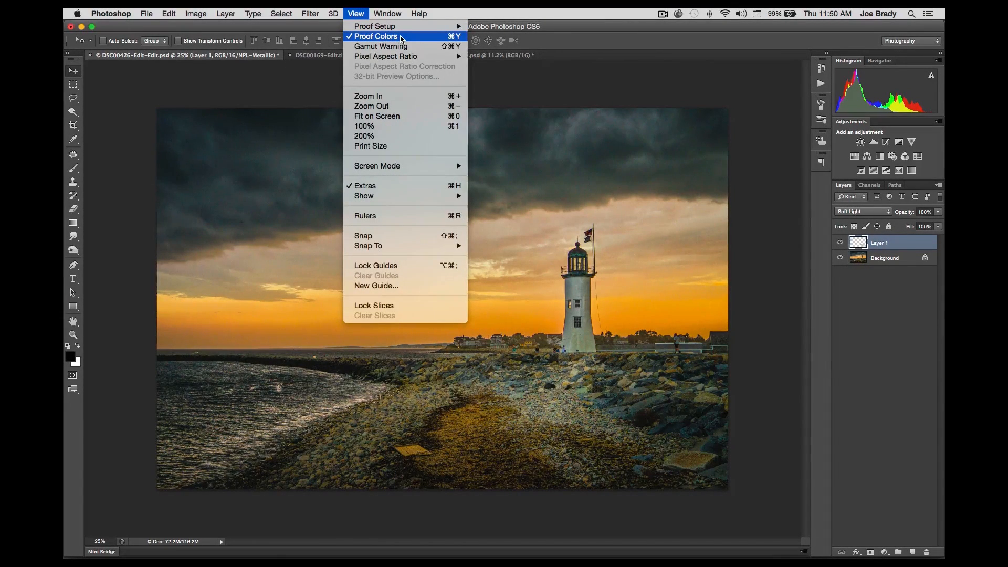
pyautogui.click(356, 12)
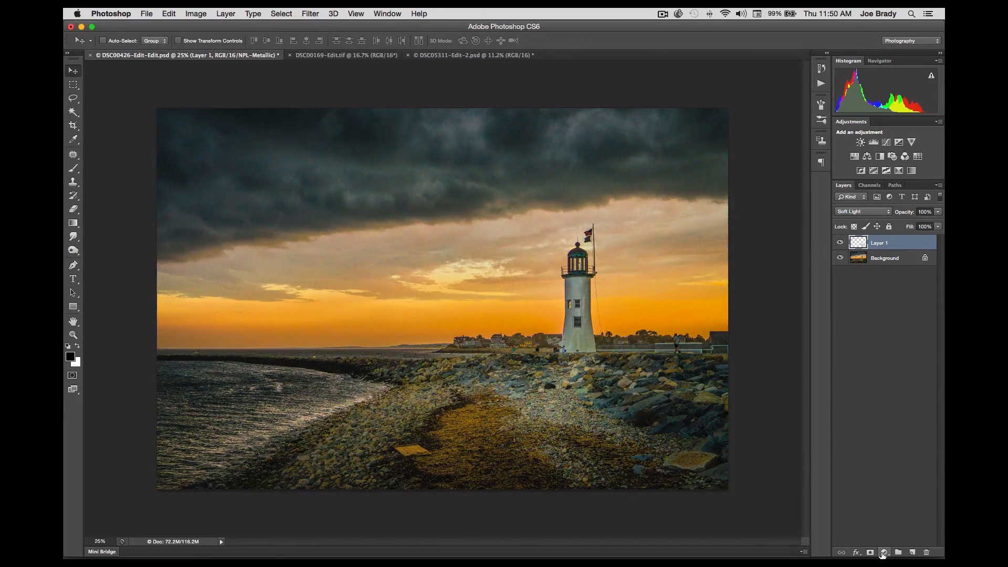
# Step: Add a new layer above Layer 1 and set its blend mode to Overlay
pyautogui.click(912, 552)
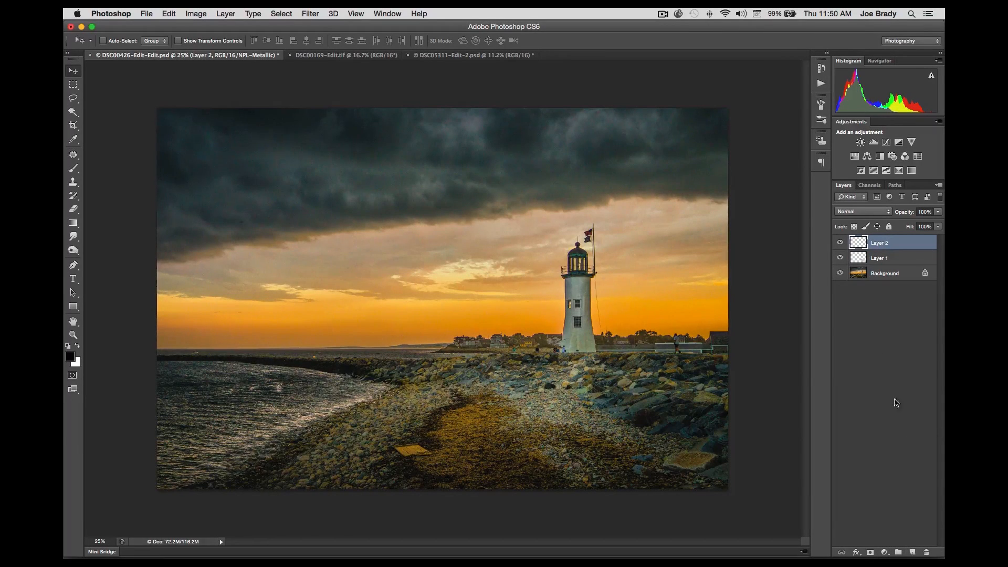
pyautogui.click(856, 211)
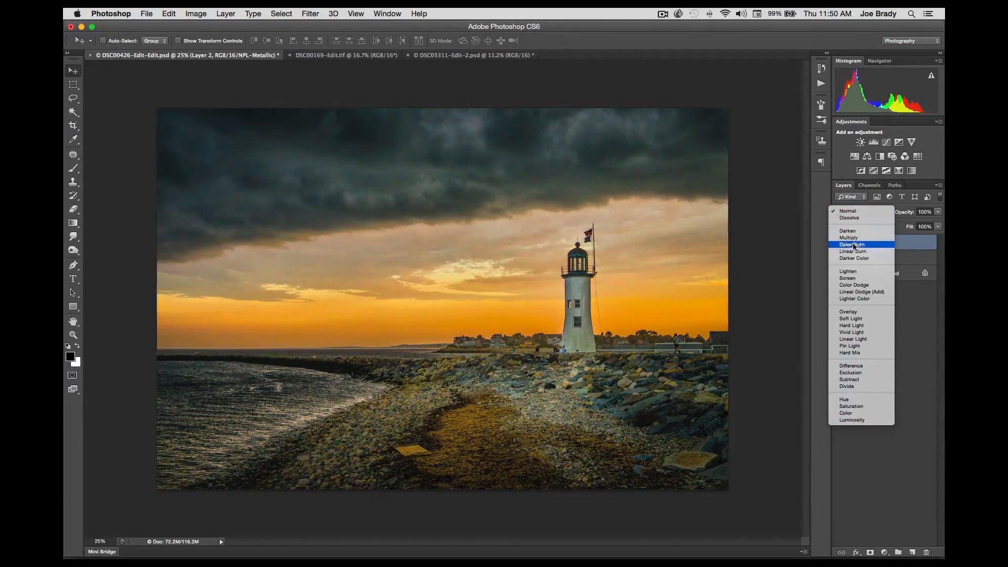
pyautogui.click(850, 312)
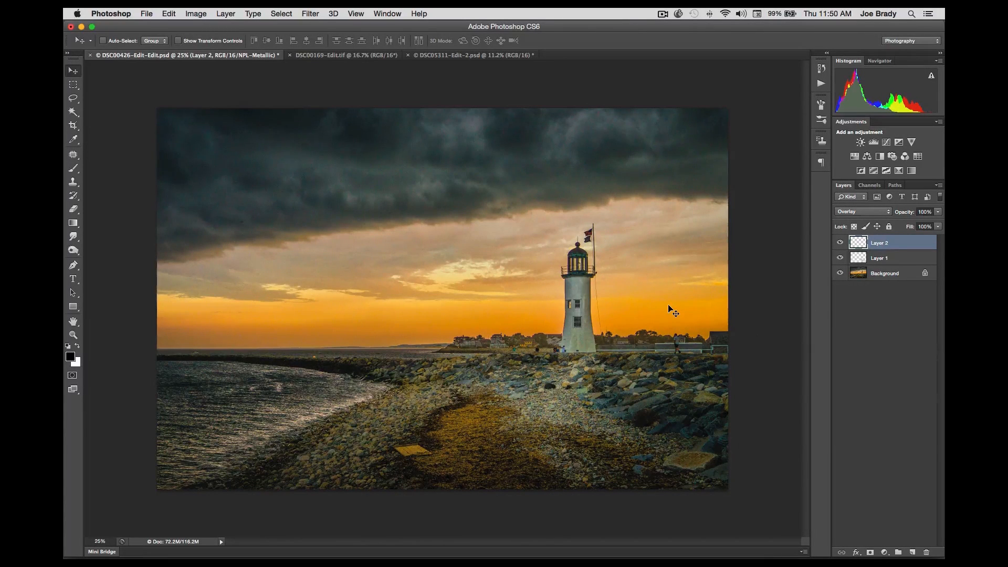
# Step: Paint white with a size 262 brush at 20% opacity across the orange sky on both sides of the lighthouse
pyautogui.press('b')
pyautogui.press('x')
pyautogui.moveTo(361, 300); pyautogui.dragTo(321, 302)
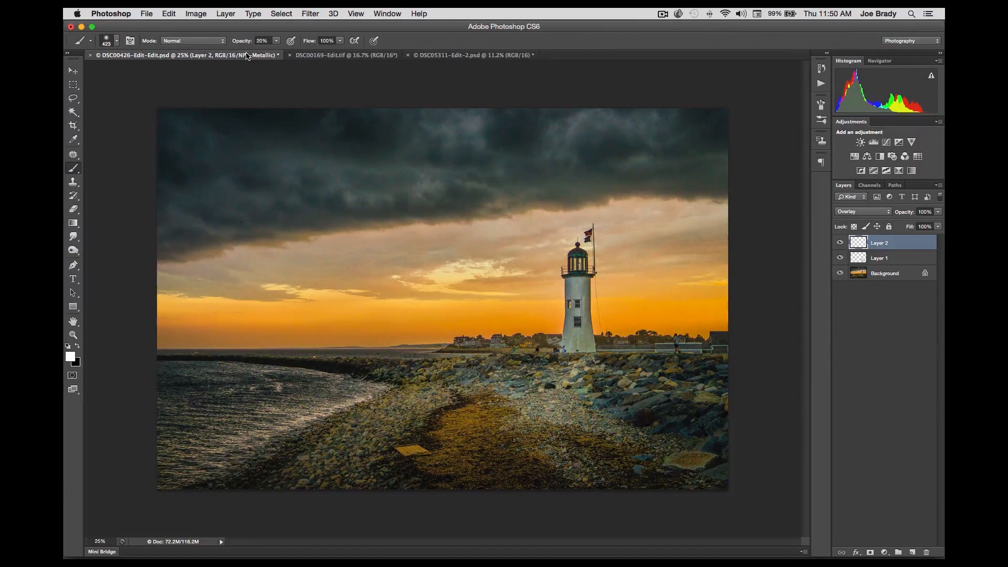
pyautogui.press('2')
pyautogui.moveTo(545, 311); pyautogui.dragTo(124, 308)
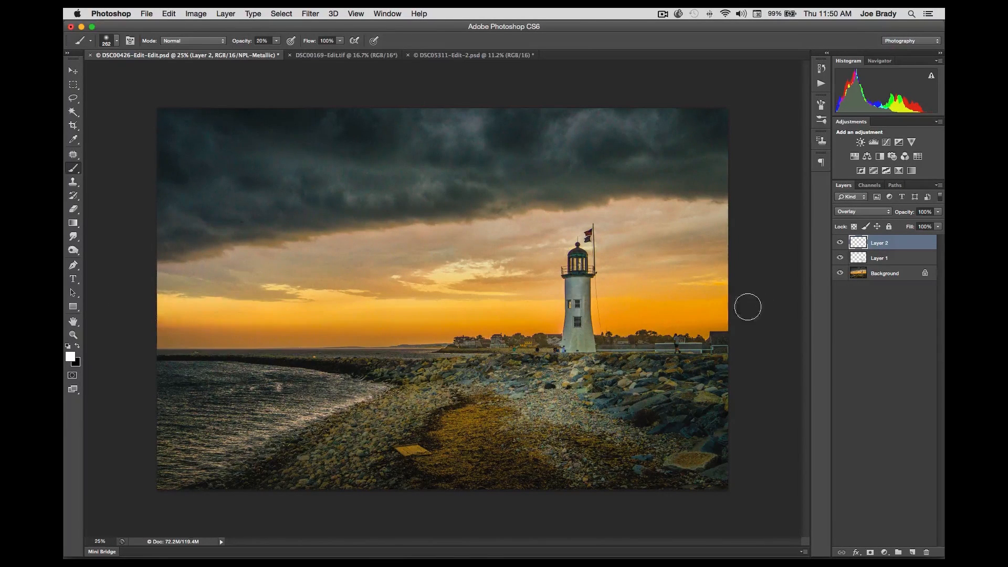
pyautogui.moveTo(603, 309)
pyautogui.mouseDown()
pyautogui.moveTo(733, 300)
pyautogui.moveTo(761, 312)
pyautogui.mouseUp()
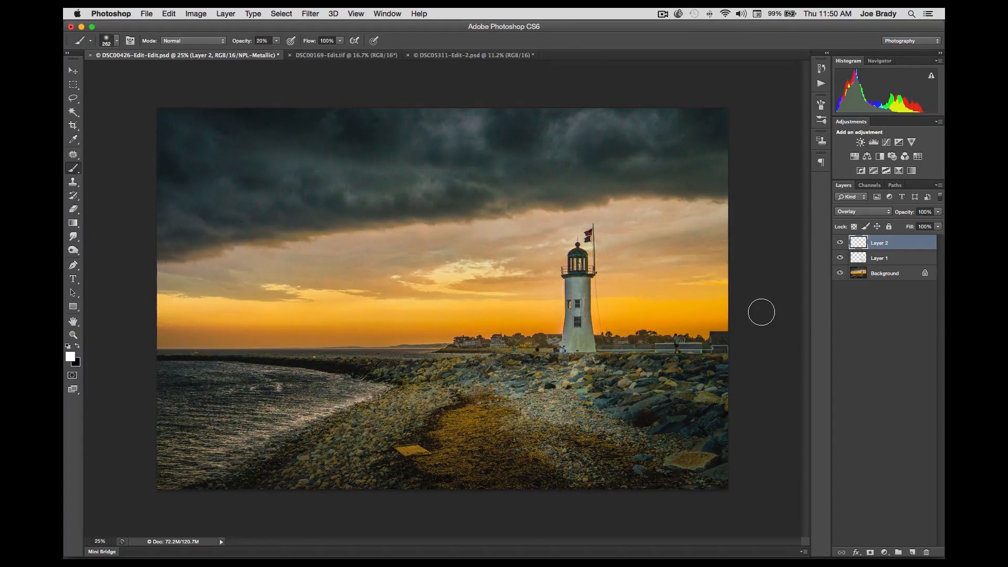
# Step: Hide and show Layer 2 repeatedly to compare the sky with and without the painted brightening
pyautogui.click(839, 243)
pyautogui.click(840, 243)
pyautogui.click(839, 243)
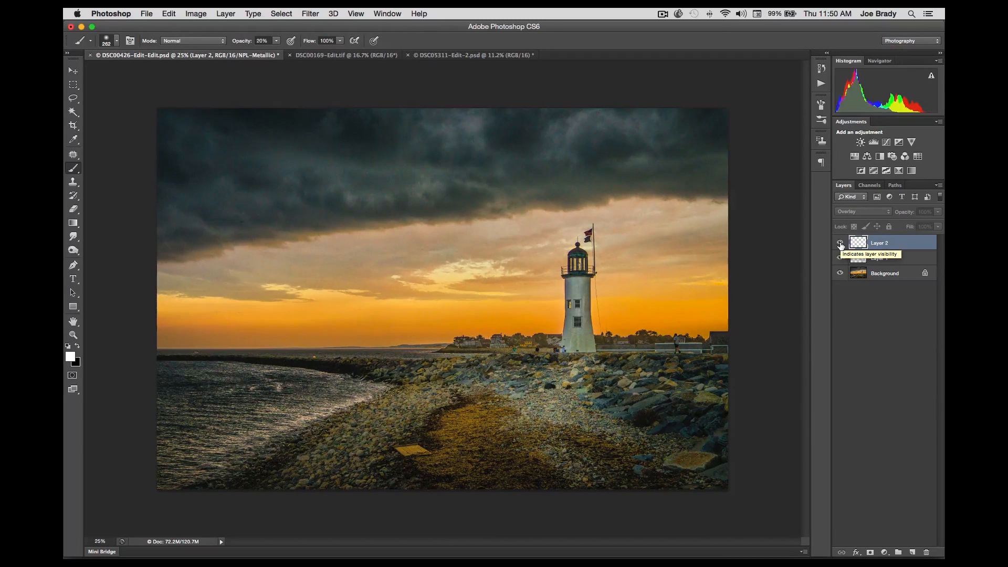
pyautogui.click(840, 243)
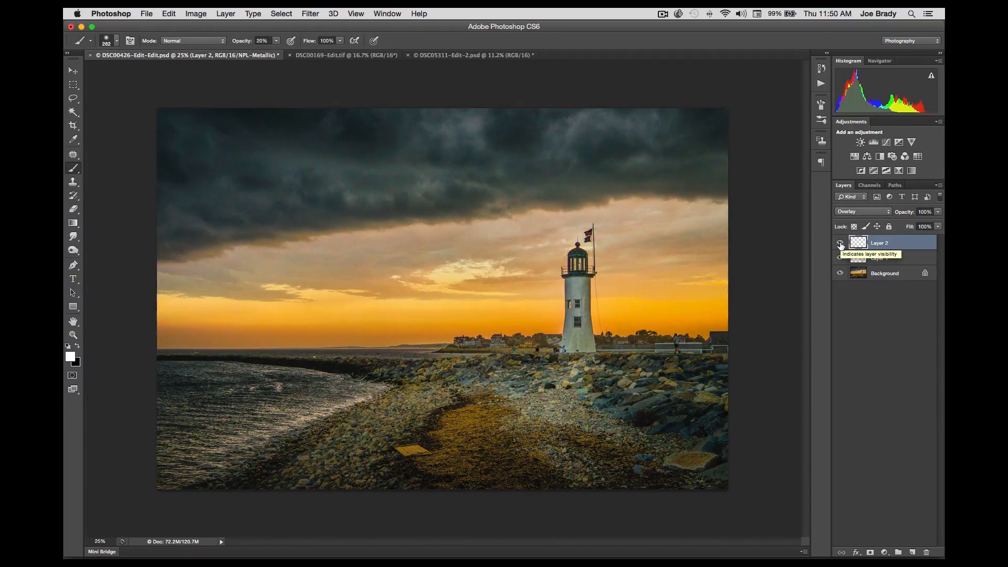
# Step: Recheck Layer 2's brightening, and add a Curves adjustment layer above it with shadow, midtone and highlight points, lifting the shadow point slightly
pyautogui.click(839, 243)
pyautogui.click(840, 243)
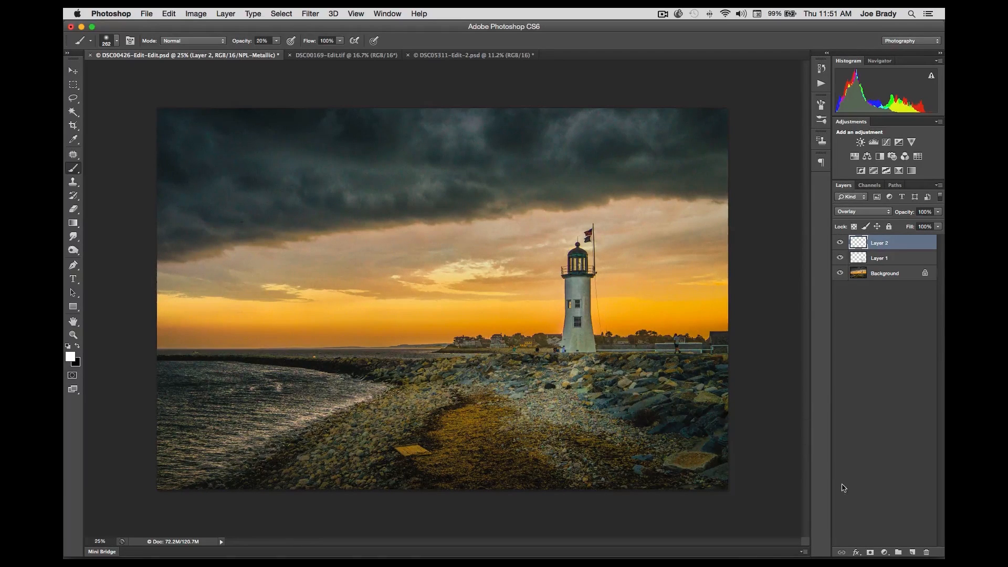
pyautogui.click(883, 551)
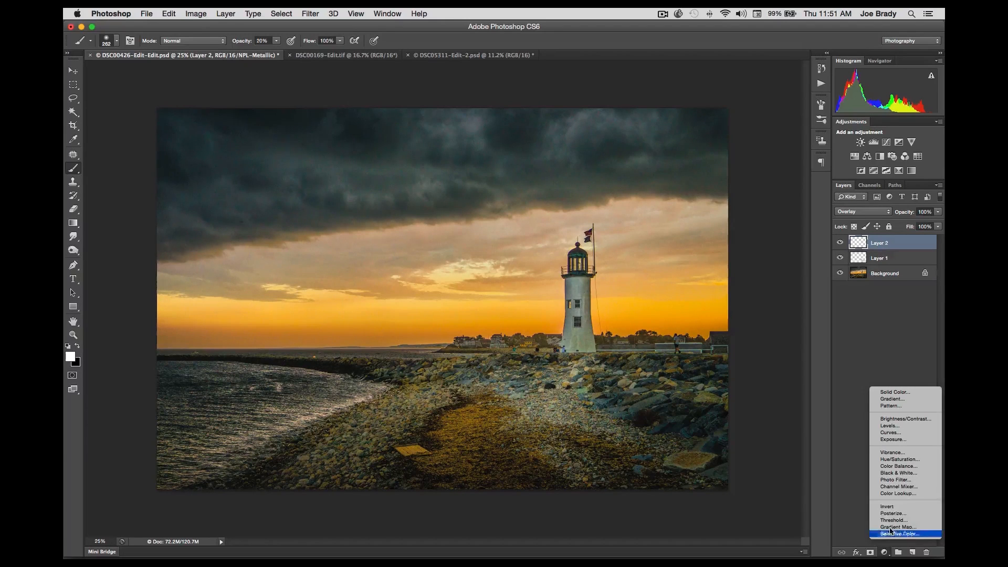
pyautogui.click(892, 432)
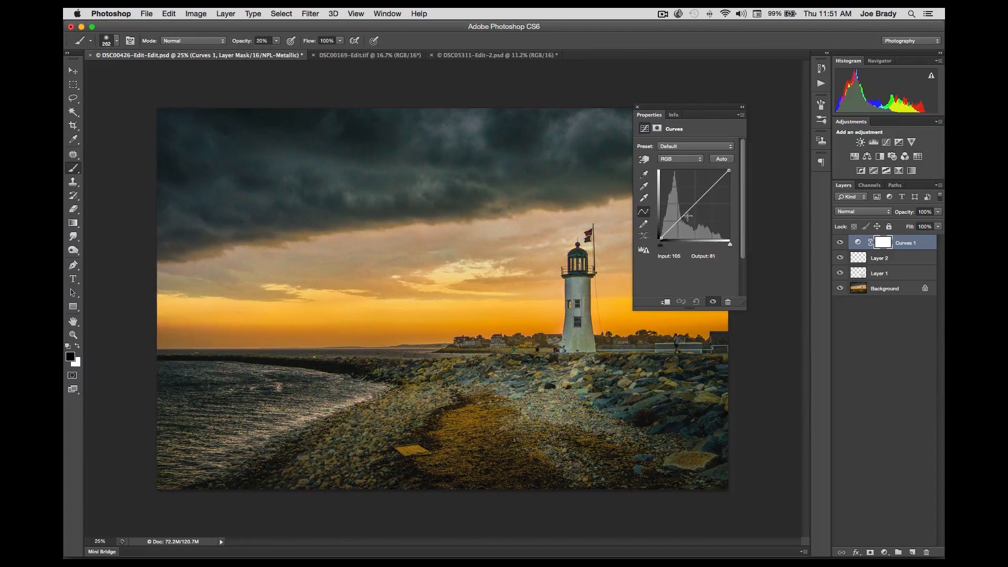
pyautogui.click(677, 220)
pyautogui.click(696, 204)
pyautogui.click(711, 186)
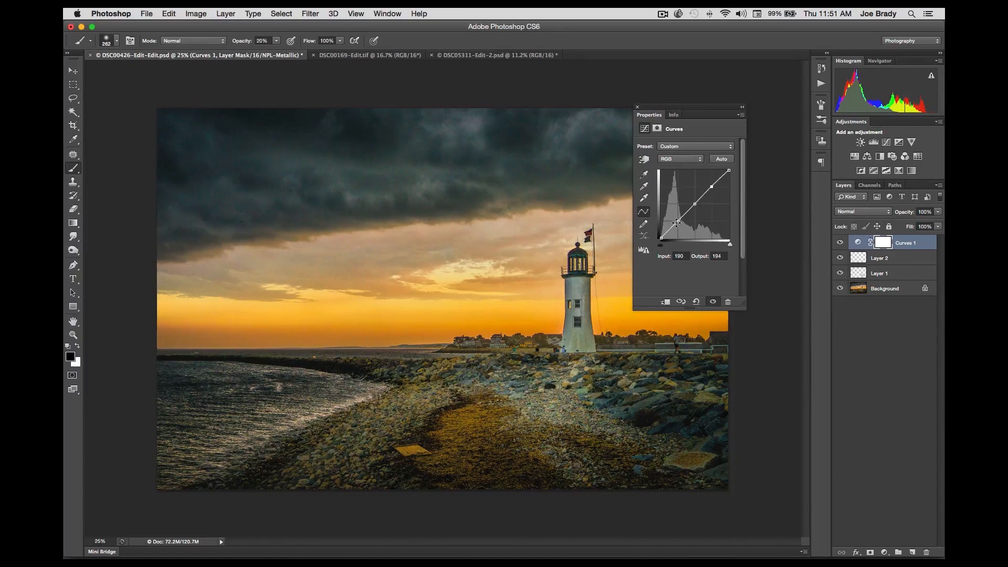
pyautogui.click(677, 221)
pyautogui.moveTo(677, 220); pyautogui.dragTo(677, 219)
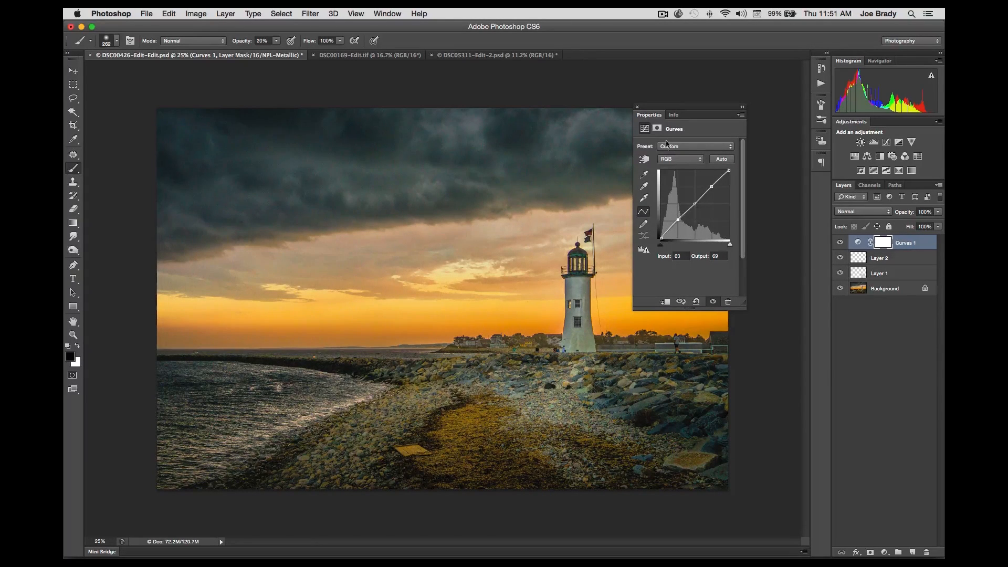
pyautogui.click(637, 107)
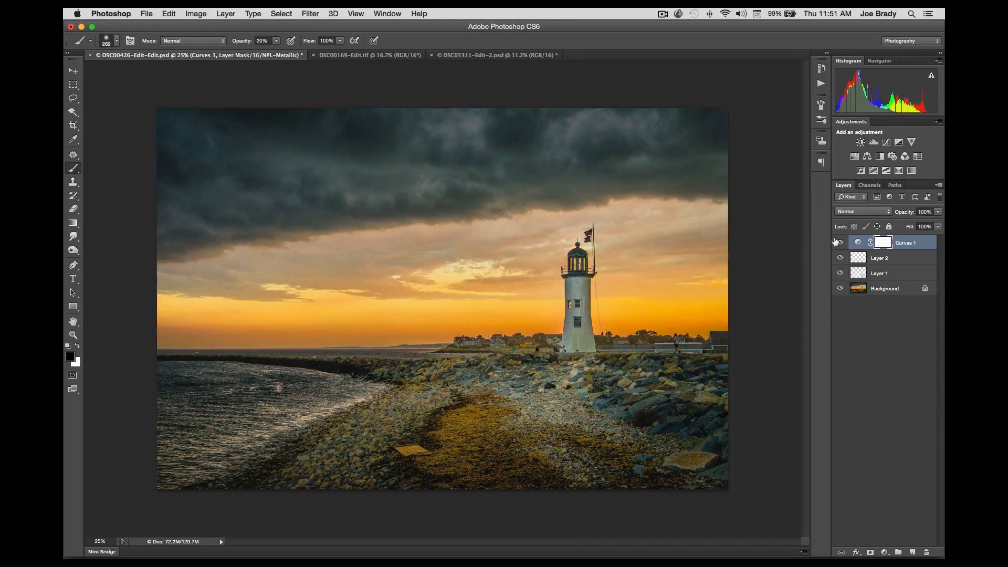
# Step: Compare the lighthouse photo with the Curves adjustment layer hidden and shown
pyautogui.click(839, 242)
pyautogui.click(840, 242)
pyautogui.click(351, 13)
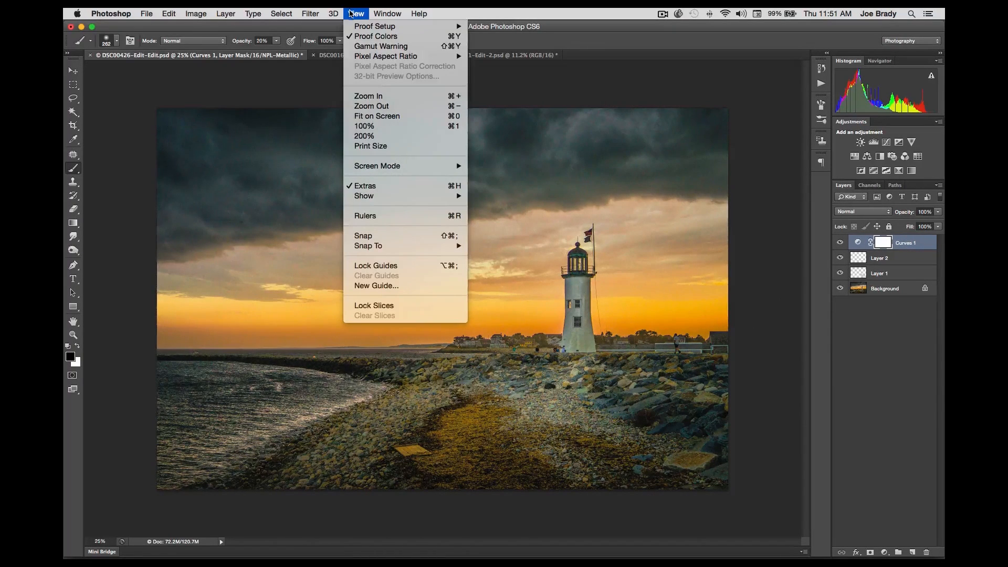
pyautogui.click(360, 13)
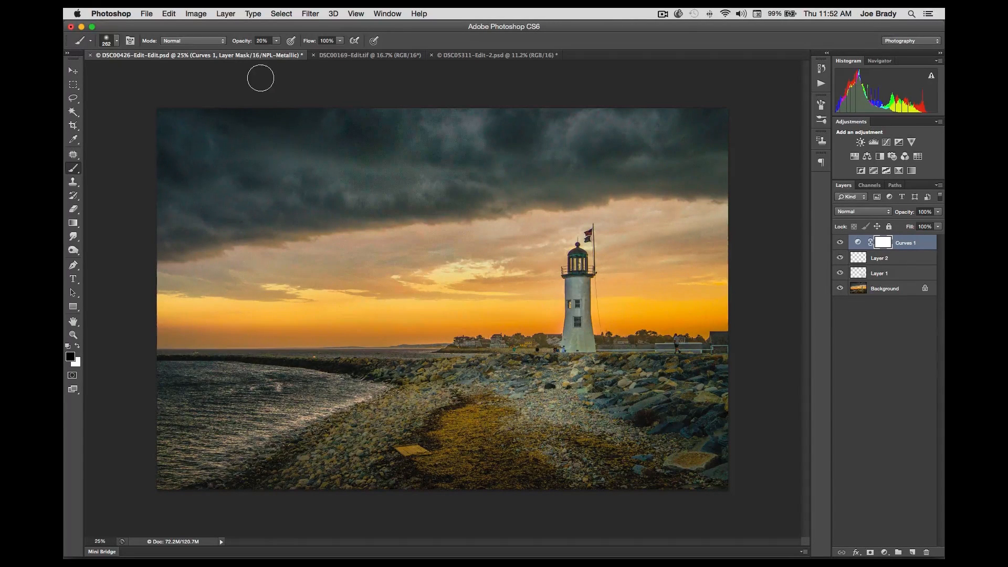
# Step: Convert the lighthouse photo to the sRGB IEC61966-2.1 profile without flattening, using Relative Colorimetric intent and black point compensation
pyautogui.click(174, 14)
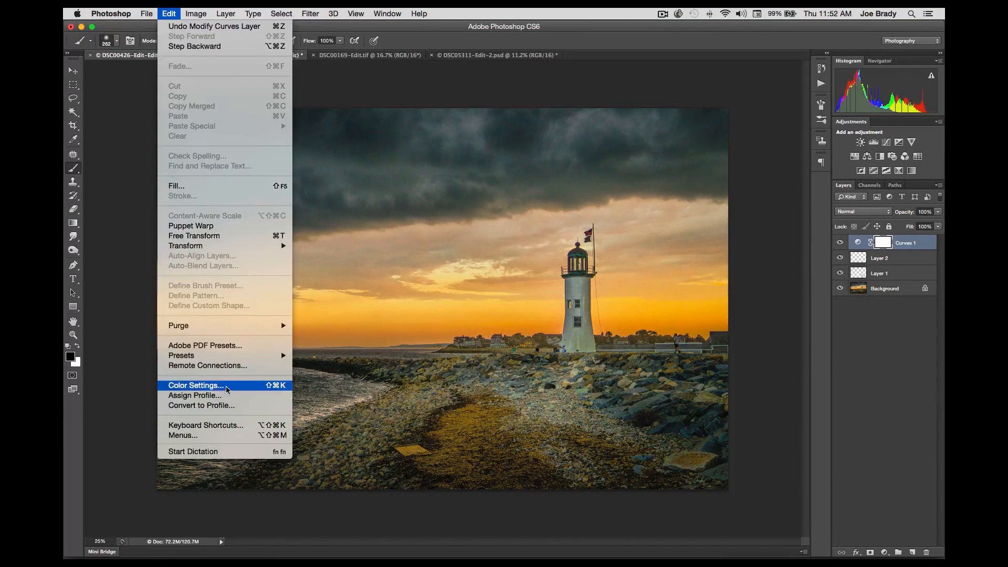
pyautogui.click(229, 408)
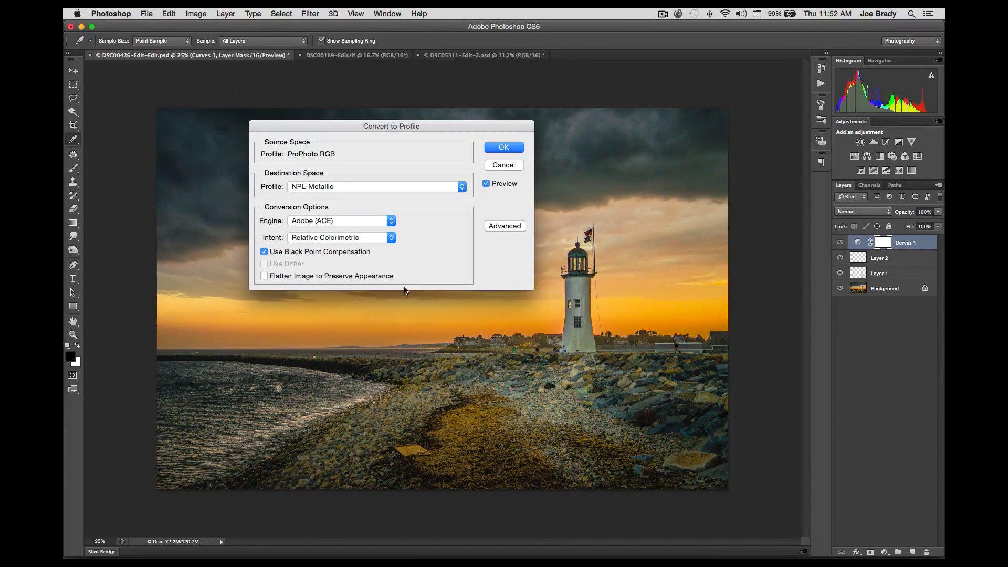
pyautogui.click(346, 187)
pyautogui.moveTo(341, 14)
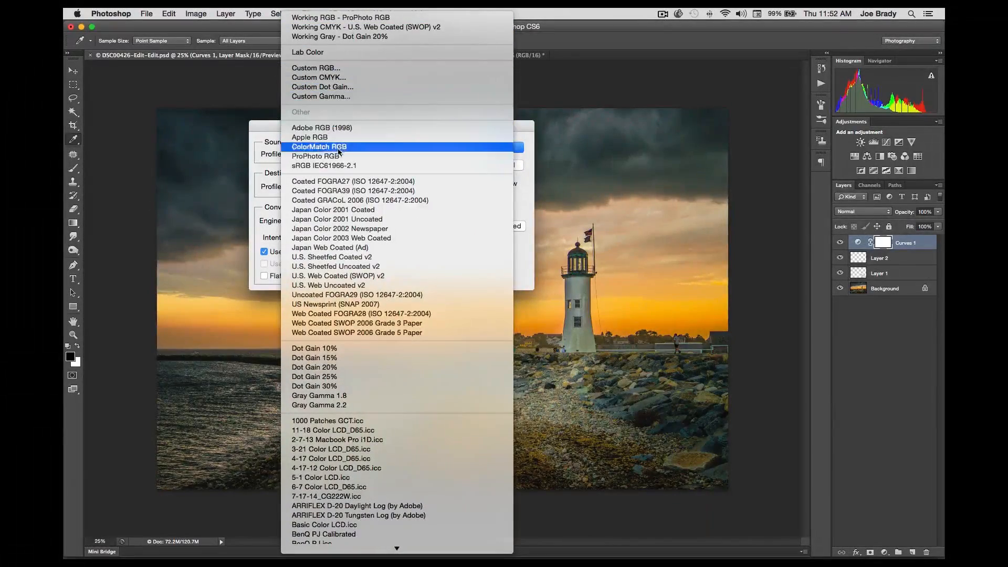
pyautogui.click(349, 168)
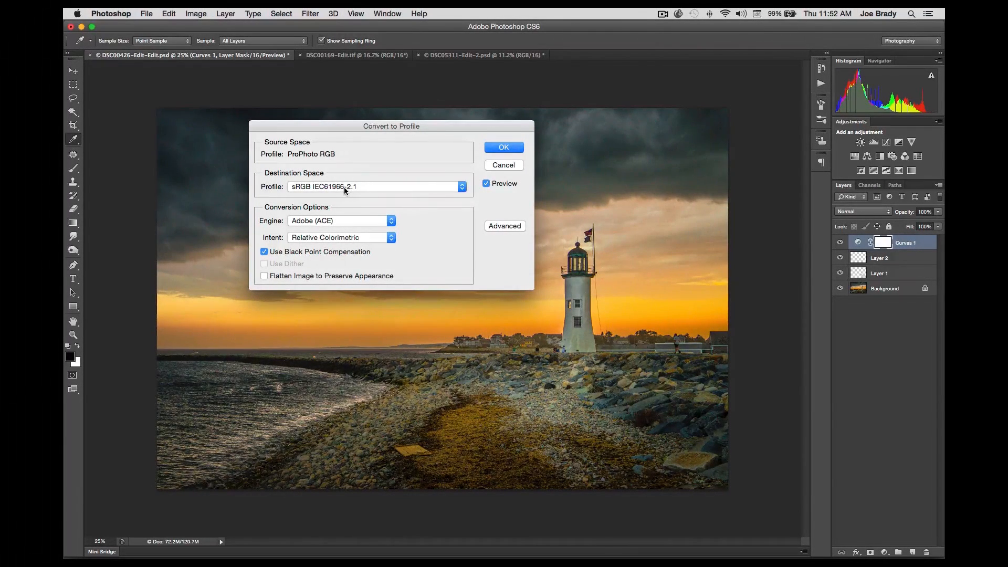
pyautogui.click(504, 147)
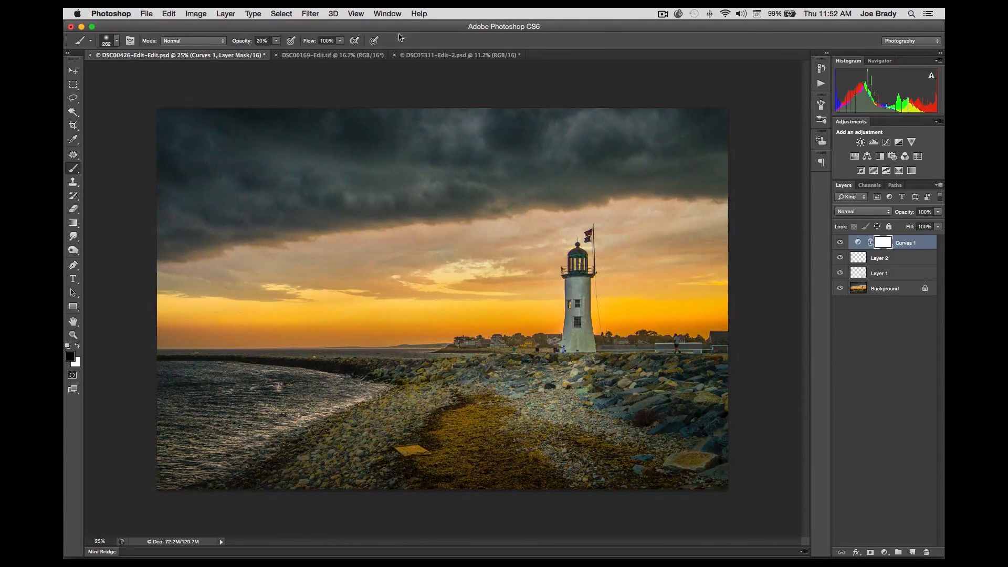
# Step: Turn the Proof Colors preview back on for the converted lighthouse photo
pyautogui.press('super+y')
pyautogui.click(355, 13)
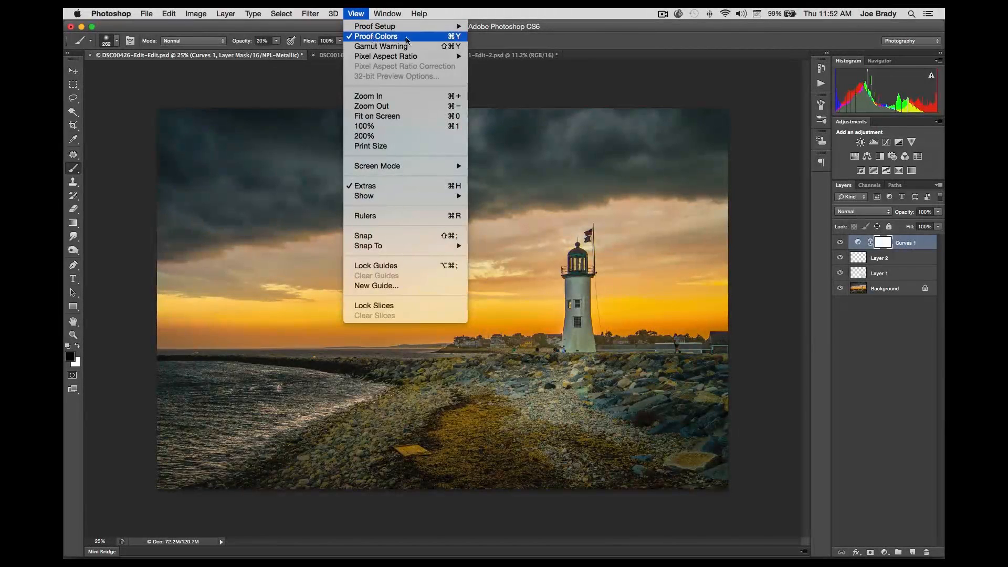
pyautogui.click(356, 14)
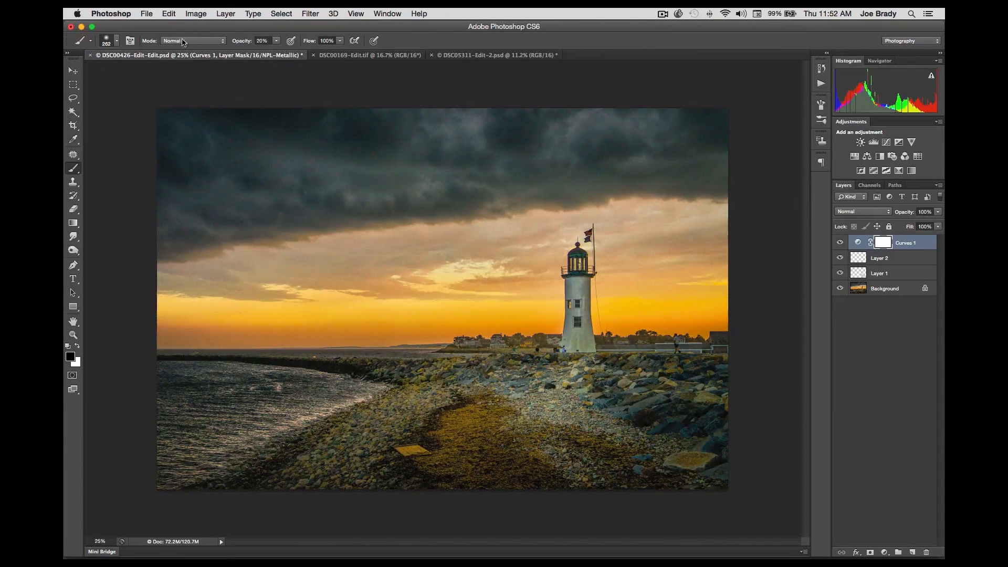
# Step: Save the lighthouse photo as DSC00426-Edit-Edit.jpg in the NPL folder, with the sRGB profile embedded, quality 12 Maximum and Baseline ("Standard") format
pyautogui.click(146, 14)
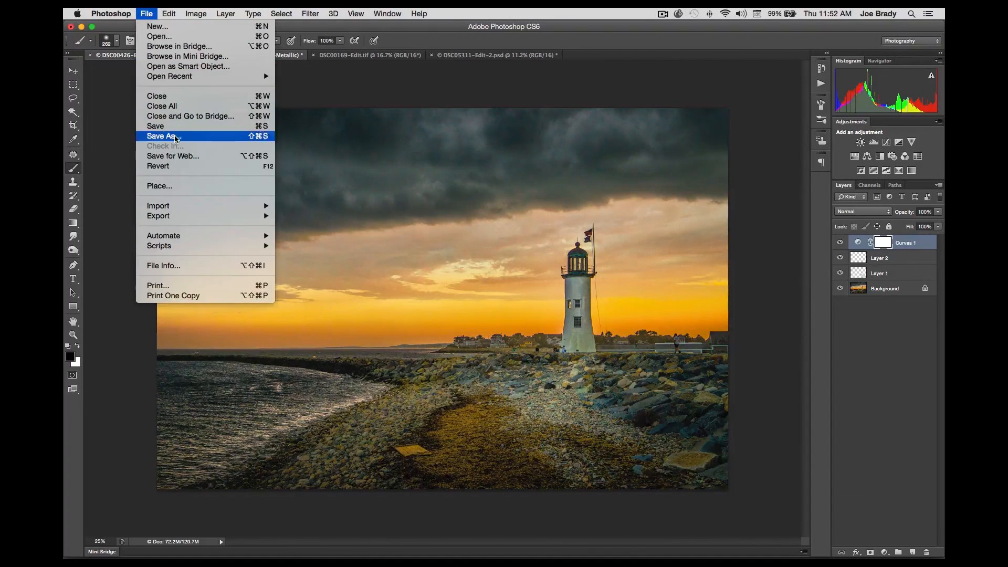
pyautogui.click(372, 164)
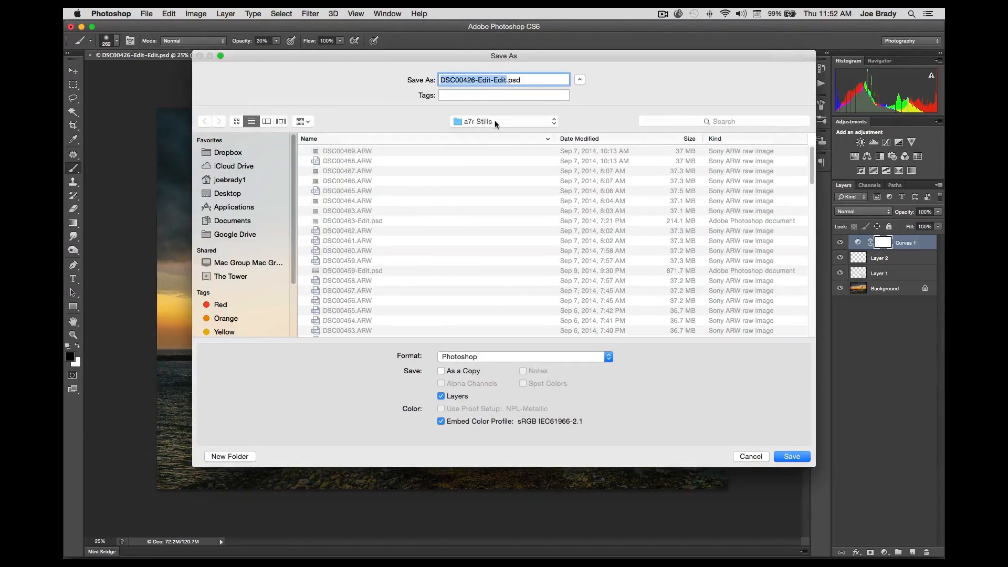
pyautogui.click(494, 121)
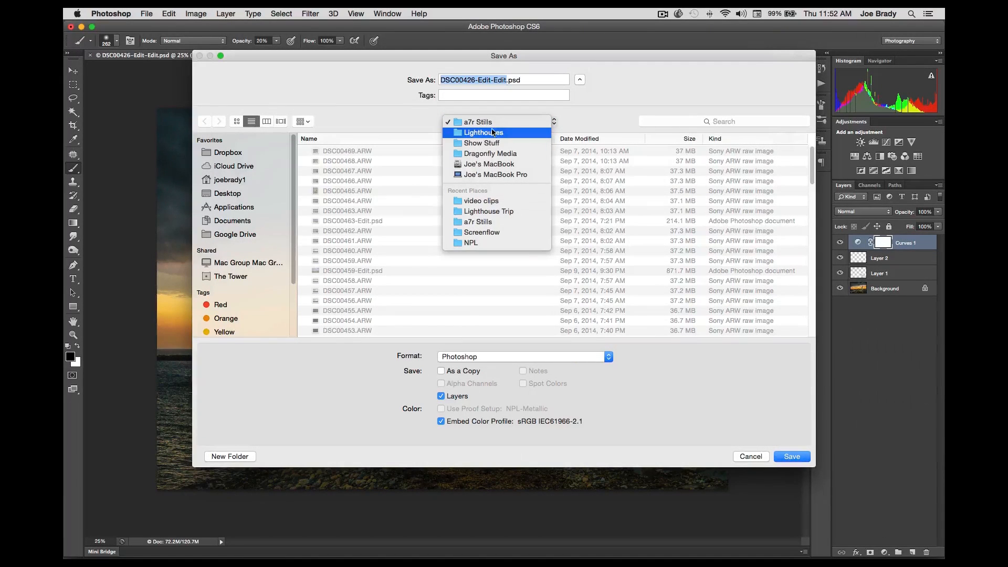
pyautogui.click(467, 242)
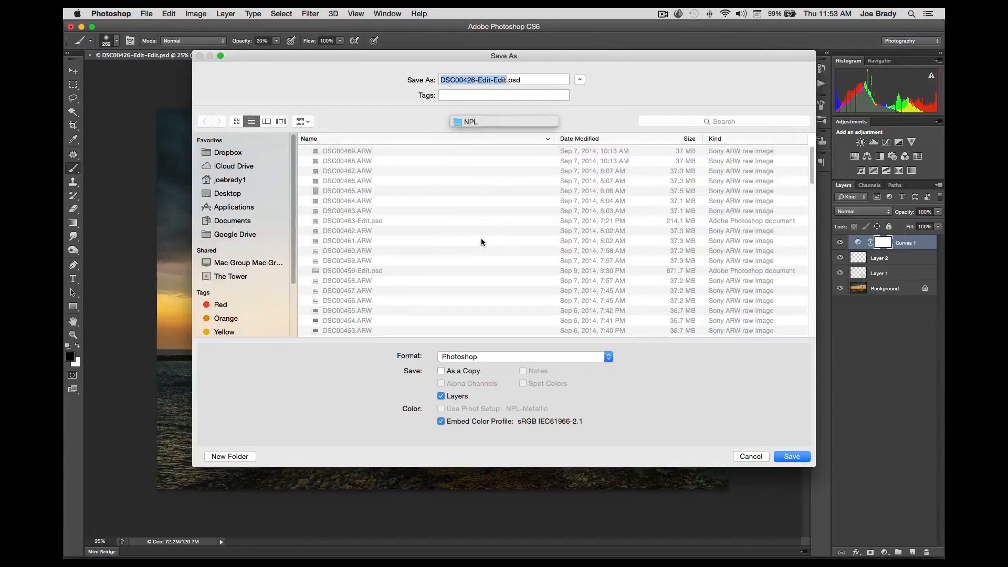
pyautogui.click(498, 357)
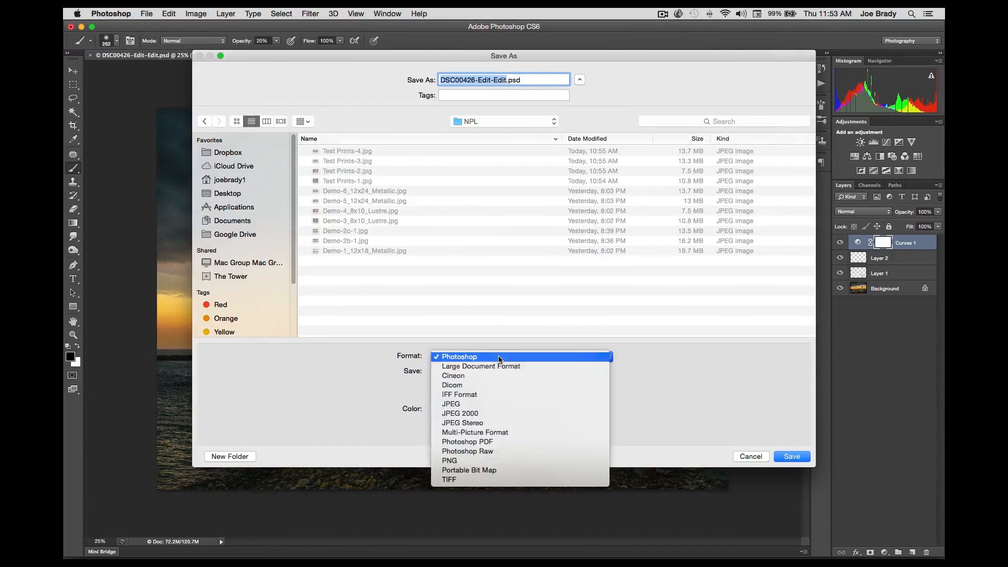
pyautogui.click(493, 404)
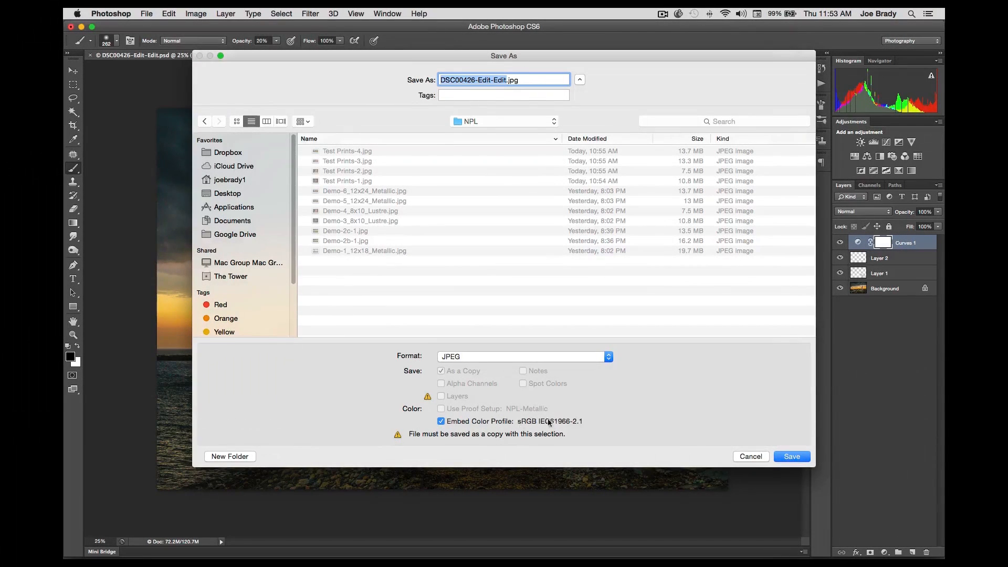
pyautogui.click(792, 456)
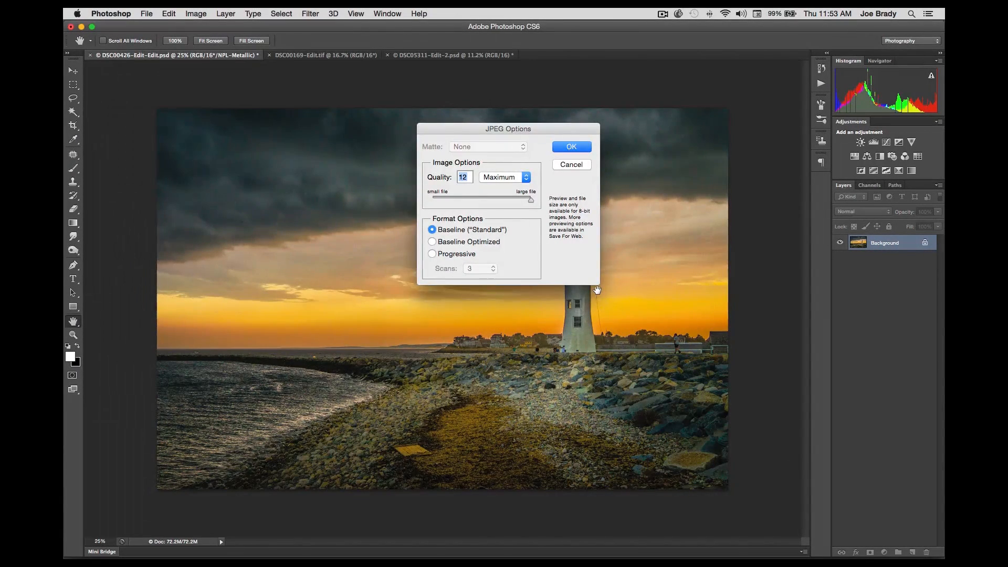
pyautogui.press('Return')
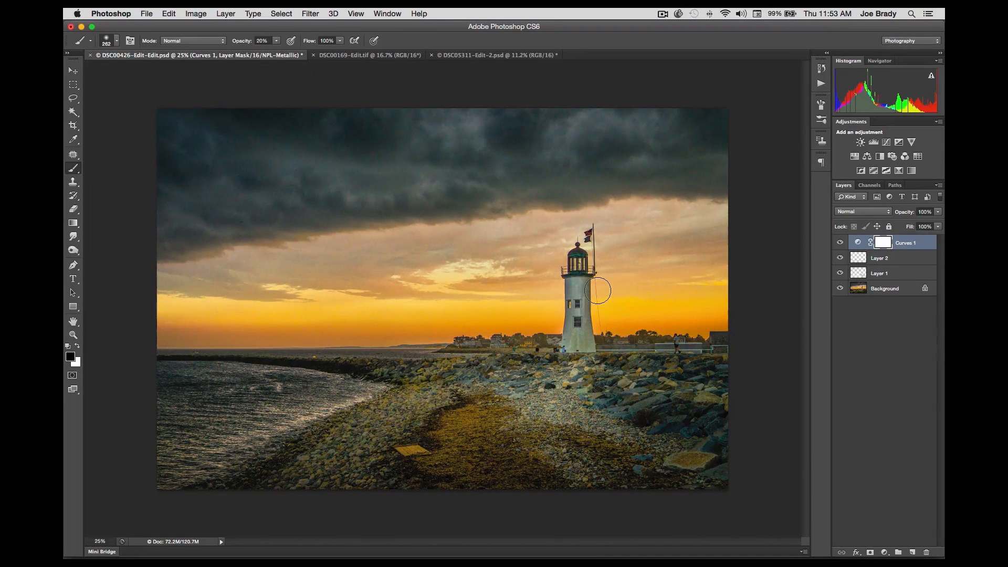
# Step: Switch to the mountain lake photo DSC05311-Edit-2.psd and set its custom proof condition to simulate sRGB IEC61966-2.1
pyautogui.hotkey('ctrl', 'shift', 'Tab')
pyautogui.press('x')
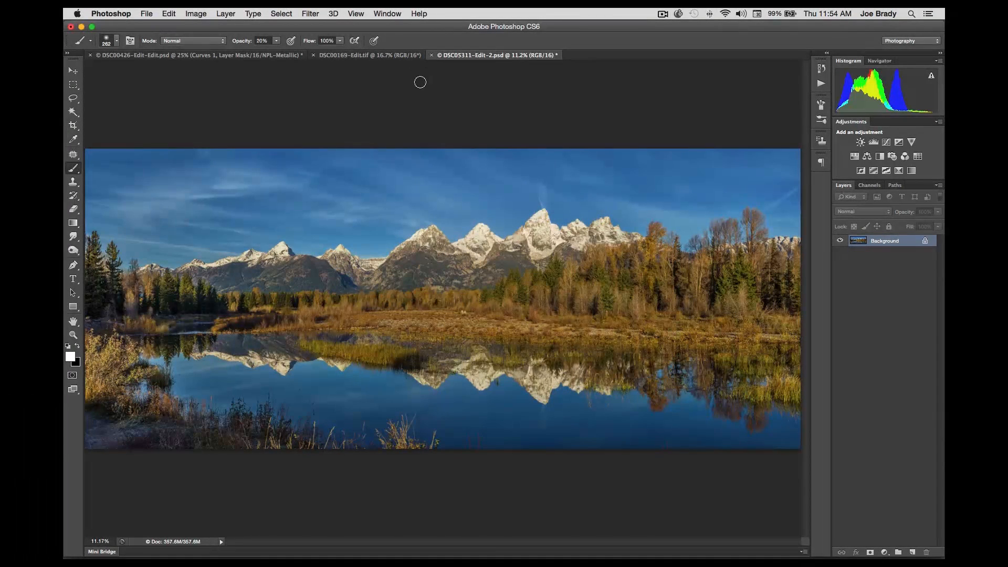
pyautogui.click(356, 13)
pyautogui.moveTo(362, 26)
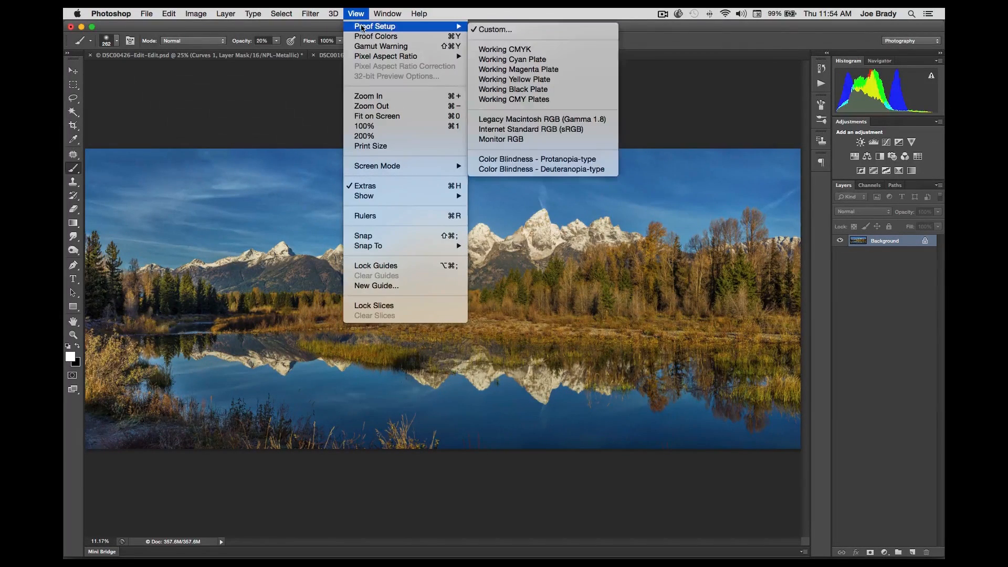
pyautogui.click(504, 30)
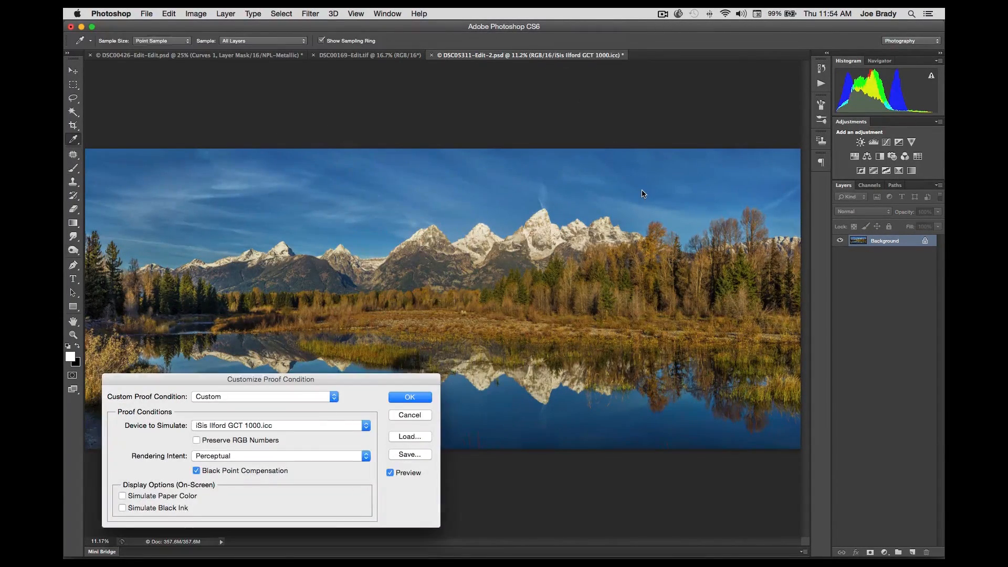
pyautogui.click(315, 425)
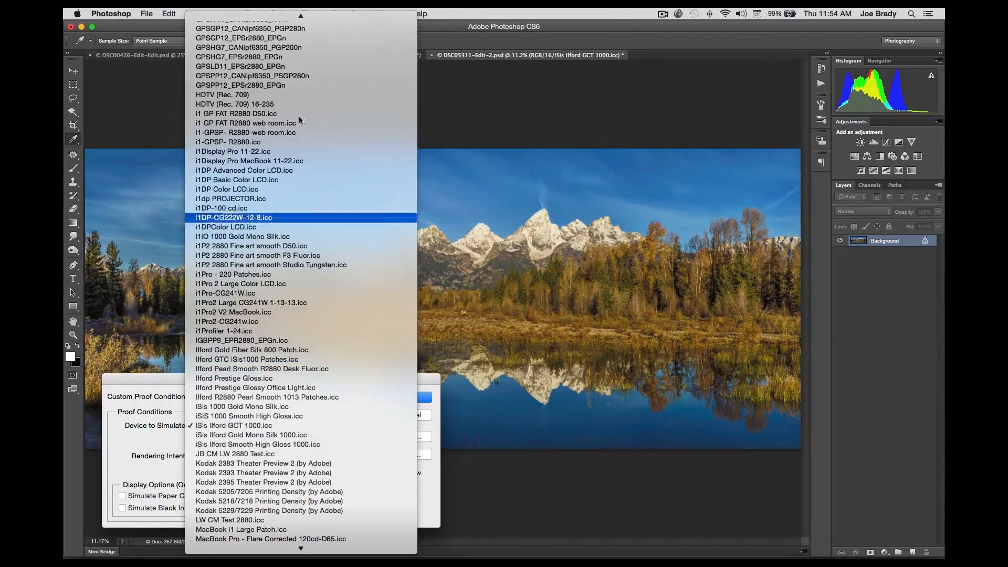
pyautogui.moveTo(272, 12)
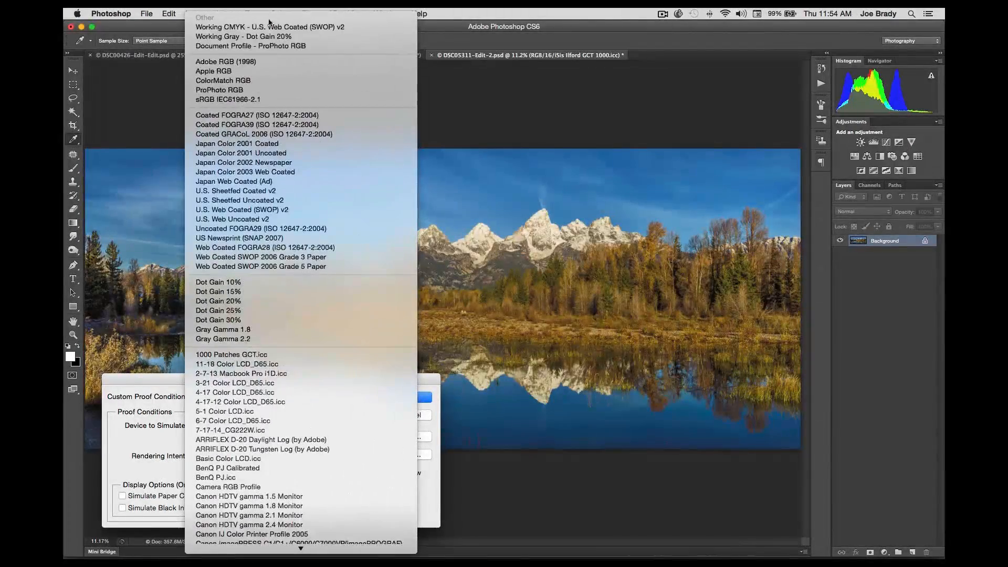
pyautogui.click(262, 100)
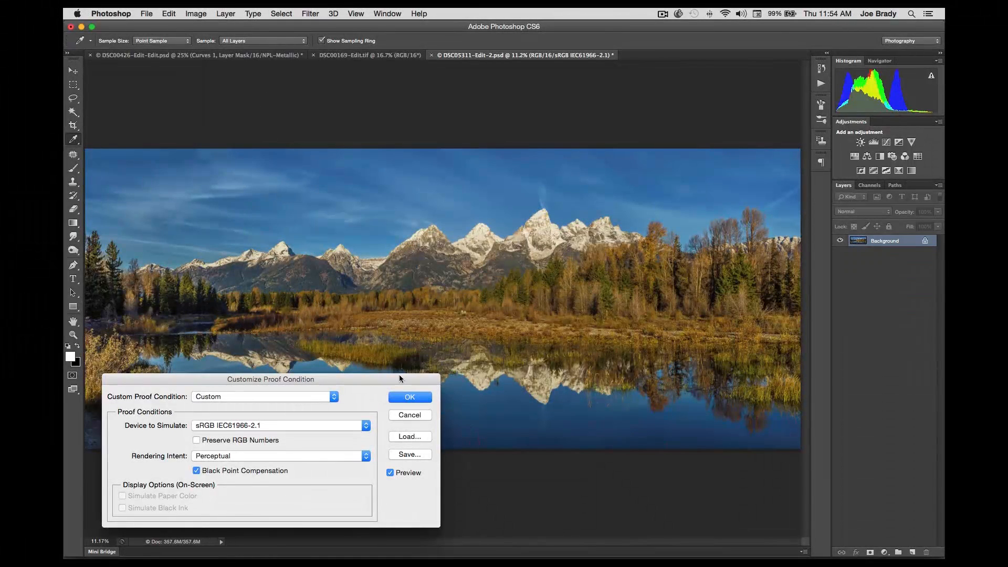
# Step: Choose the rendering intent for the sRGB proof while viewing the mountain photo, and apply the custom proof condition
pyautogui.moveTo(390, 377); pyautogui.dragTo(497, 467)
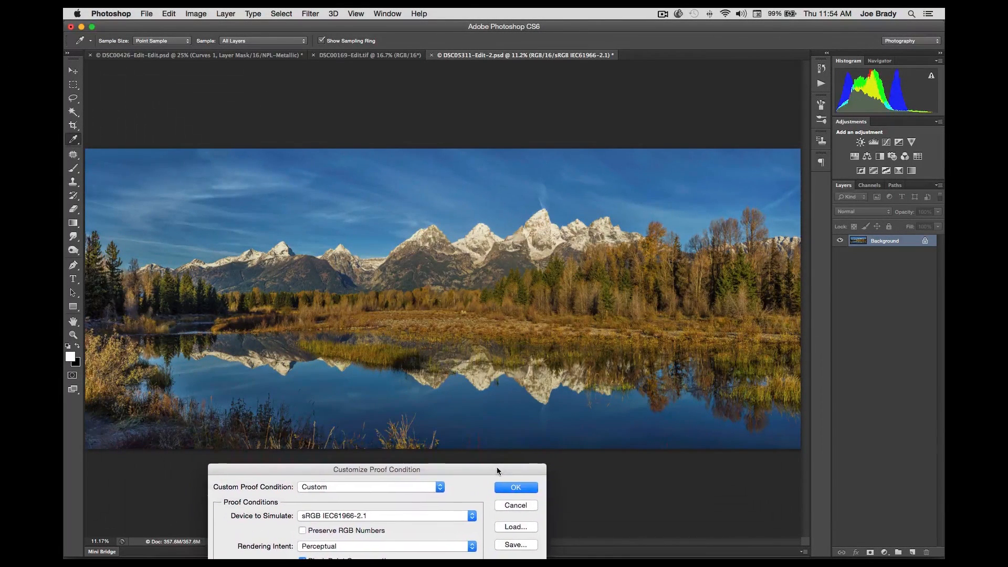
pyautogui.moveTo(497, 467); pyautogui.dragTo(463, 388)
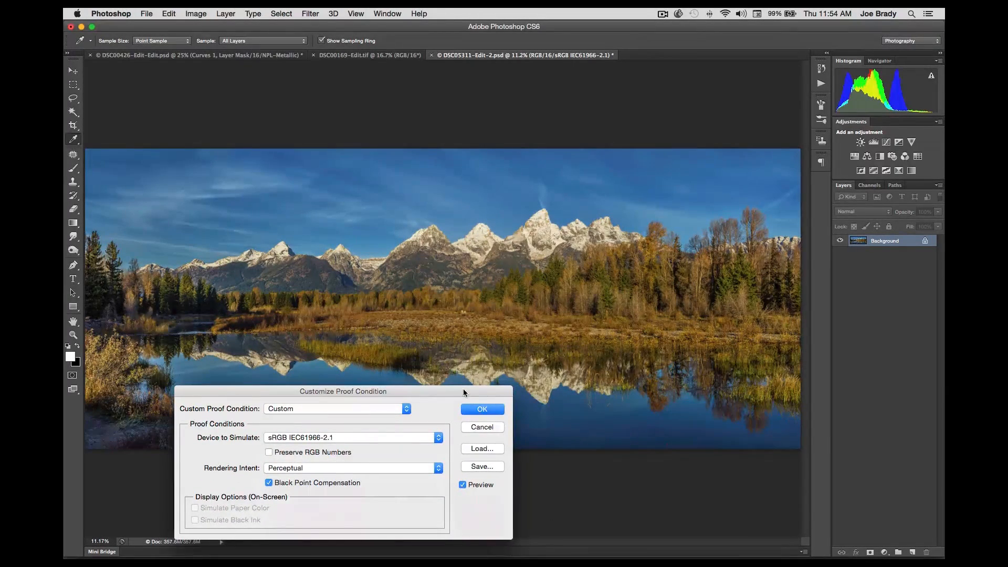
pyautogui.click(357, 14)
pyautogui.click(371, 45)
pyautogui.click(373, 466)
pyautogui.click(370, 485)
pyautogui.click(482, 409)
pyautogui.press('b')
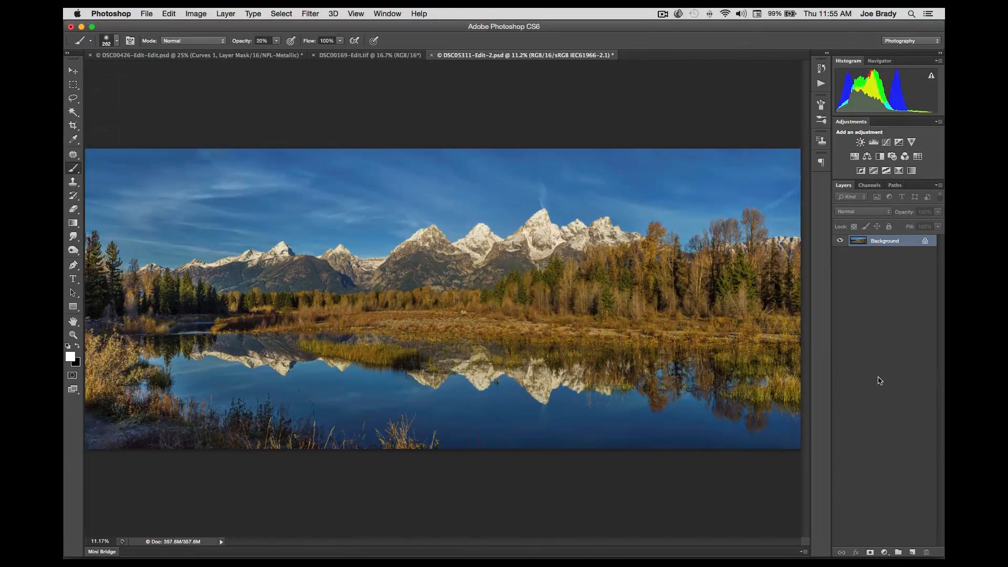
# Step: Add a Brightness/Contrast adjustment layer to the mountain photo with brightness 23 and contrast 16
pyautogui.click(886, 552)
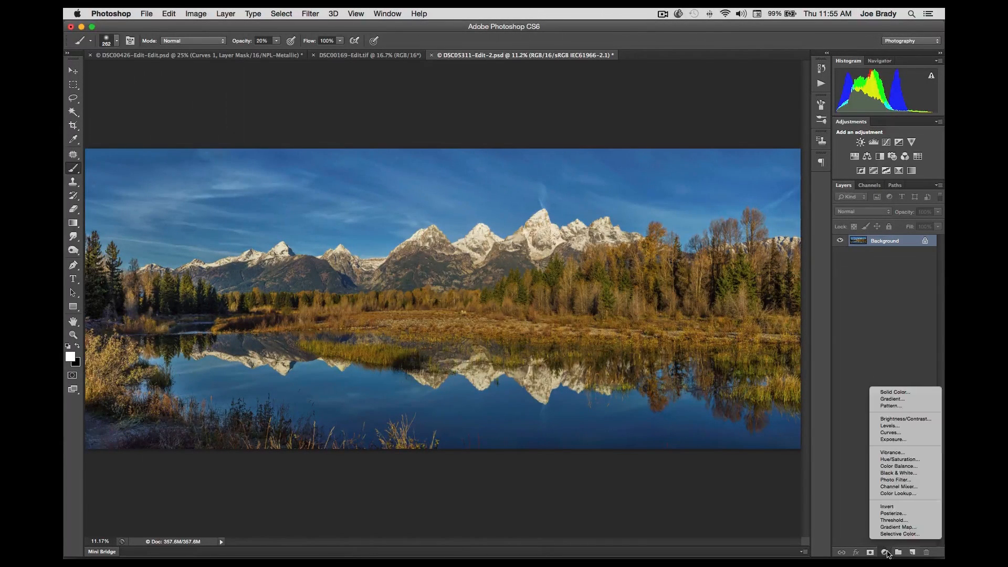
pyautogui.click(898, 417)
pyautogui.moveTo(686, 172); pyautogui.dragTo(693, 196)
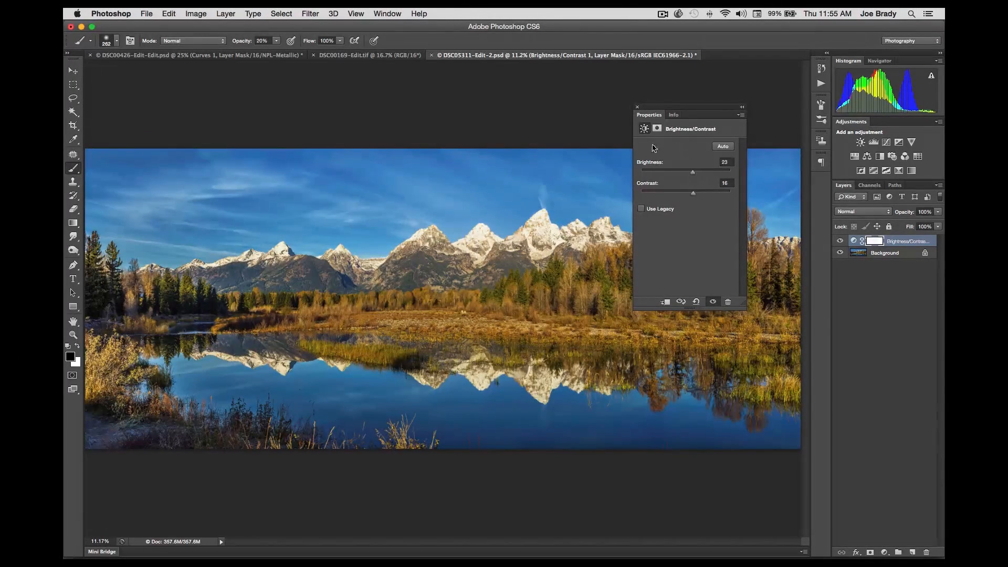
pyautogui.click(637, 108)
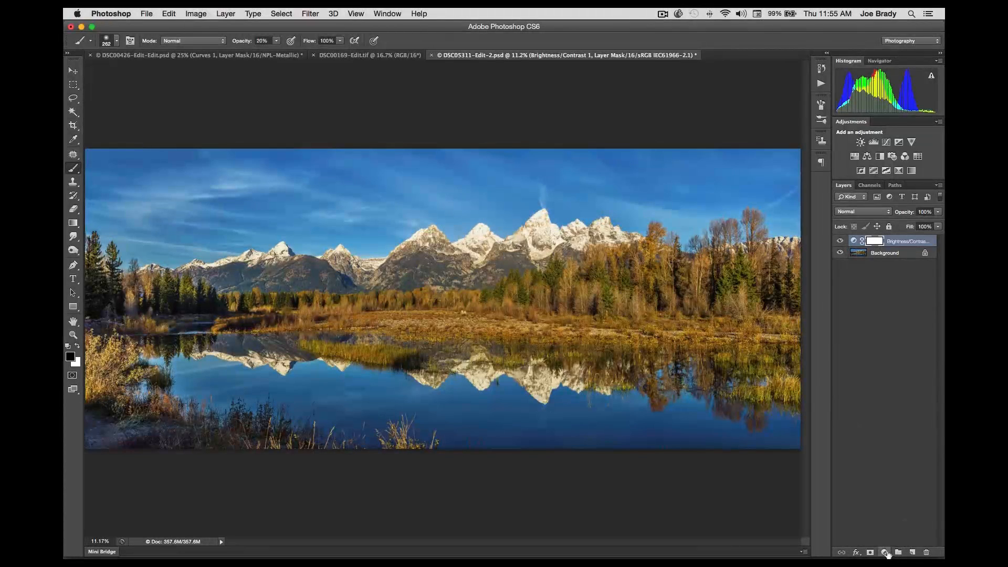
# Step: Add a Hue/Saturation adjustment layer with saturation +11 to the mountain photo and compare the image with and without it
pyautogui.click(886, 553)
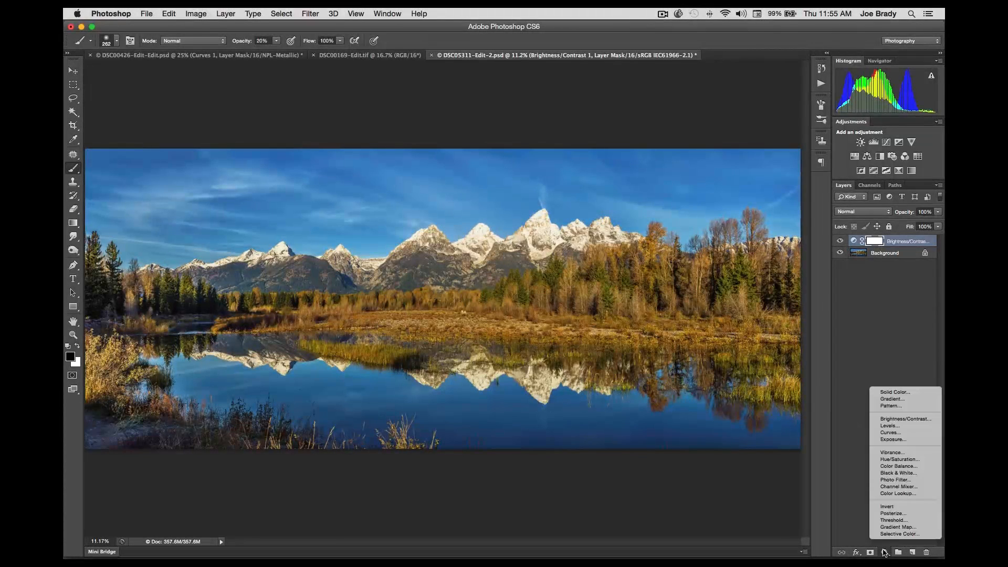
pyautogui.click(888, 460)
pyautogui.moveTo(687, 208); pyautogui.dragTo(691, 209)
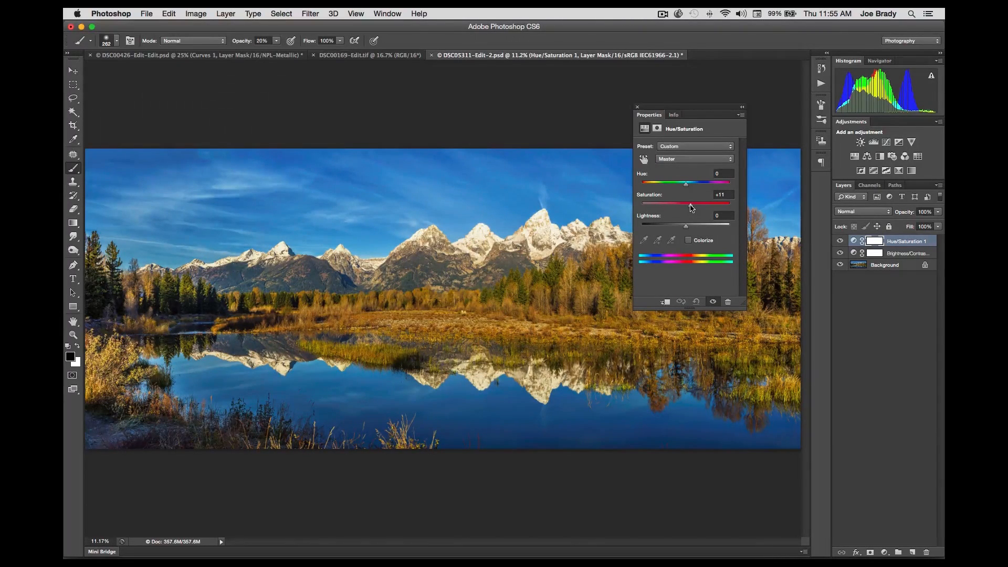
pyautogui.click(637, 106)
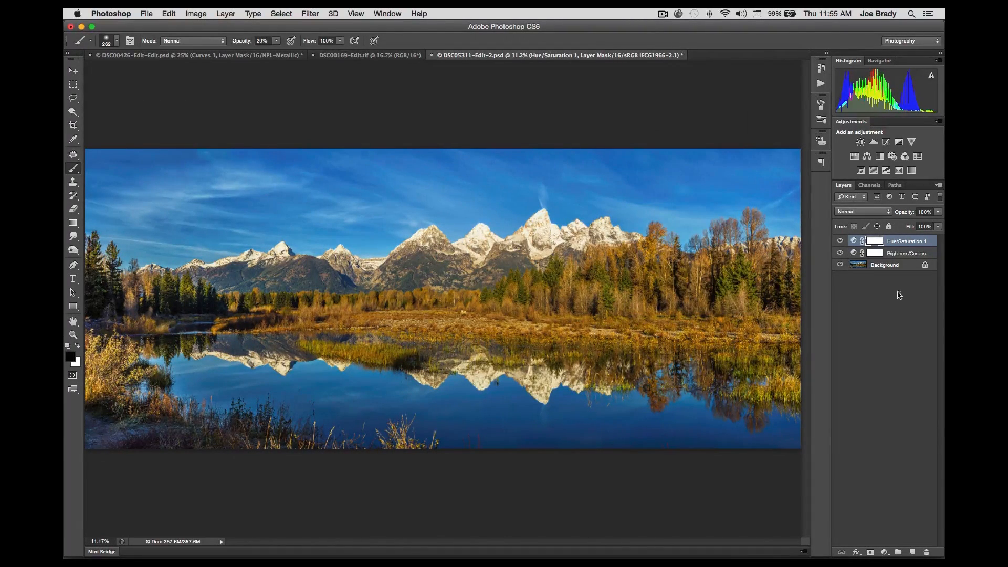
pyautogui.click(839, 241)
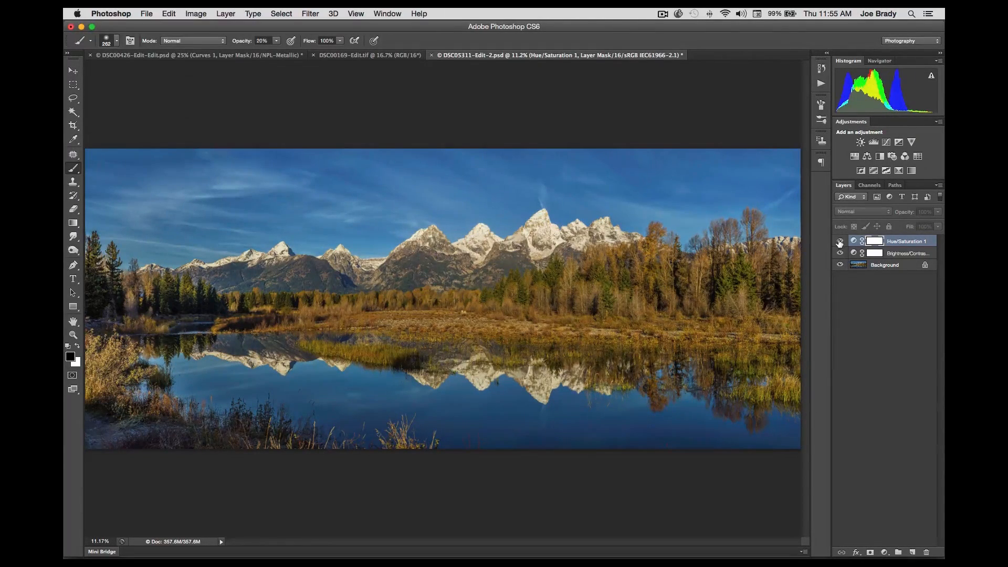
pyautogui.click(840, 241)
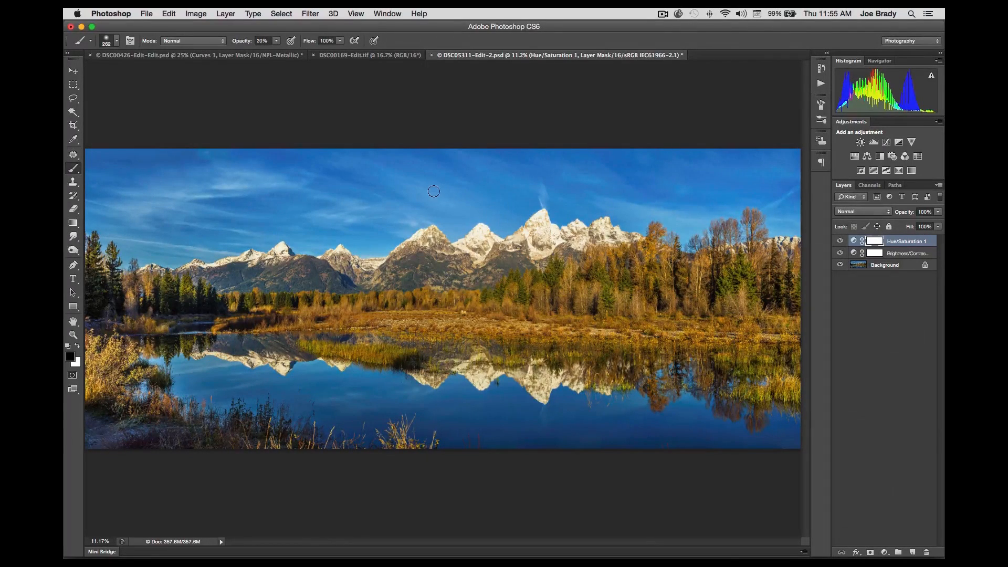
# Step: Convert the mountain photo to the sRGB IEC61966-2.1 profile with Relative Colorimetric intent and black point compensation, without flattening the image
pyautogui.click(169, 14)
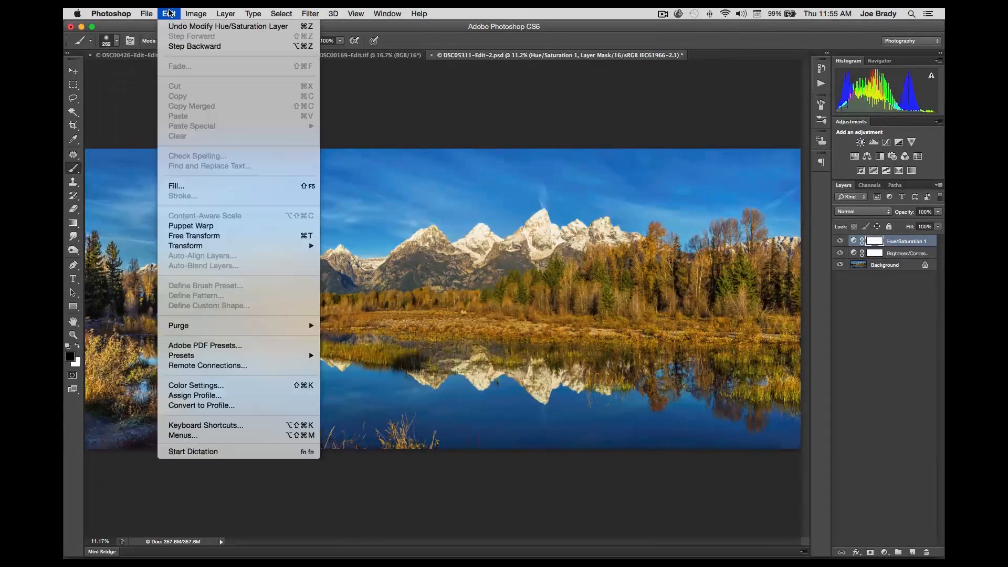
pyautogui.click(205, 405)
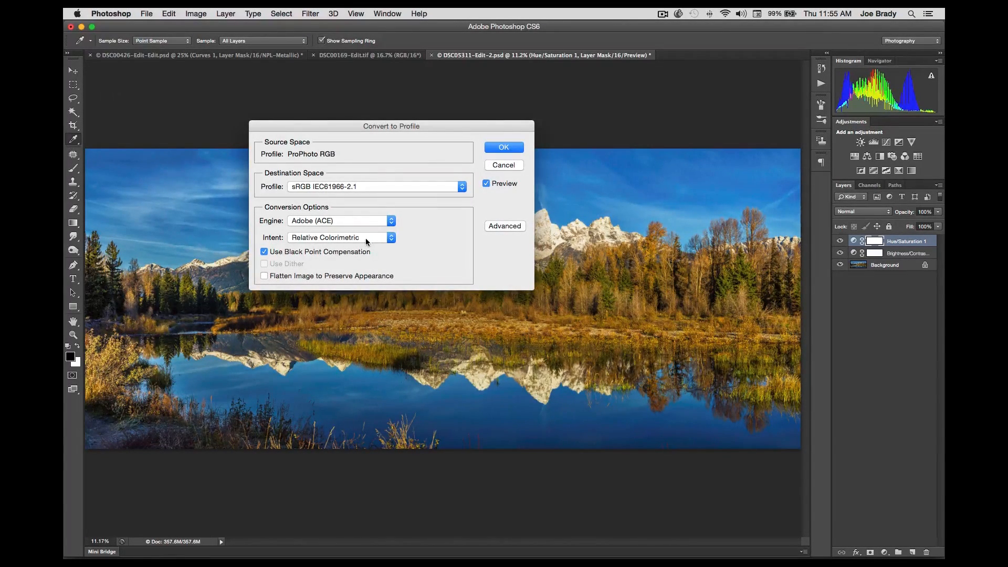
pyautogui.click(498, 148)
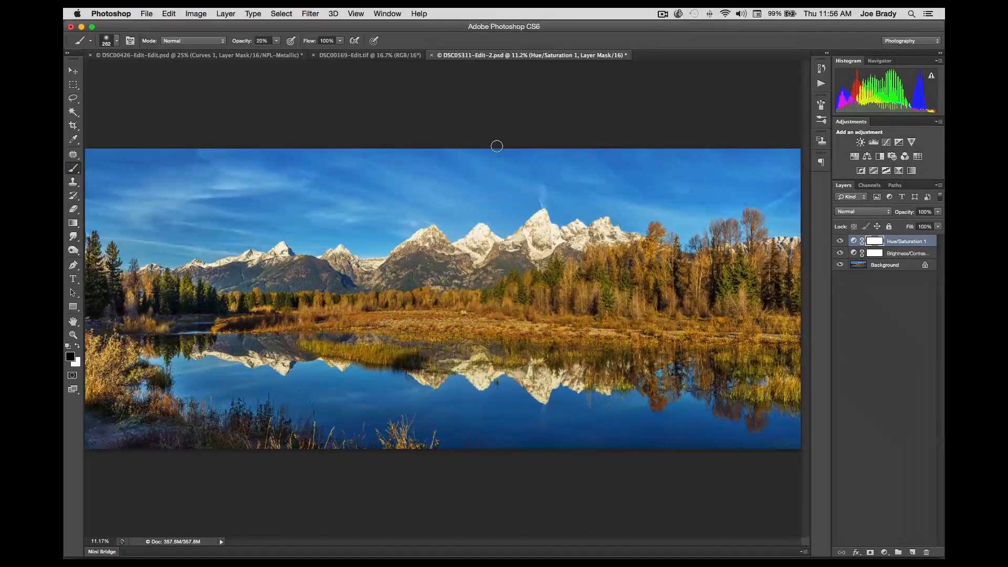
# Step: Save the mountain photo as DSC05311-Edit-2.jpg in the NPL folder, with the sRGB profile embedded, quality 12 Maximum and Baseline ("Standard") format
pyautogui.click(147, 14)
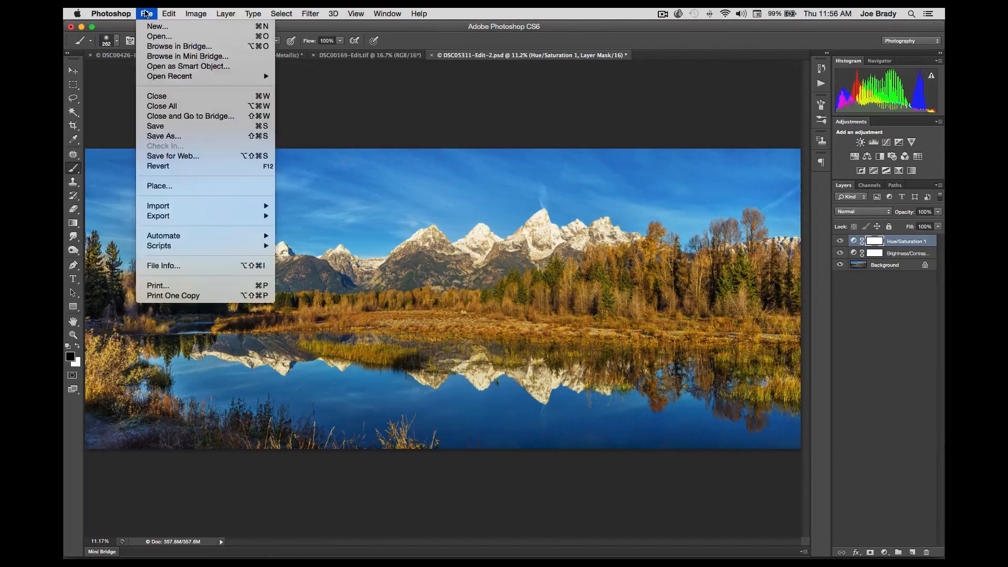
pyautogui.click(461, 218)
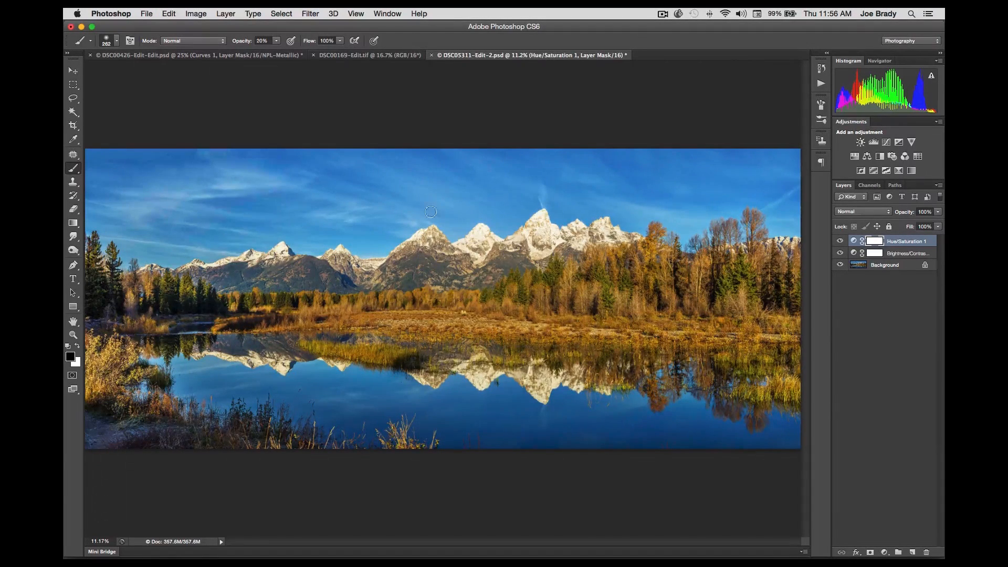
pyautogui.press('super+shift+s')
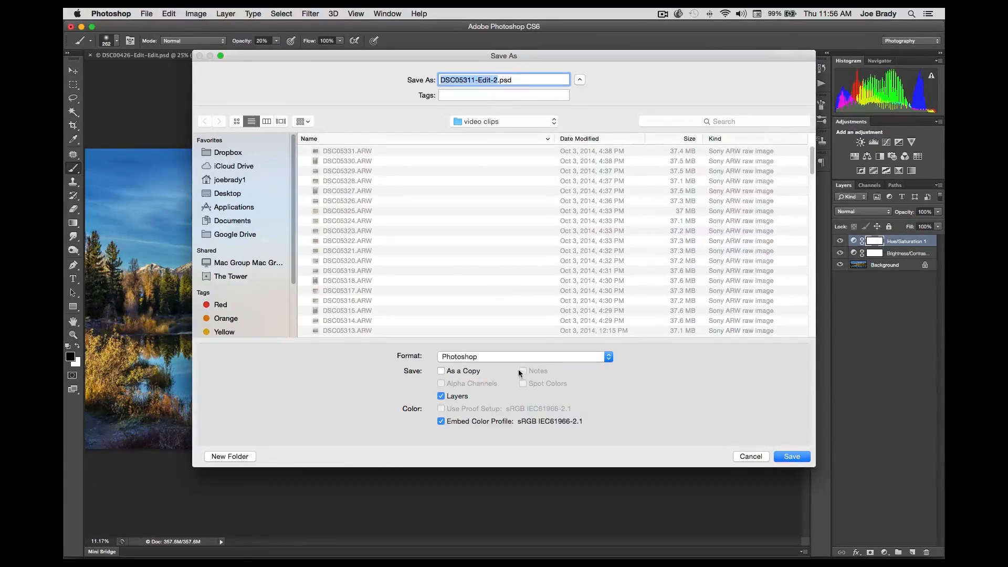
pyautogui.click(517, 360)
pyautogui.click(506, 408)
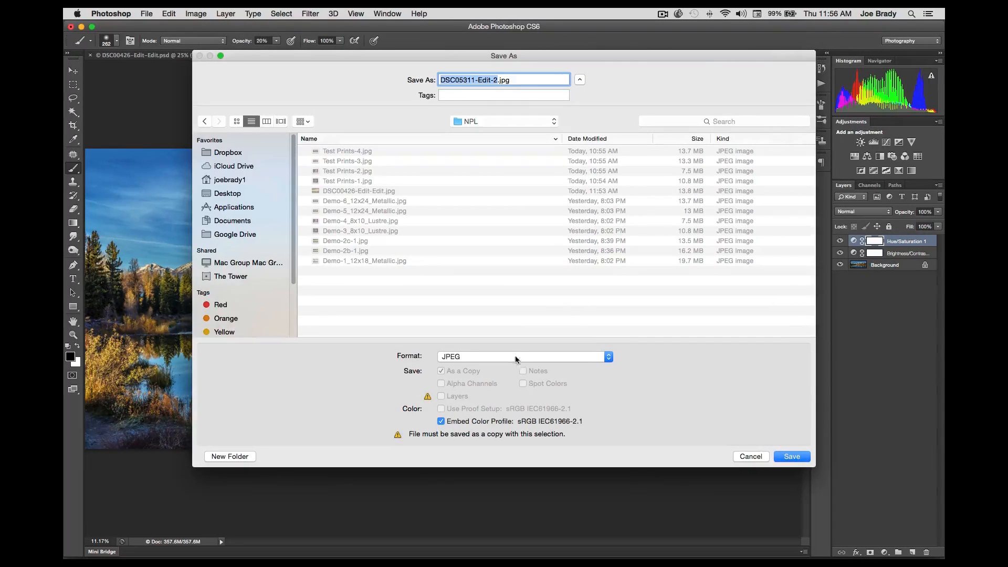
pyautogui.click(792, 456)
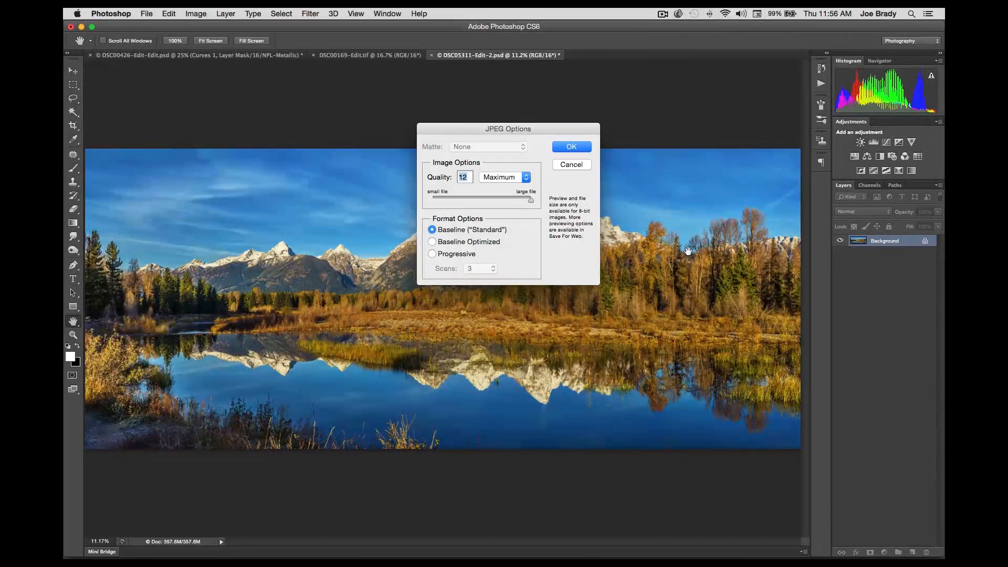
pyautogui.click(574, 147)
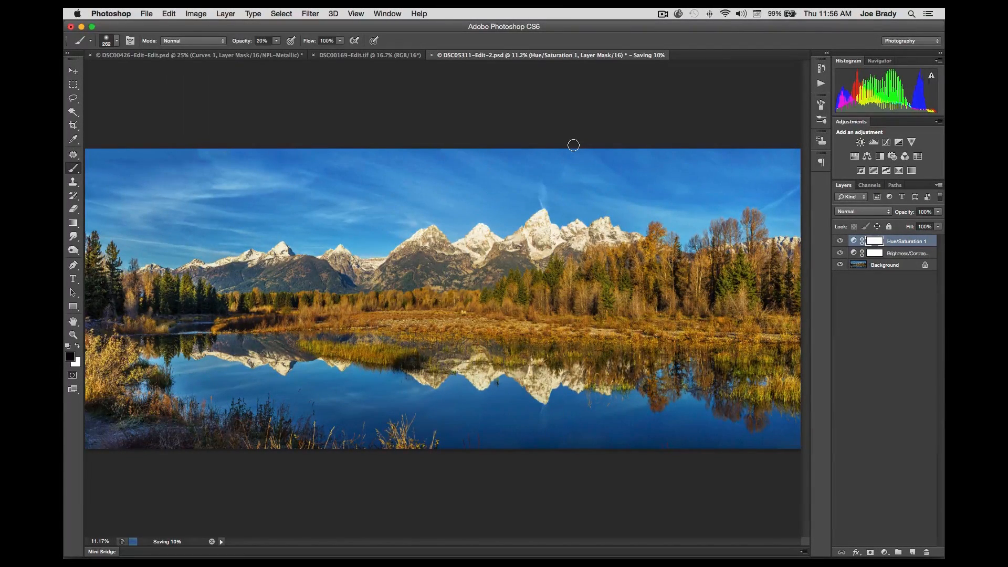
# Step: Resize the mountain photo's document width to 48 inches with image resampling turned off
pyautogui.click(198, 14)
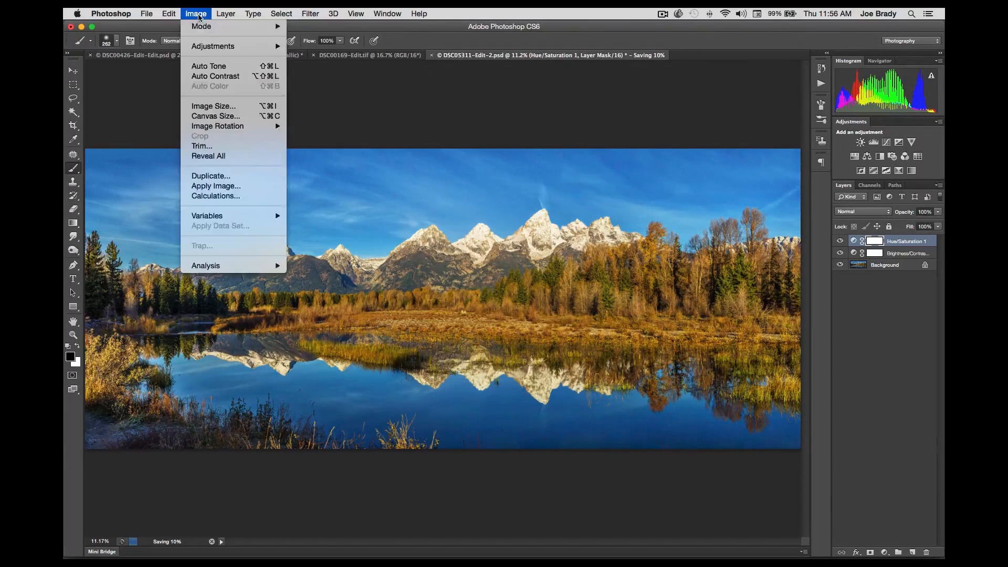
pyautogui.click(213, 106)
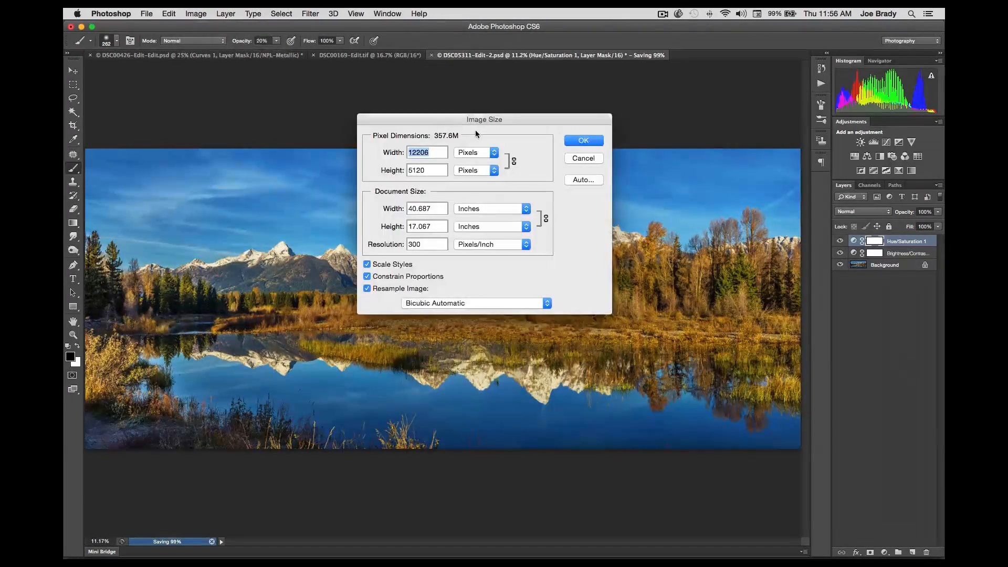
pyautogui.doubleClick(433, 208)
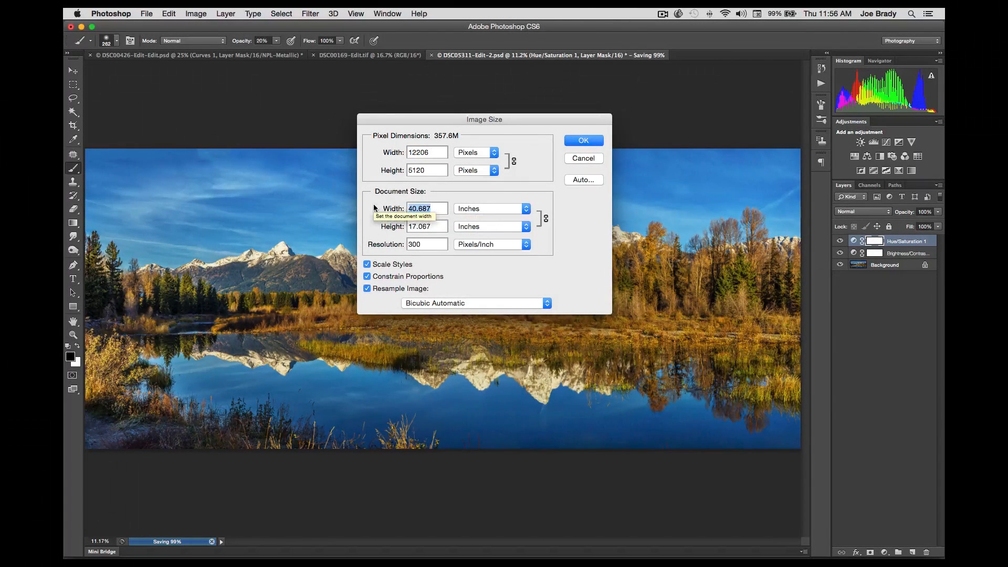
pyautogui.click(367, 288)
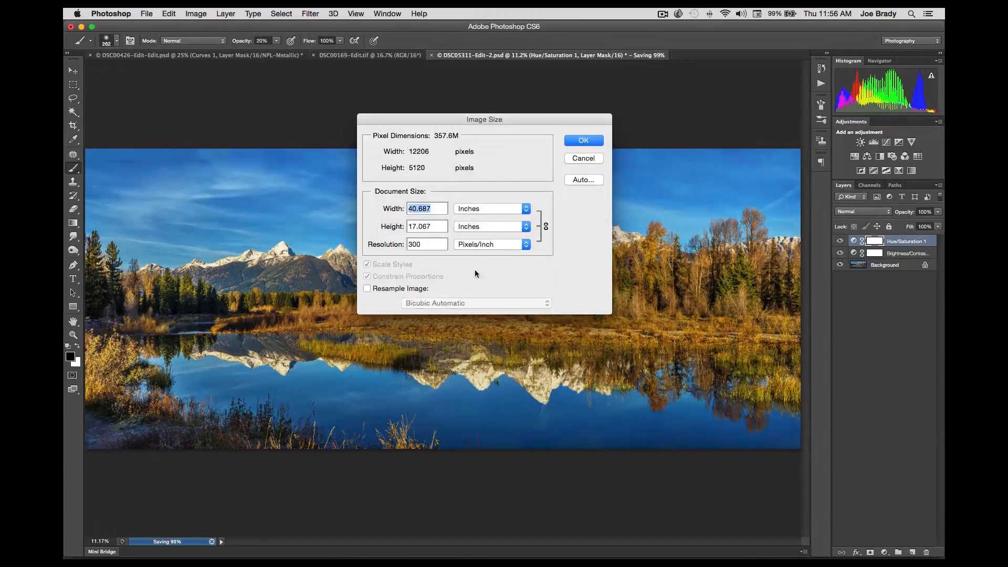
pyautogui.write('48')
pyautogui.click(588, 141)
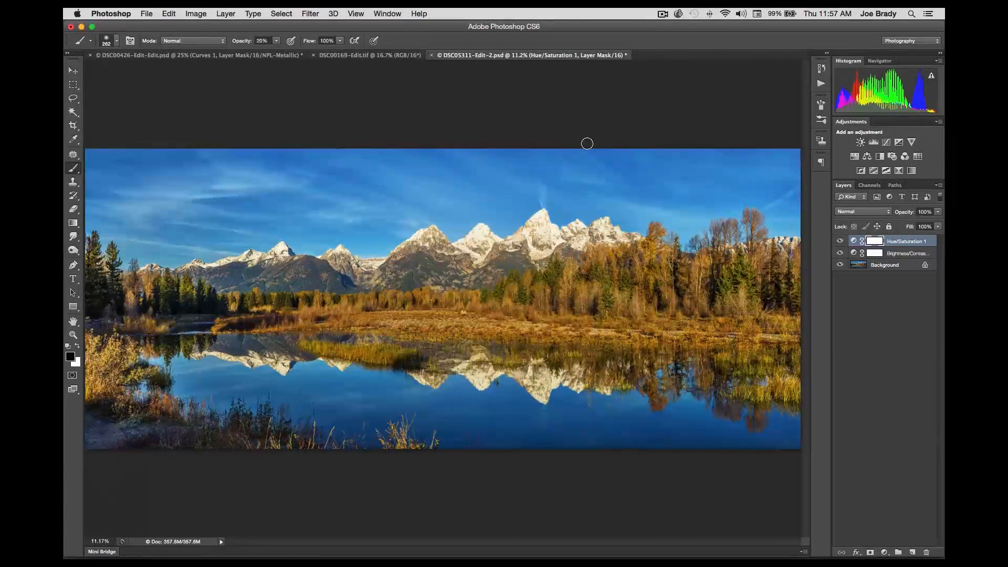
# Step: Switch to Lightroom, hide the photo info overlay, and soft proof the lighthouse photo in Develop with the sRGB profile and Relative intent
pyautogui.press('super+Tab')
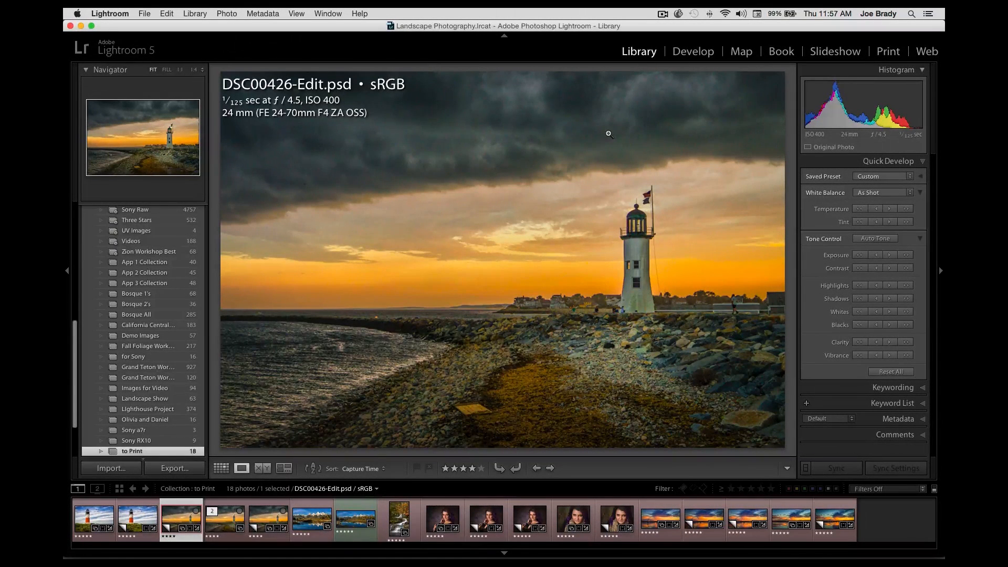
pyautogui.press('i')
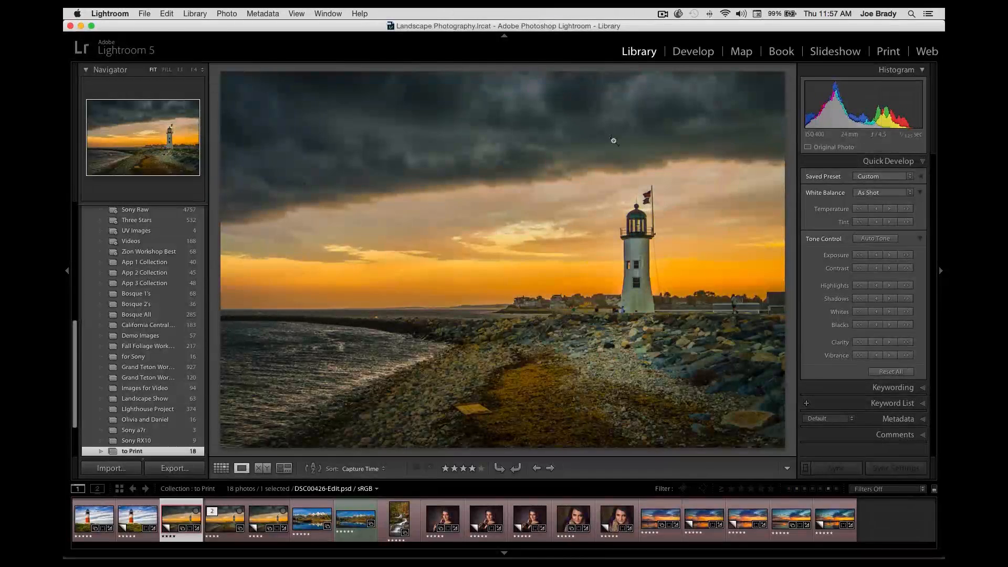
pyautogui.press('d')
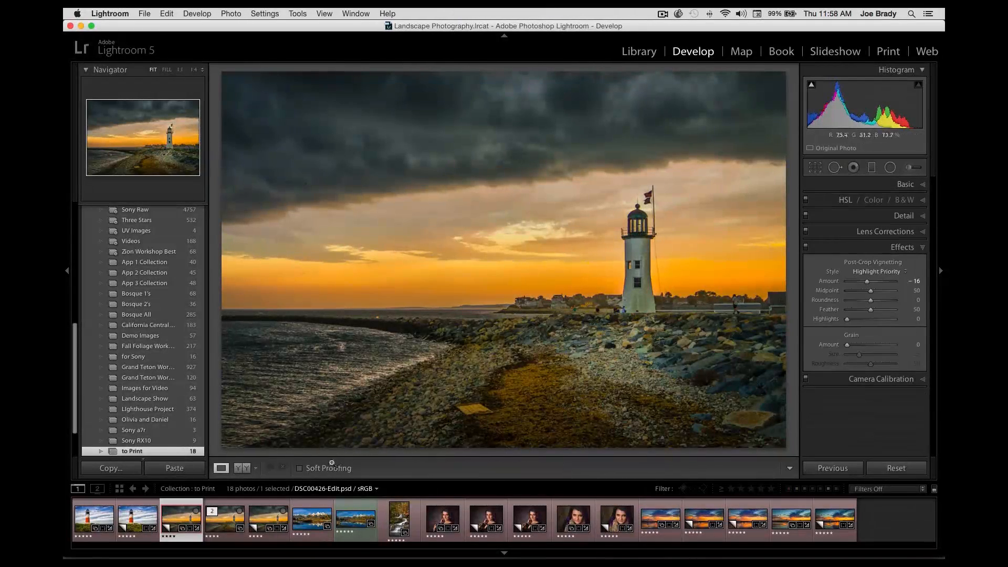
pyautogui.click(300, 469)
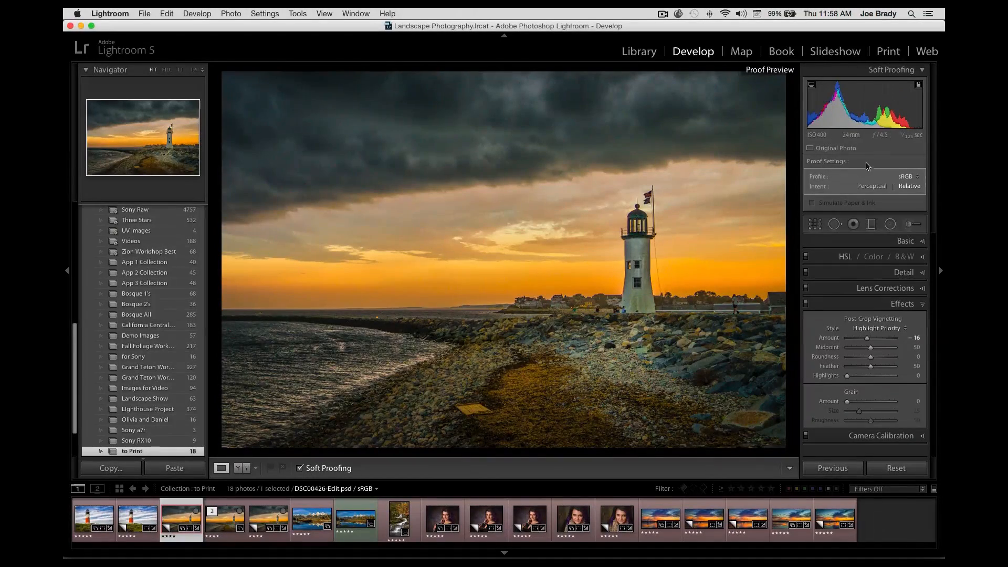
pyautogui.click(909, 177)
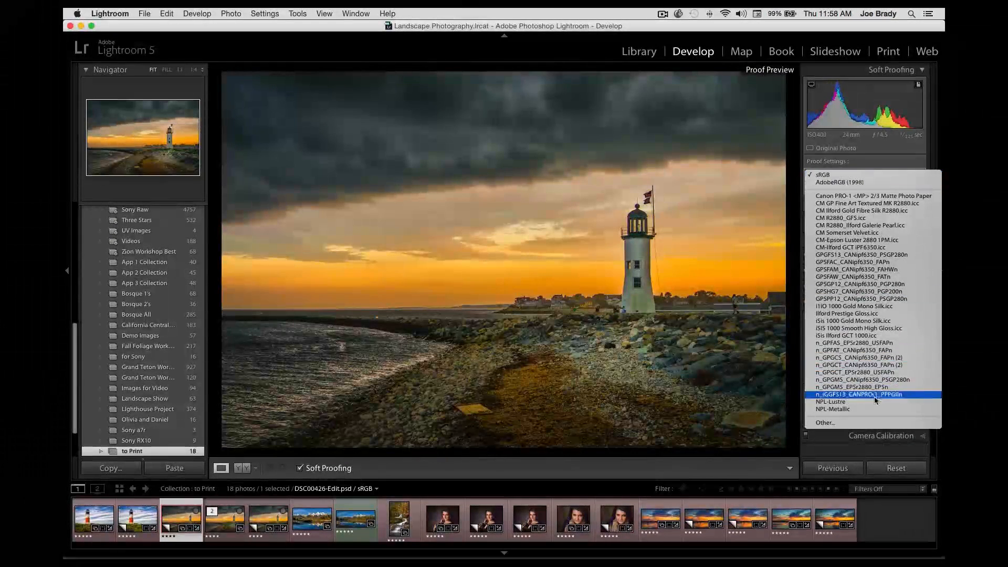
pyautogui.click(862, 176)
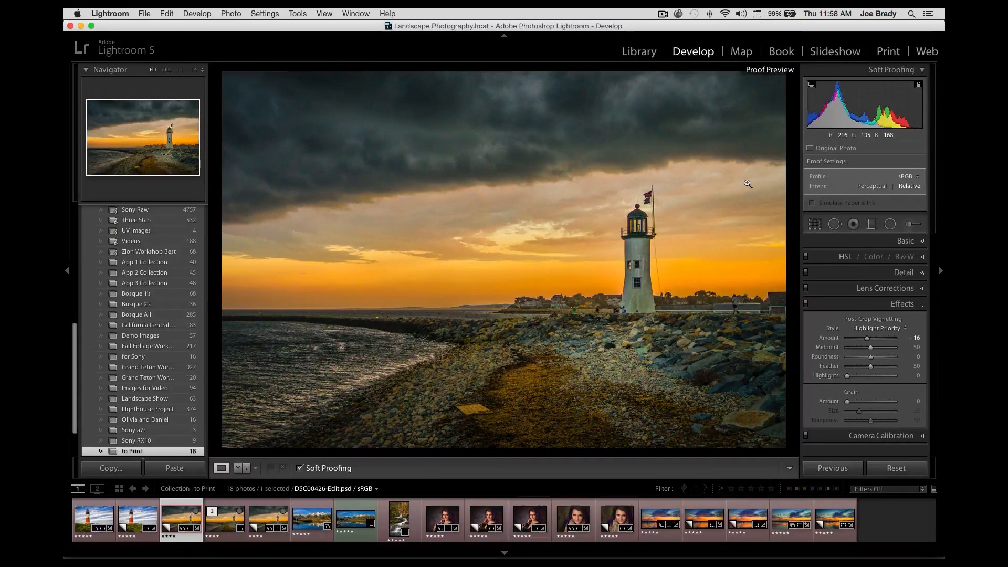
pyautogui.click(906, 187)
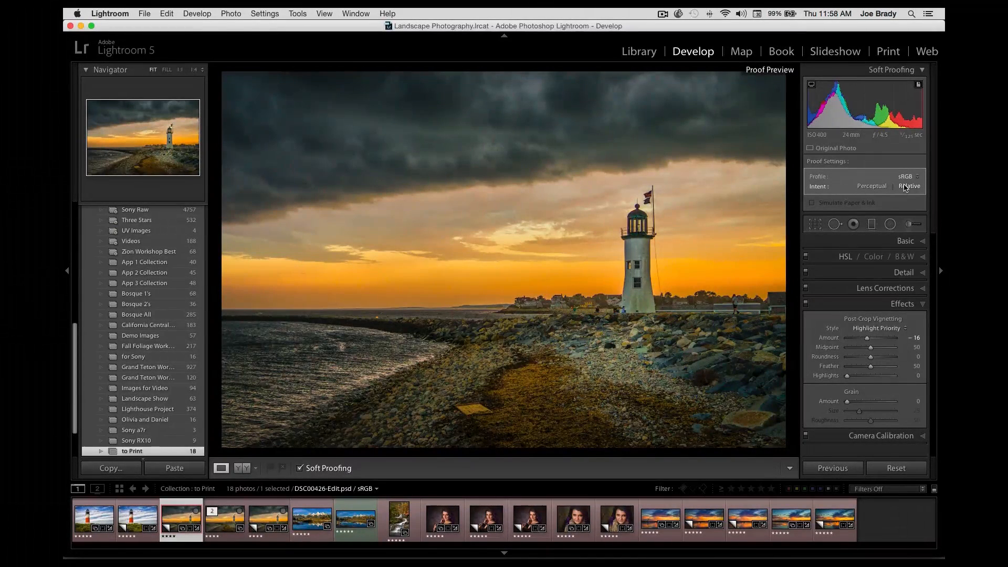